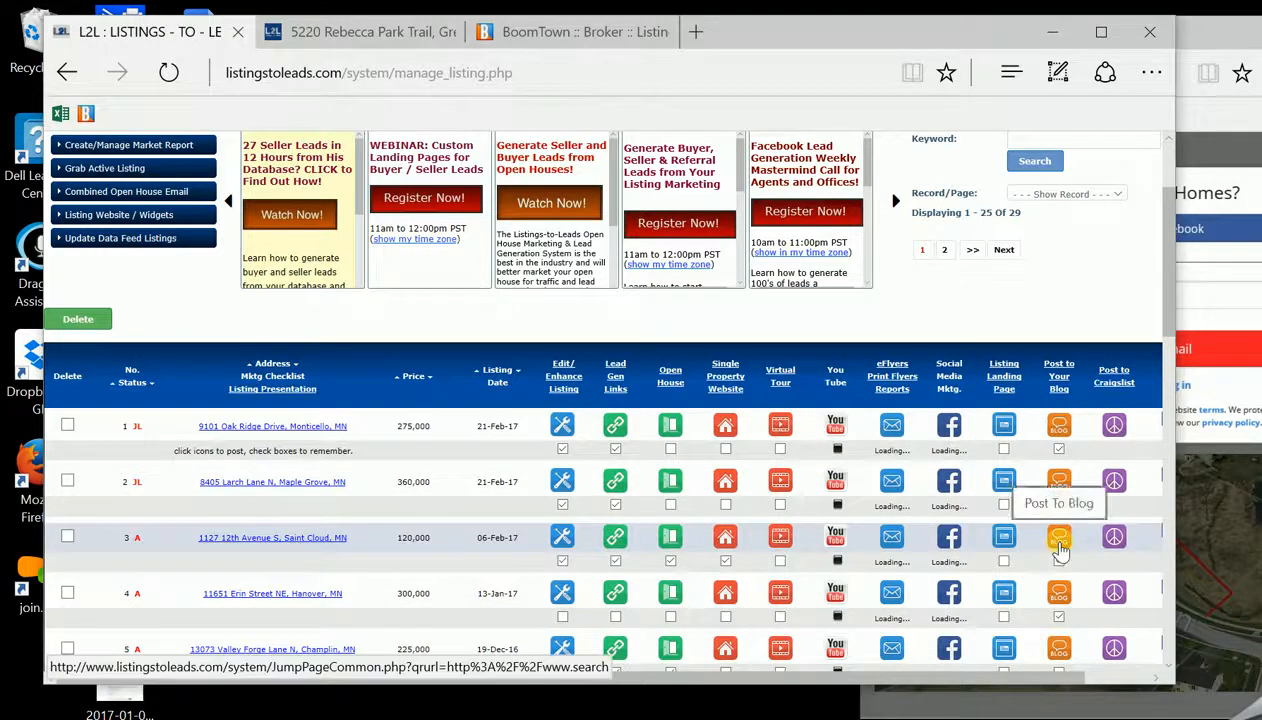
{"action": "left_click", "coordinate": [1058, 505]}
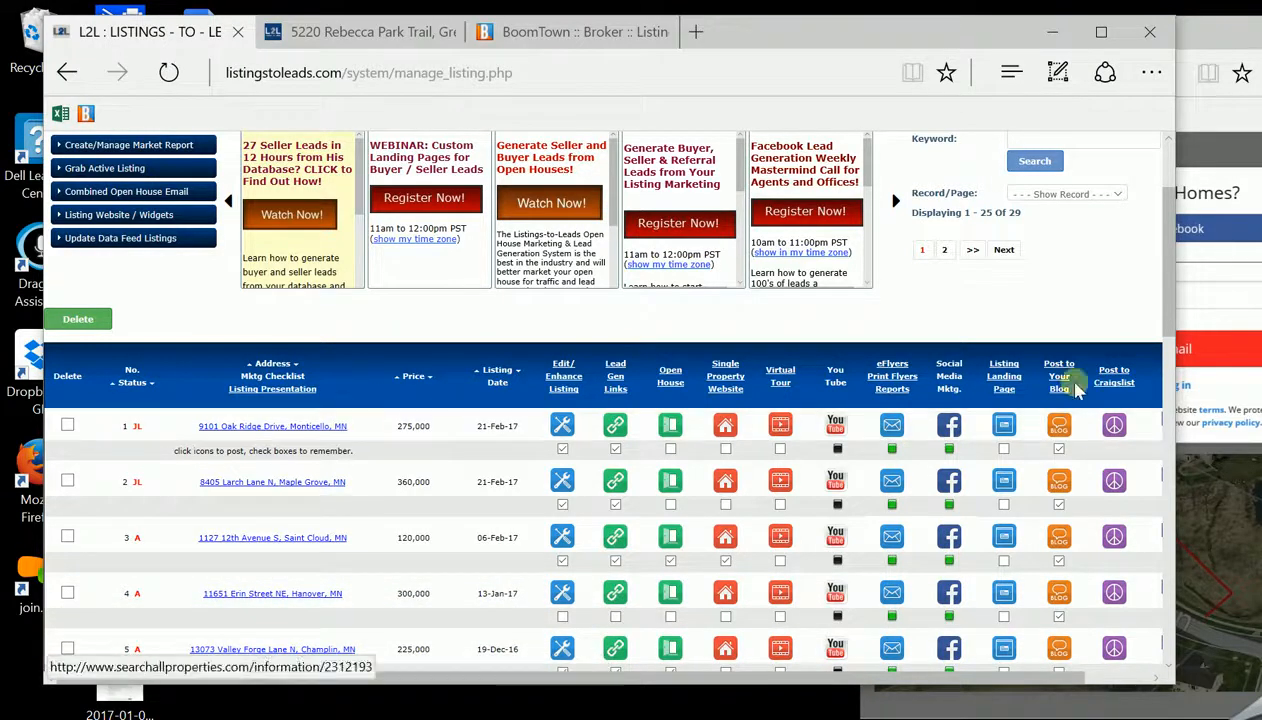
{"action": "scroll", "coordinate": [1172, 345], "scroll_direction": "down", "scroll_amount": 1}
{"action": "scroll", "coordinate": [1170, 350], "scroll_direction": "down", "scroll_amount": 2}
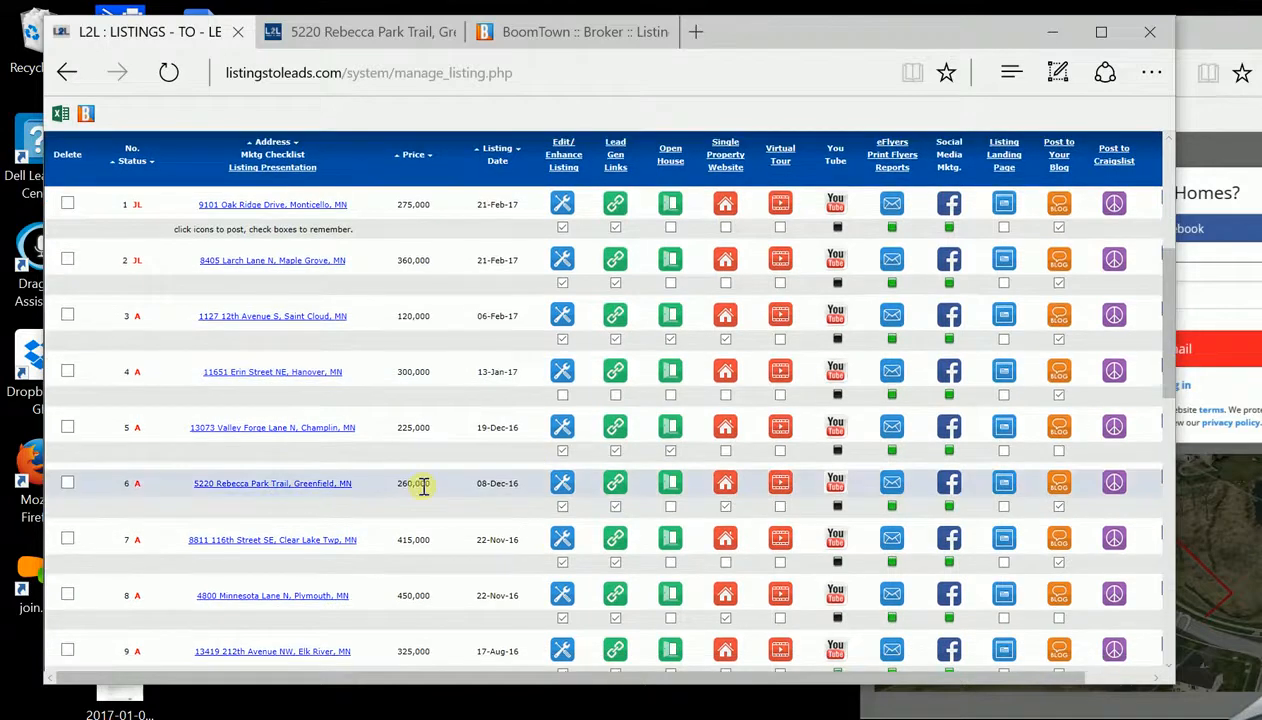
{"action": "left_click", "coordinate": [725, 485]}
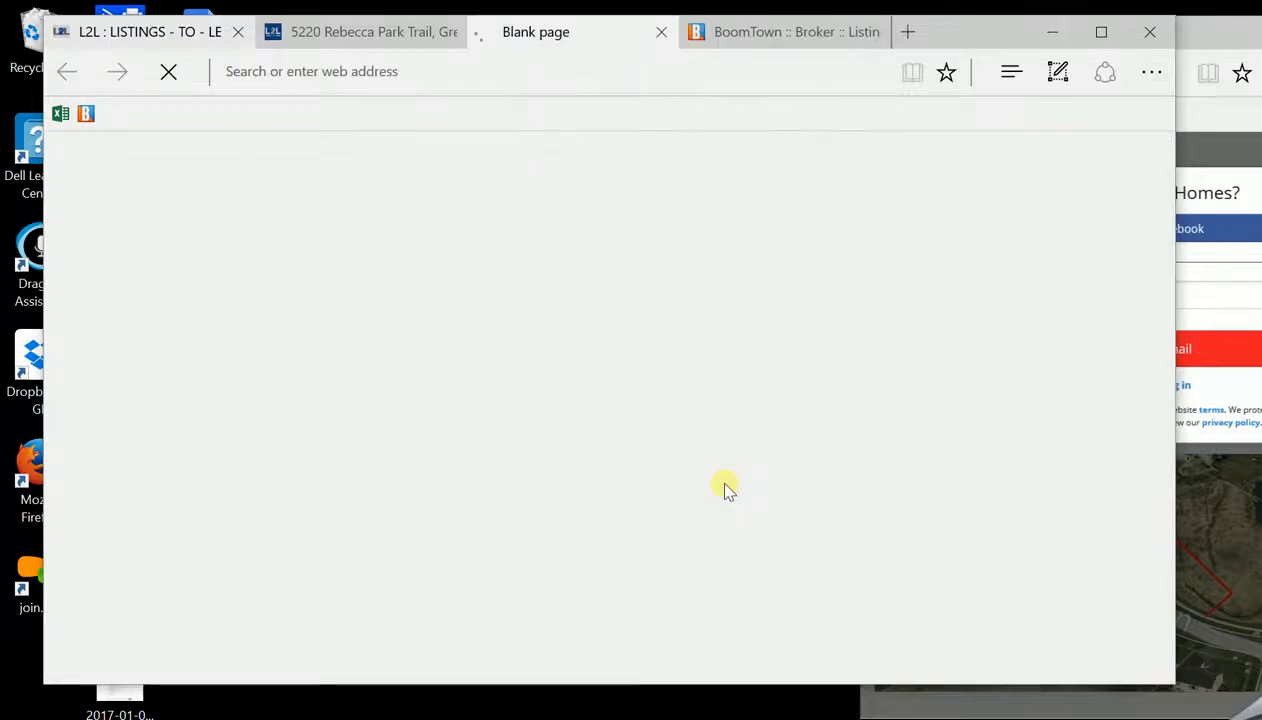
{"action": "left_click", "coordinate": [428, 32]}
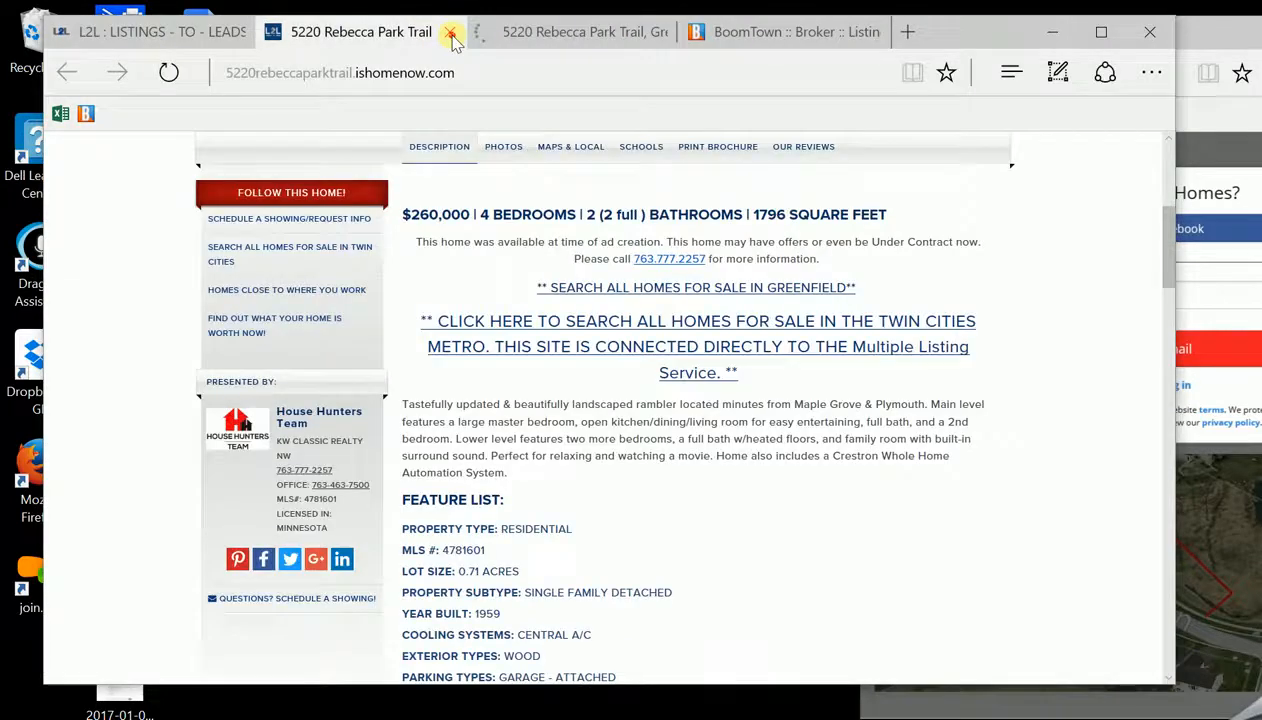
{"action": "left_click", "coordinate": [449, 32]}
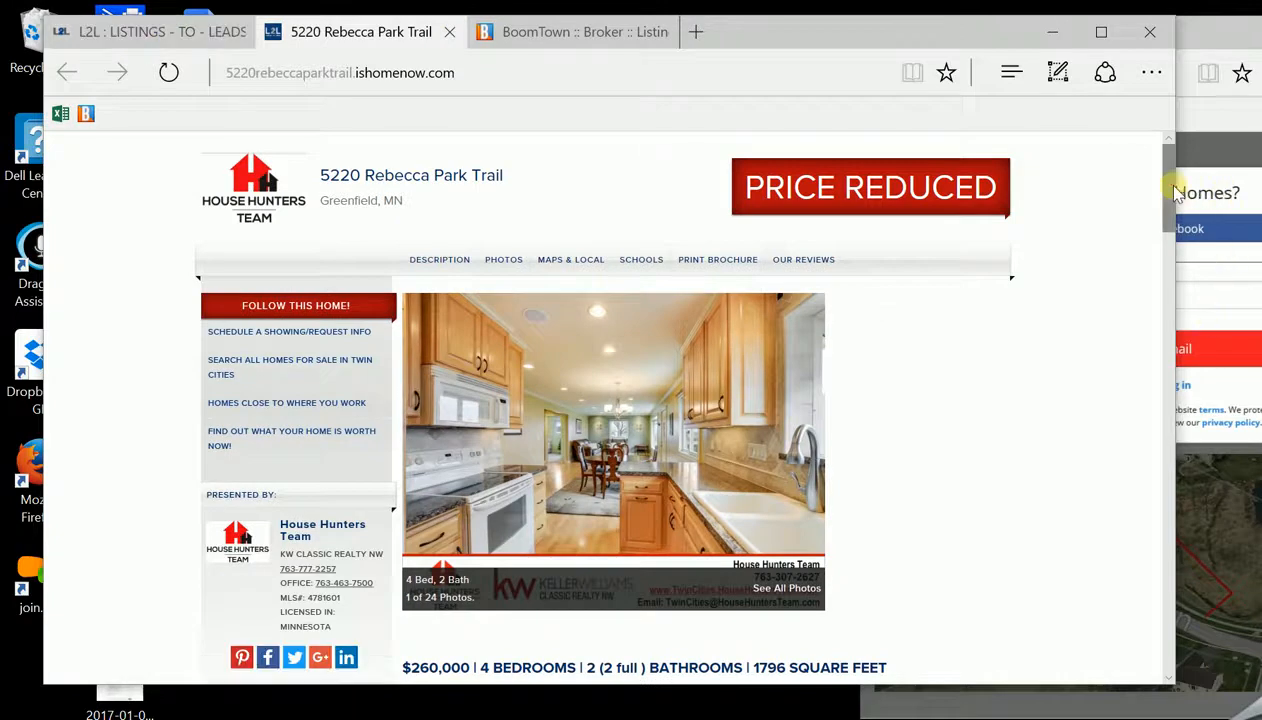
{"action": "scroll", "coordinate": [1177, 195], "scroll_direction": "down", "scroll_amount": 4}
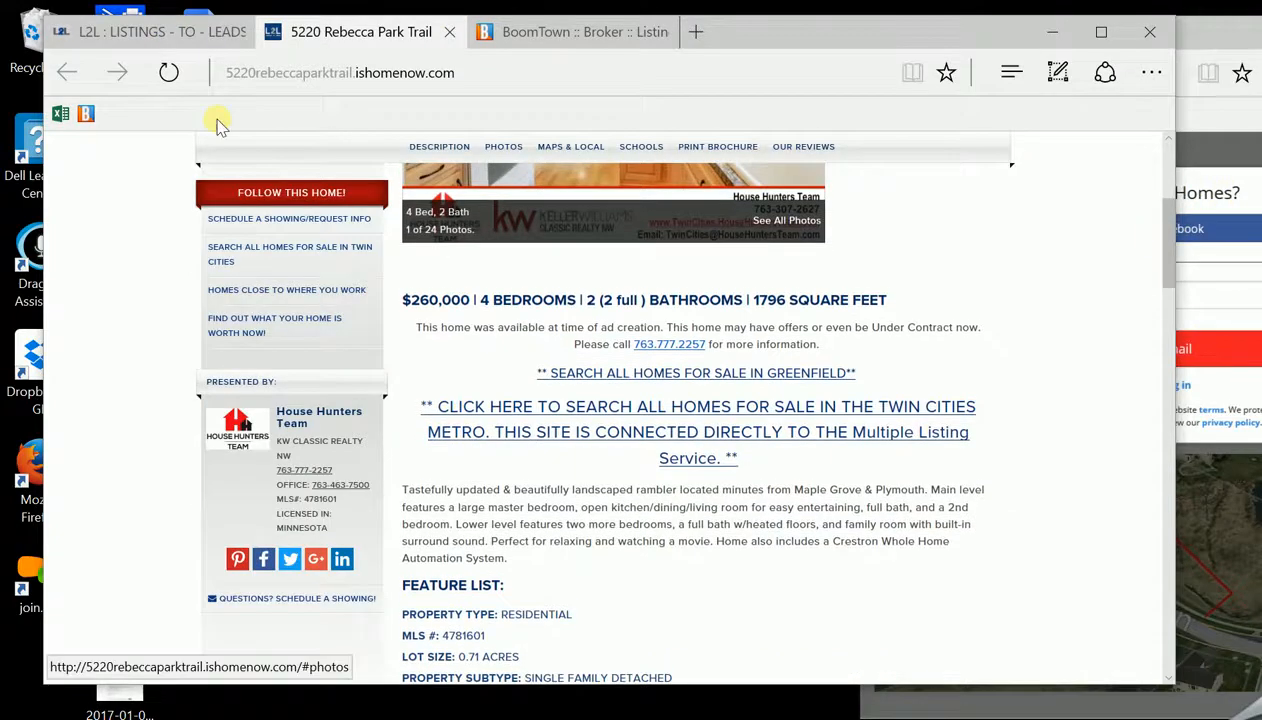
{"action": "left_click", "coordinate": [167, 36]}
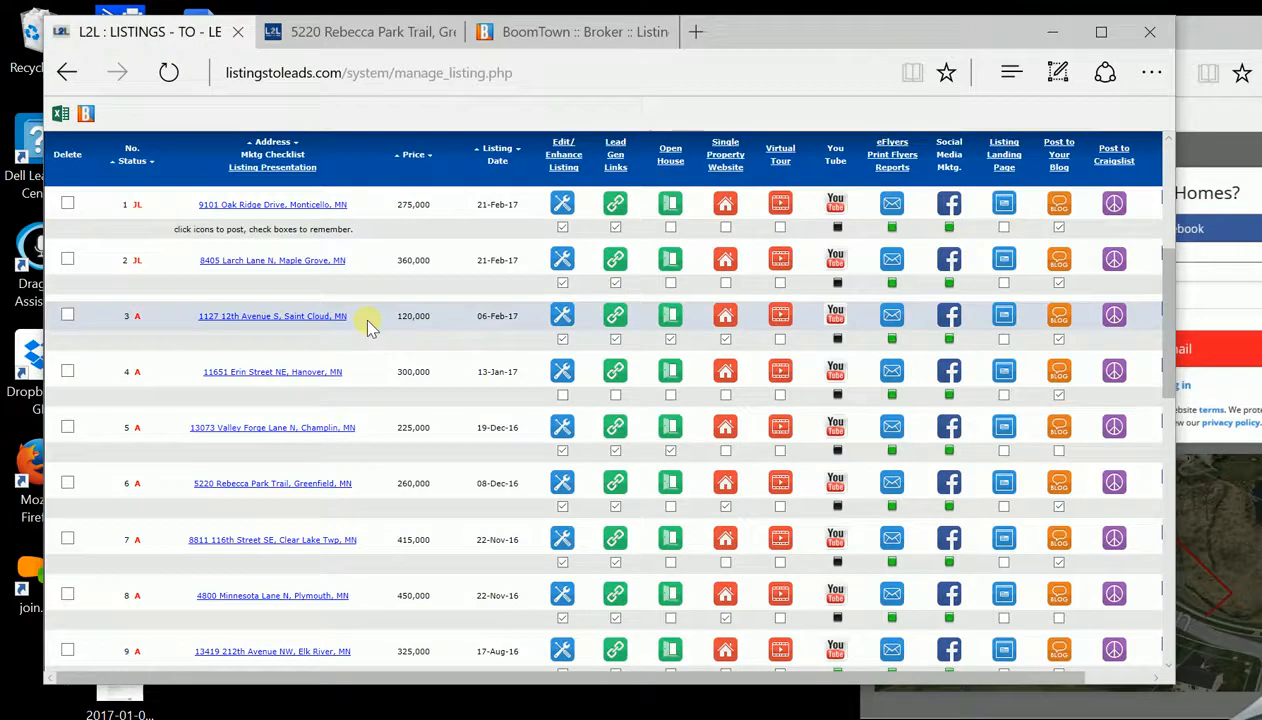
{"action": "left_click_drag", "start_coordinate": [1169, 357], "coordinate": [1163, 245]}
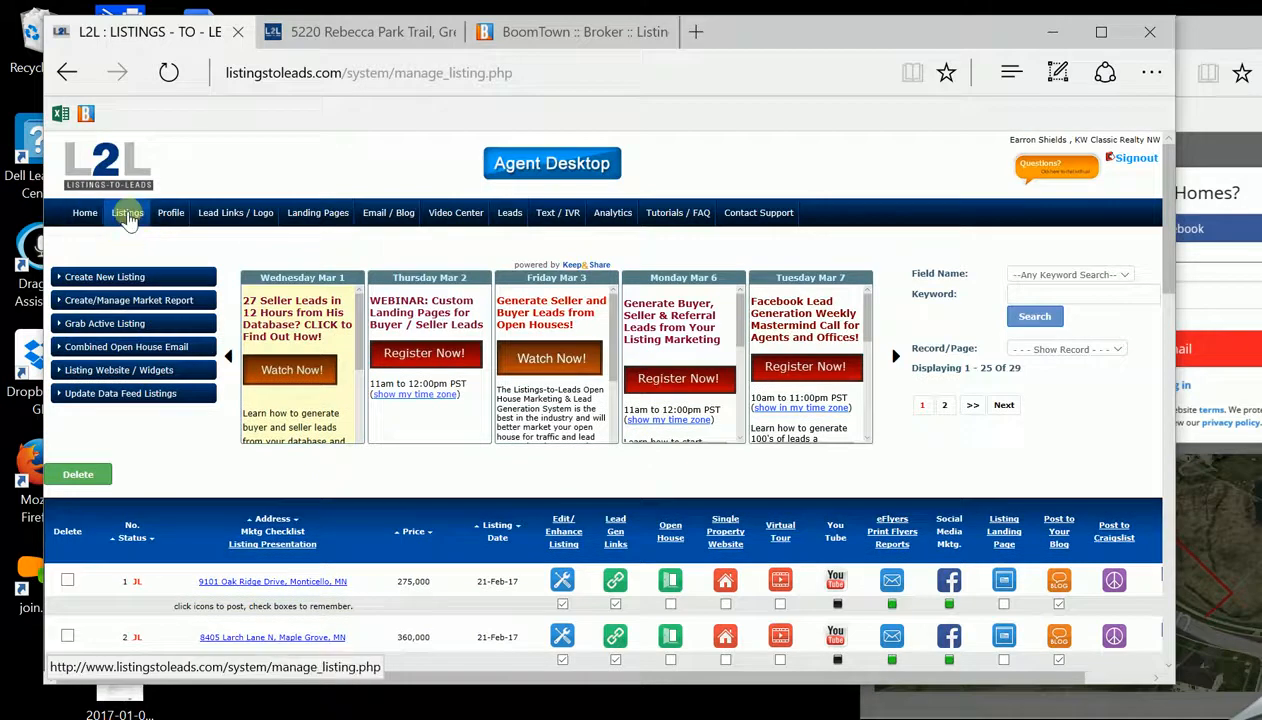
{"action": "left_click_drag", "start_coordinate": [1162, 250], "coordinate": [1141, 309]}
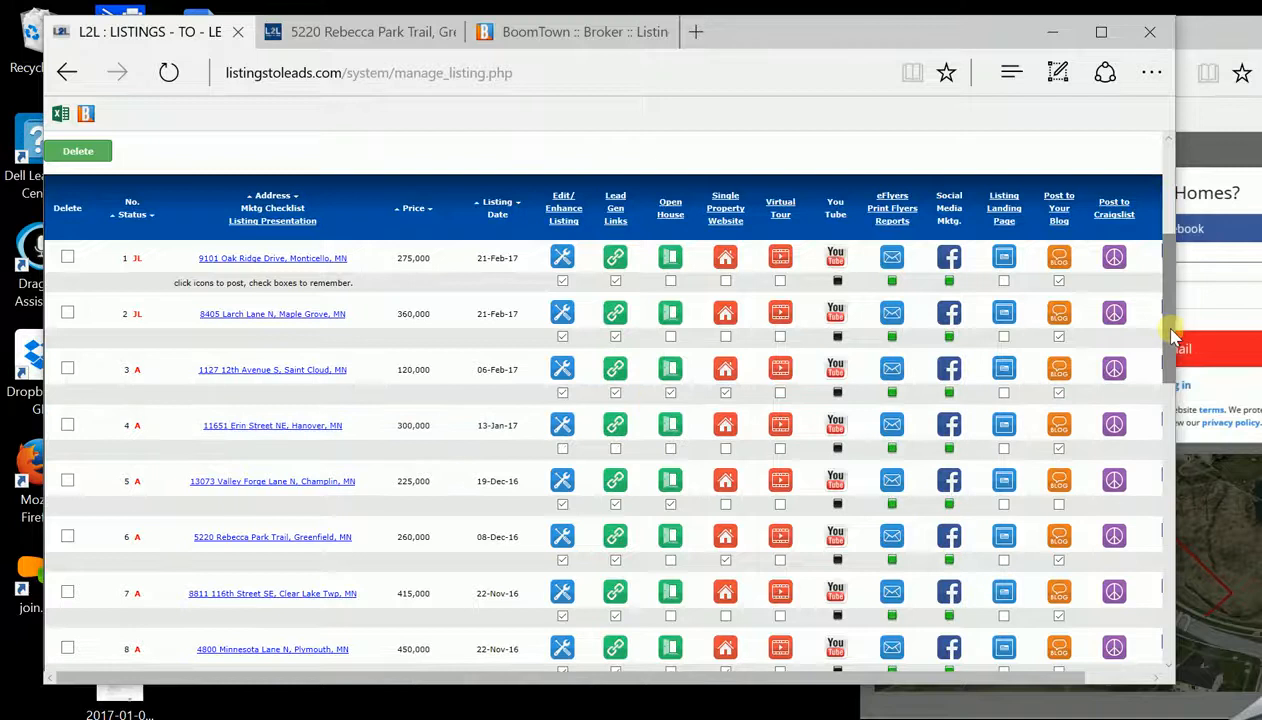
{"action": "left_click_drag", "start_coordinate": [1172, 337], "coordinate": [1172, 343]}
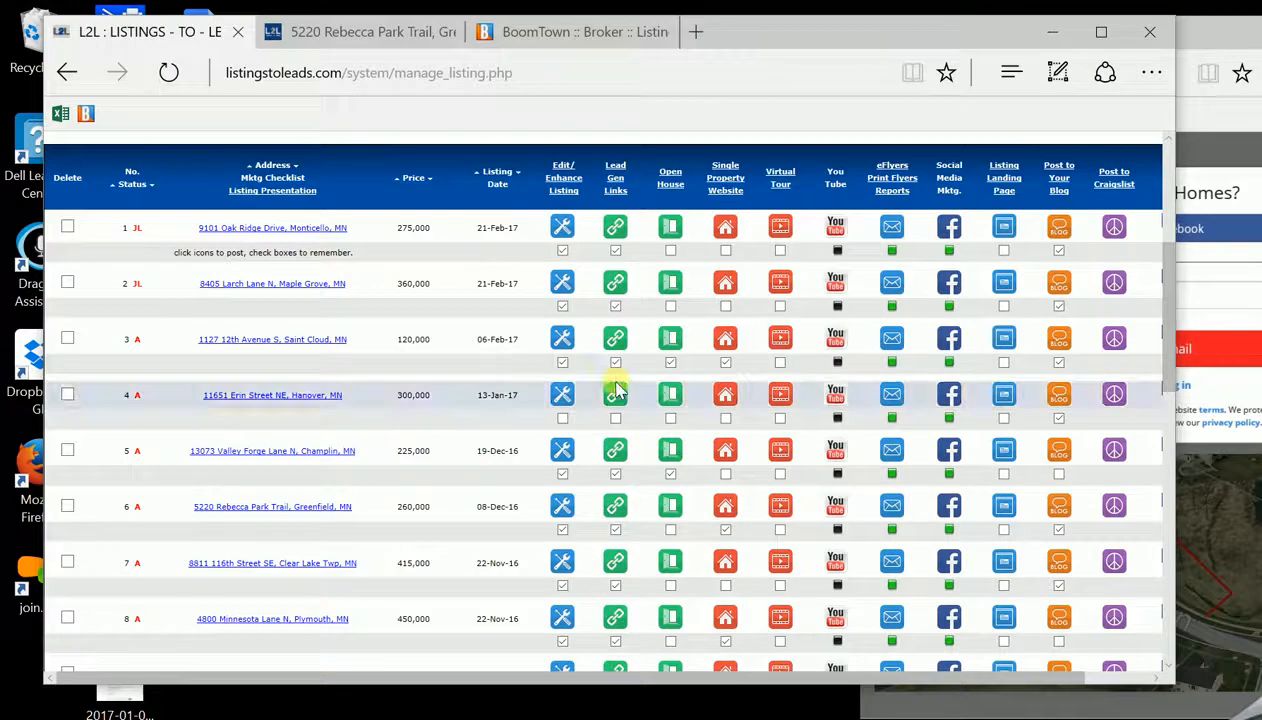
{"action": "left_click", "coordinate": [1059, 417]}
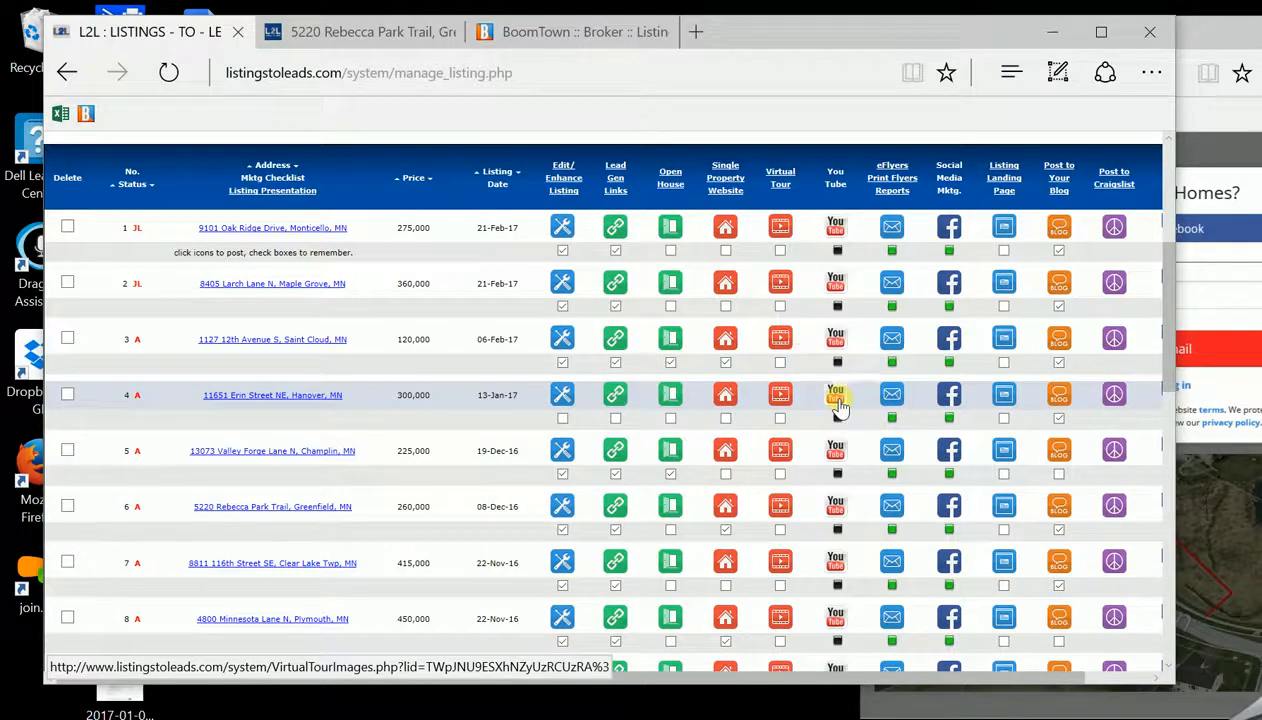
{"action": "left_click", "coordinate": [563, 397]}
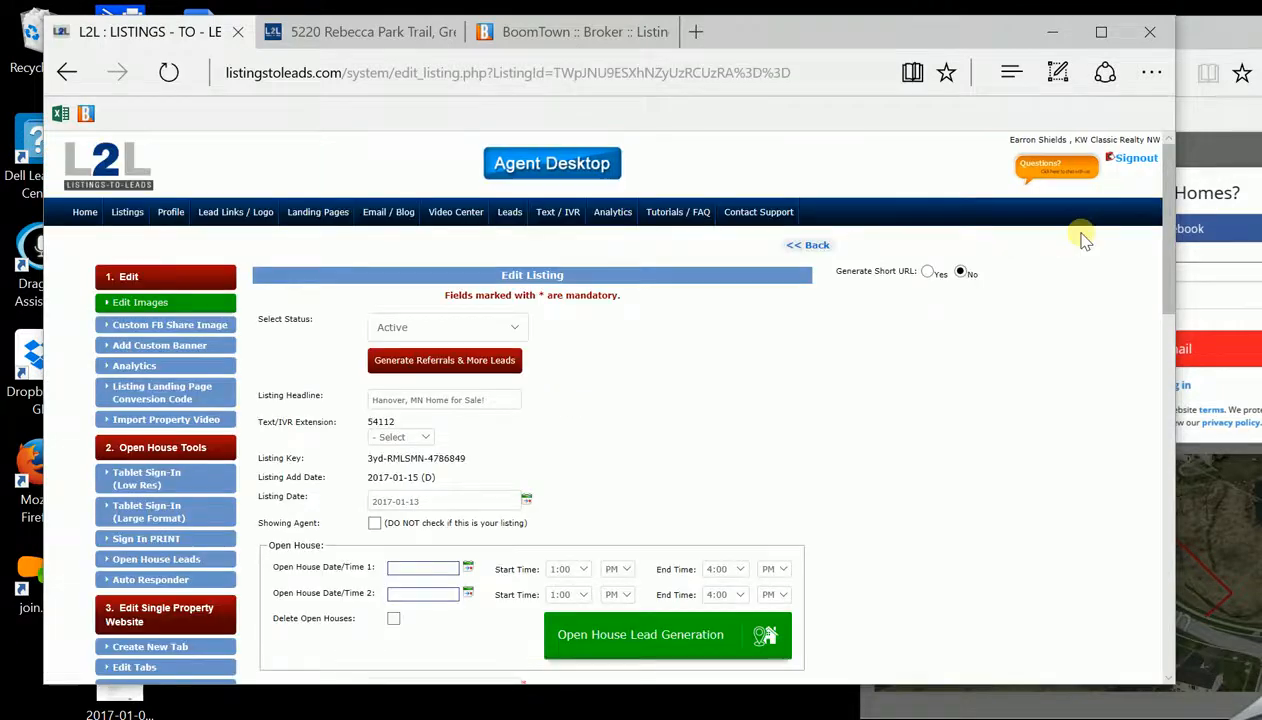
{"action": "scroll", "coordinate": [1175, 240], "scroll_direction": "down", "scroll_amount": 2}
{"action": "left_click_drag", "start_coordinate": [1174, 237], "coordinate": [1186, 264]}
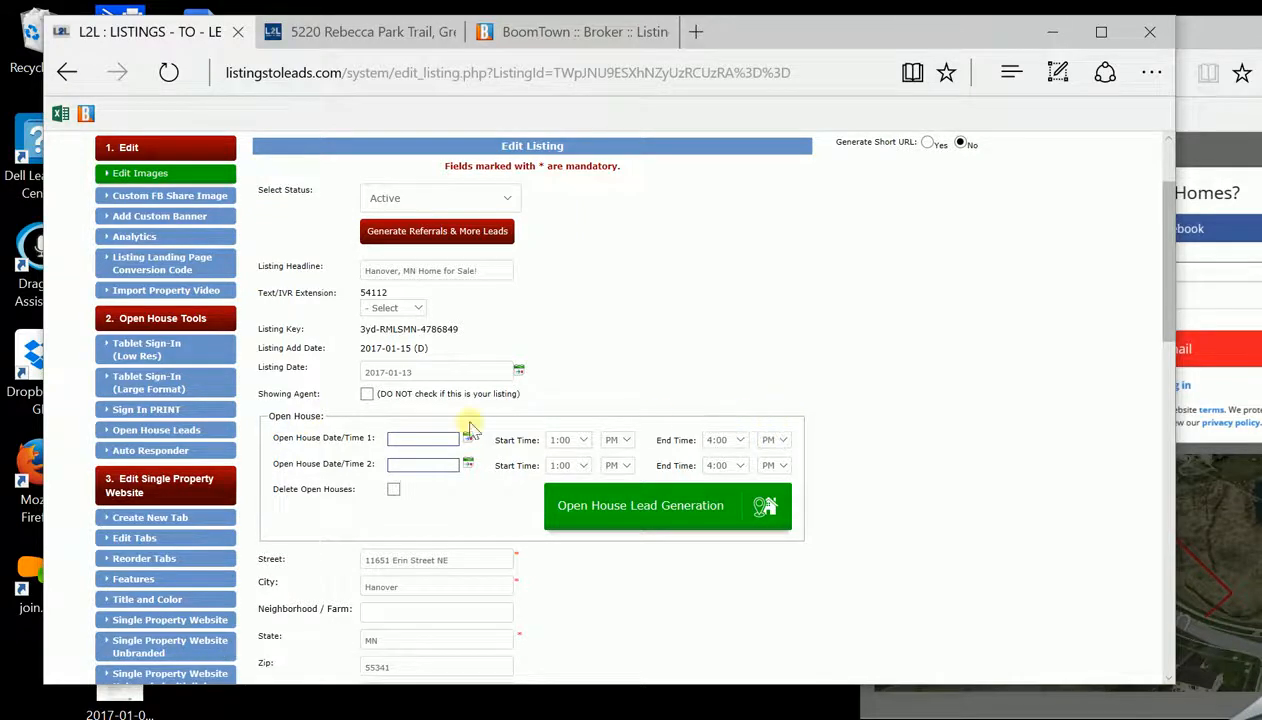
{"action": "scroll", "coordinate": [1163, 318], "scroll_direction": "down", "scroll_amount": 3}
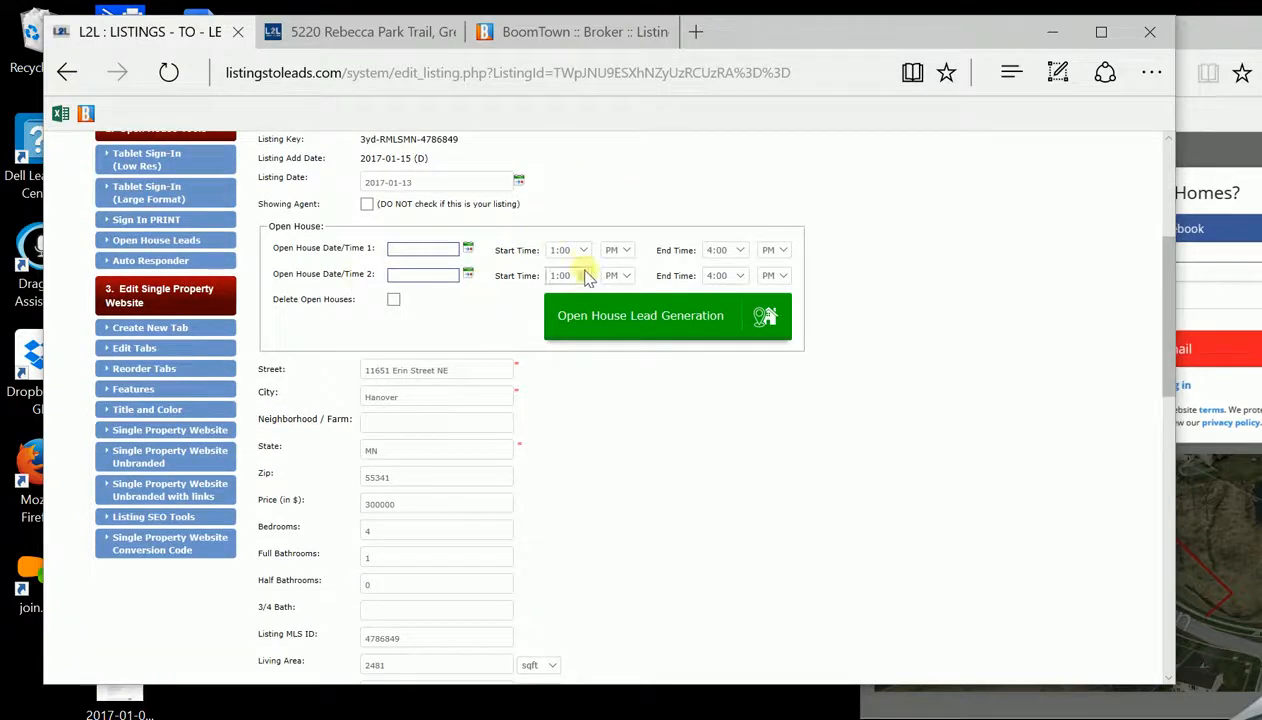
{"action": "scroll", "coordinate": [1163, 322], "scroll_direction": "down", "scroll_amount": 1}
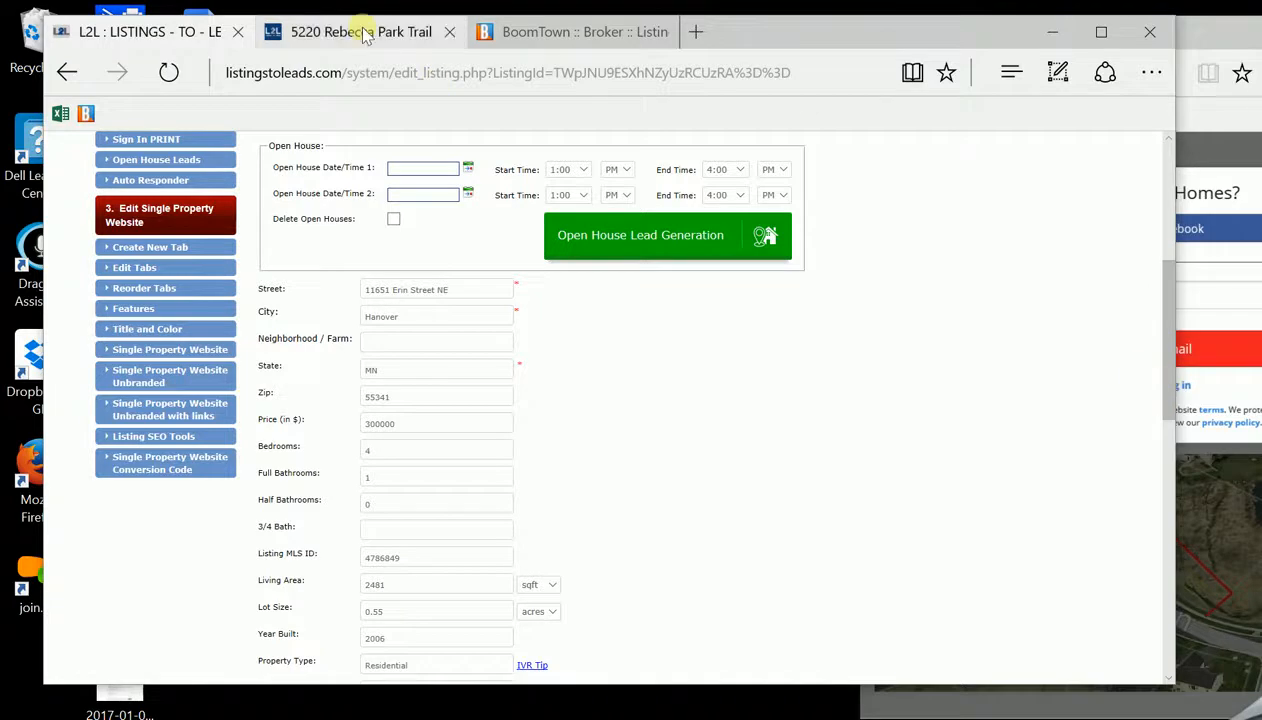
{"action": "mouse_move", "coordinate": [561, 30]}
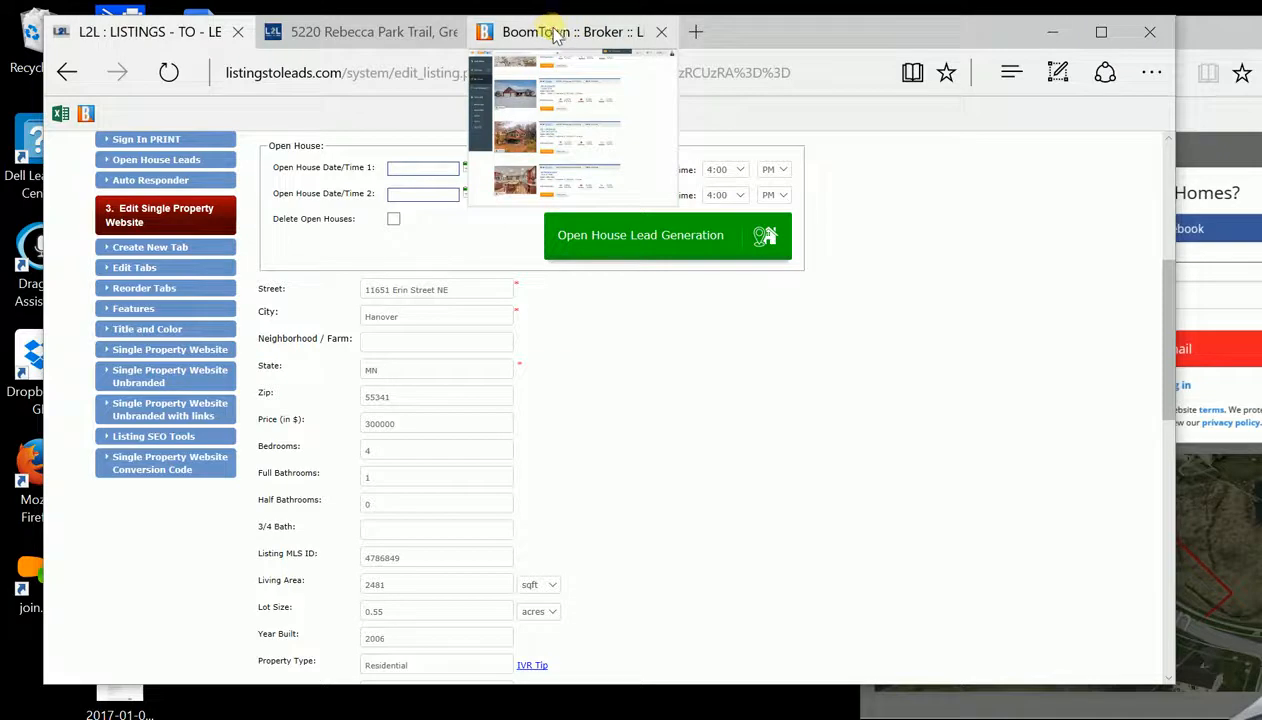
{"action": "left_click", "coordinate": [555, 32]}
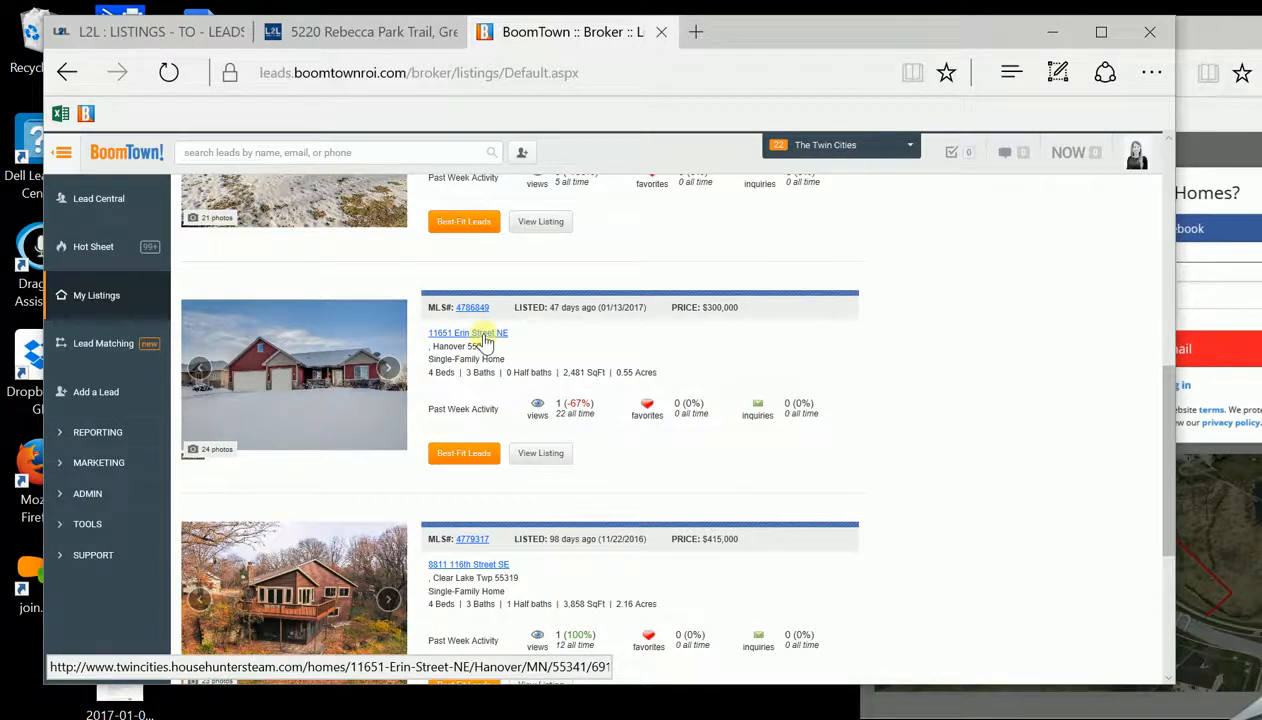
{"action": "left_click", "coordinate": [163, 37]}
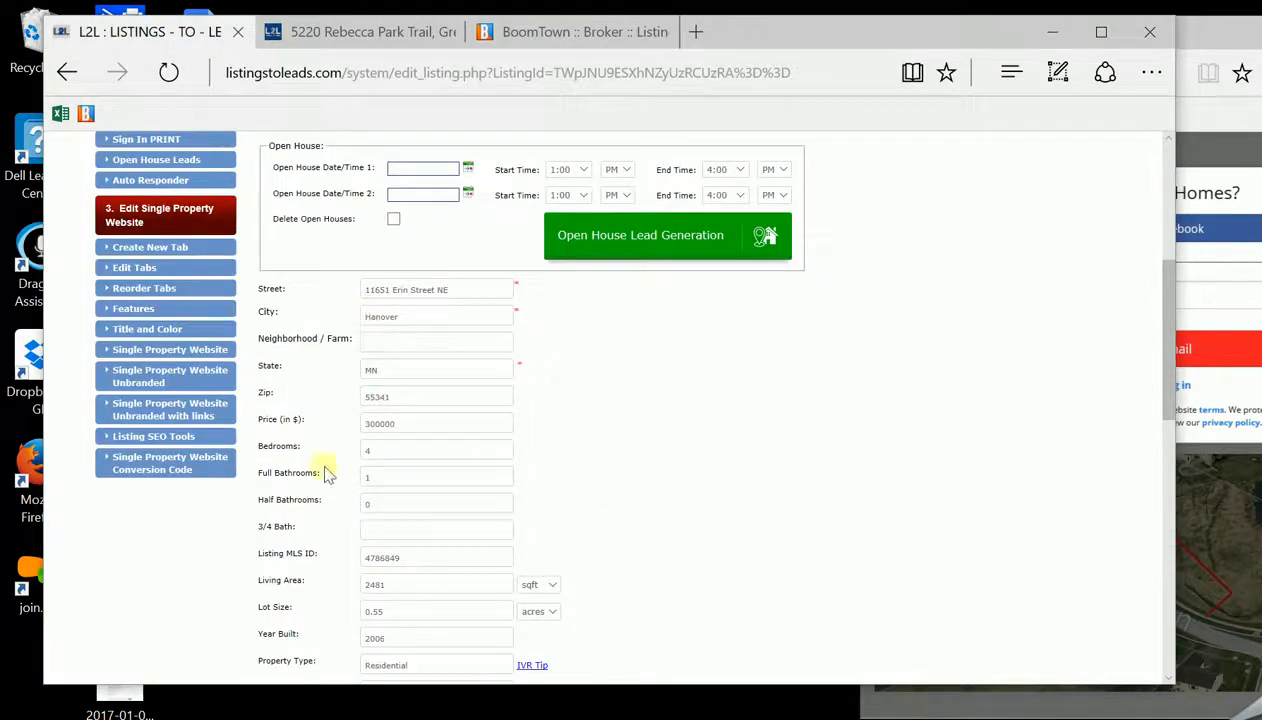
Set the Erin Street listing's Full Bathrooms to 3
{"action": "left_click", "coordinate": [380, 481]}
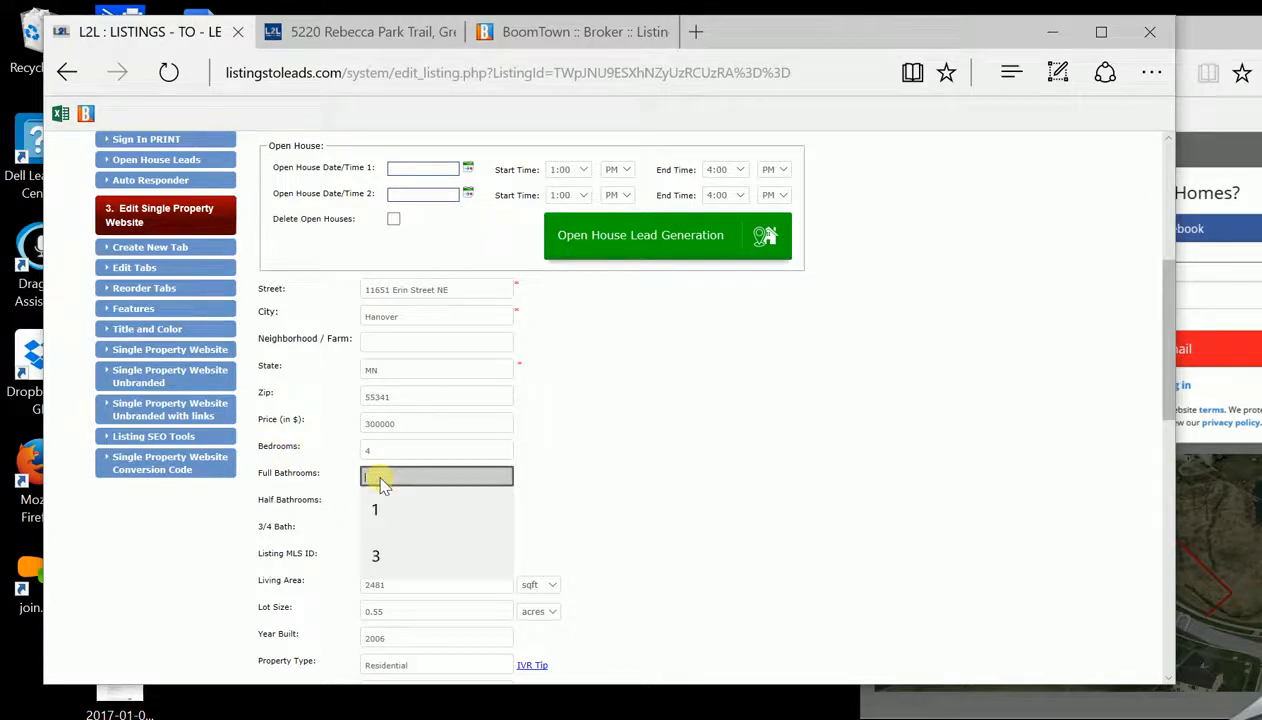
{"action": "left_click", "coordinate": [508, 500]}
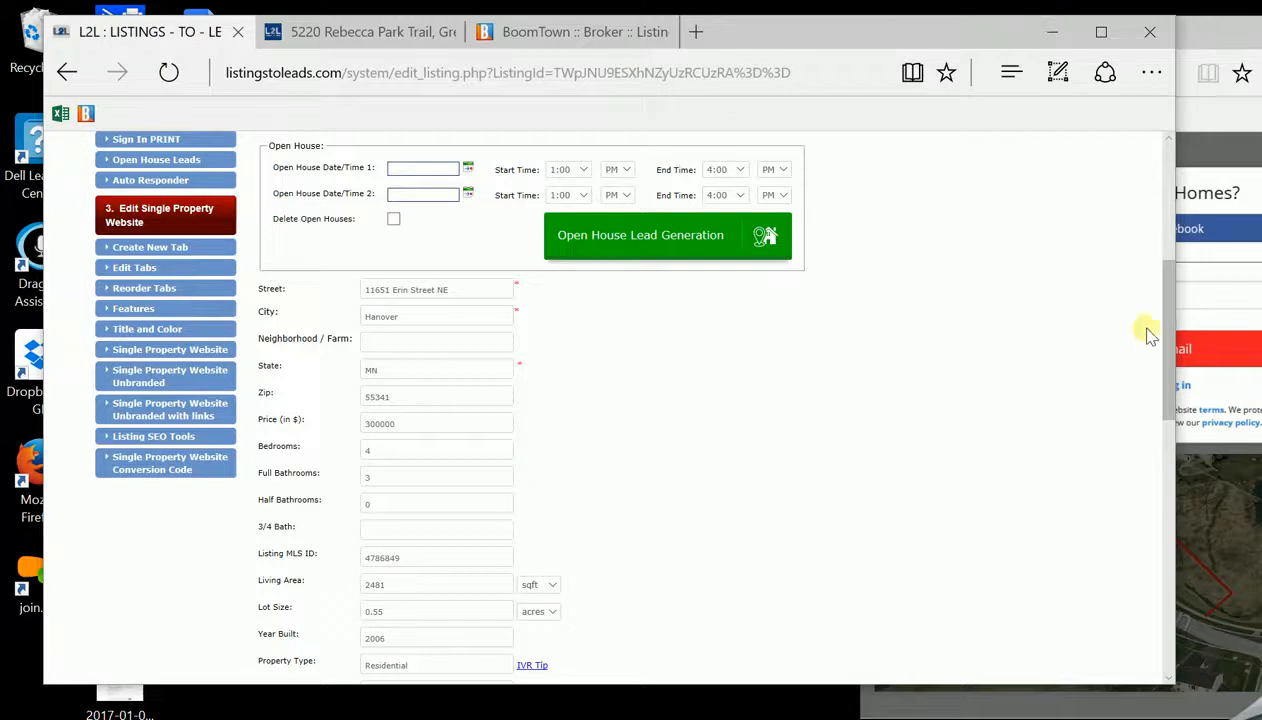
{"action": "scroll", "coordinate": [1148, 350], "scroll_direction": "down", "scroll_amount": 3}
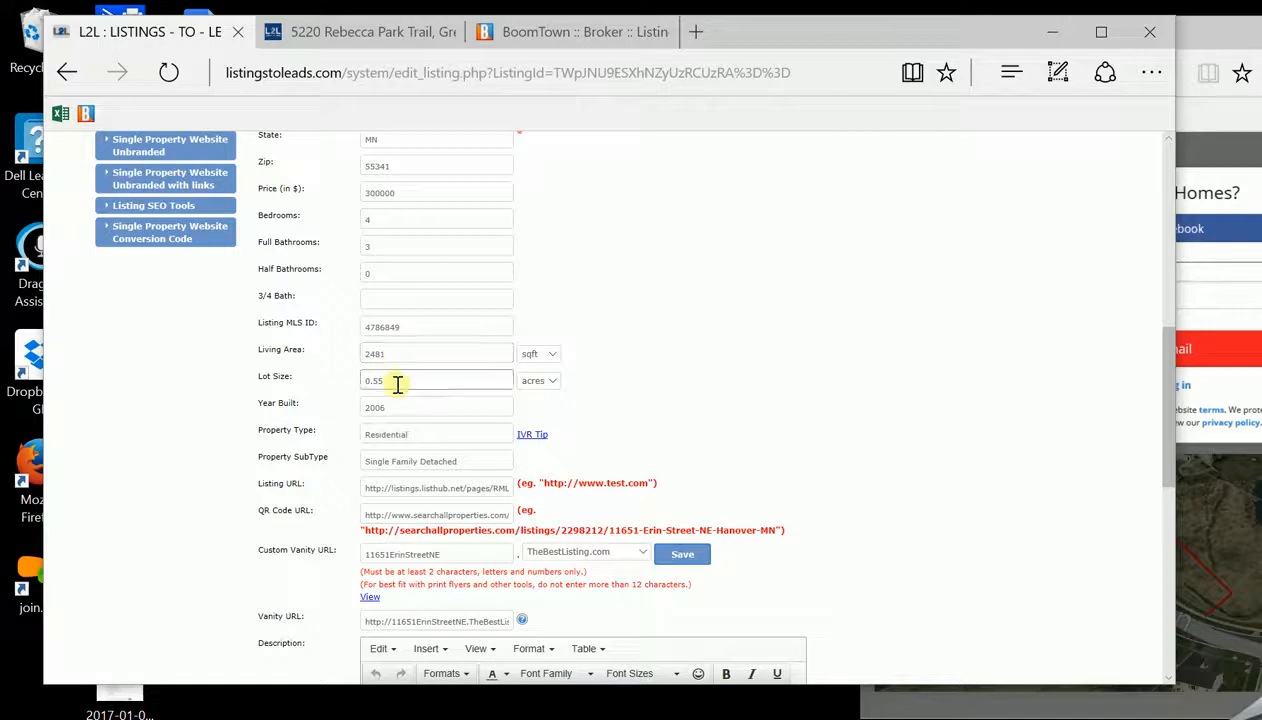
{"action": "left_click_drag", "start_coordinate": [1172, 355], "coordinate": [1169, 394]}
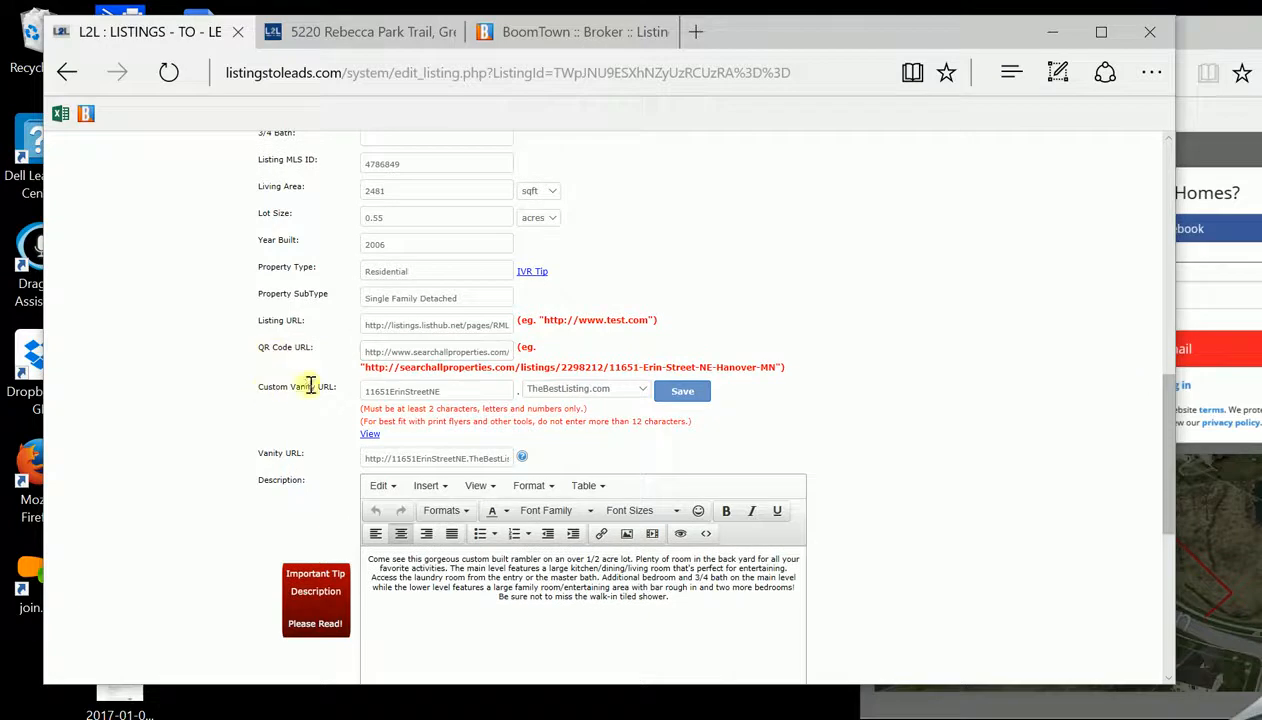
{"action": "left_click", "coordinate": [582, 389]}
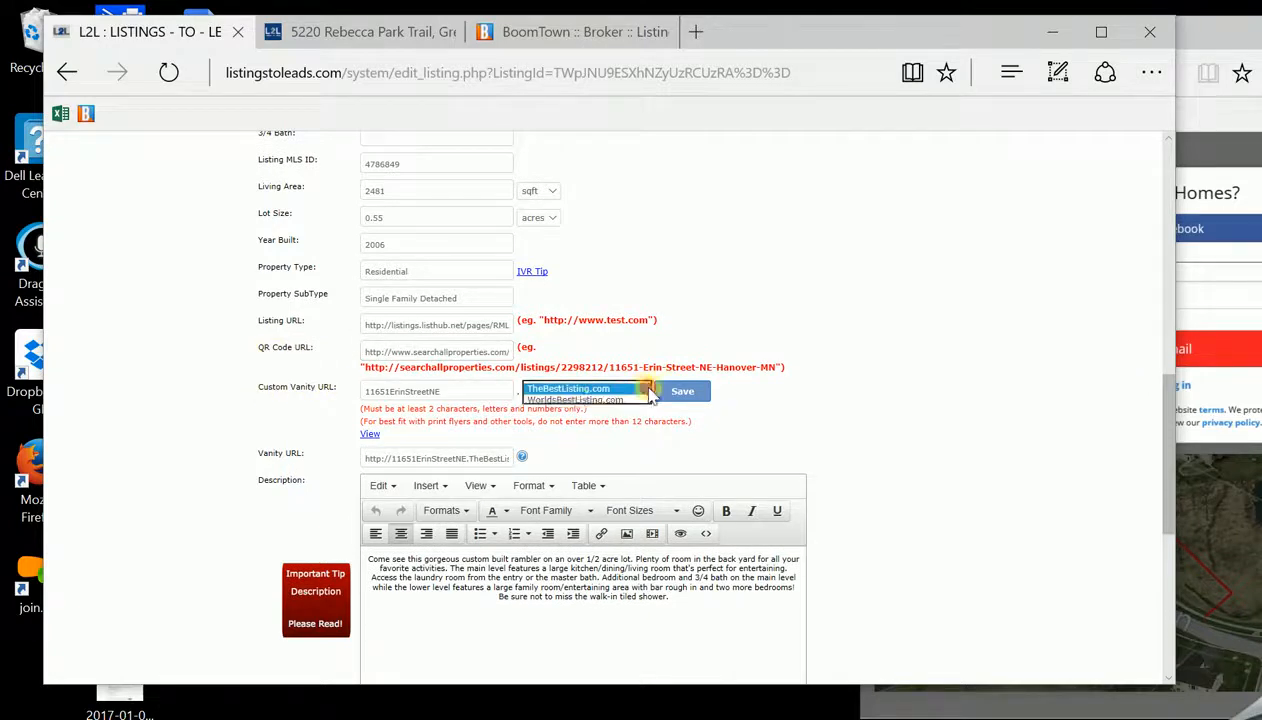
{"action": "left_click", "coordinate": [562, 410]}
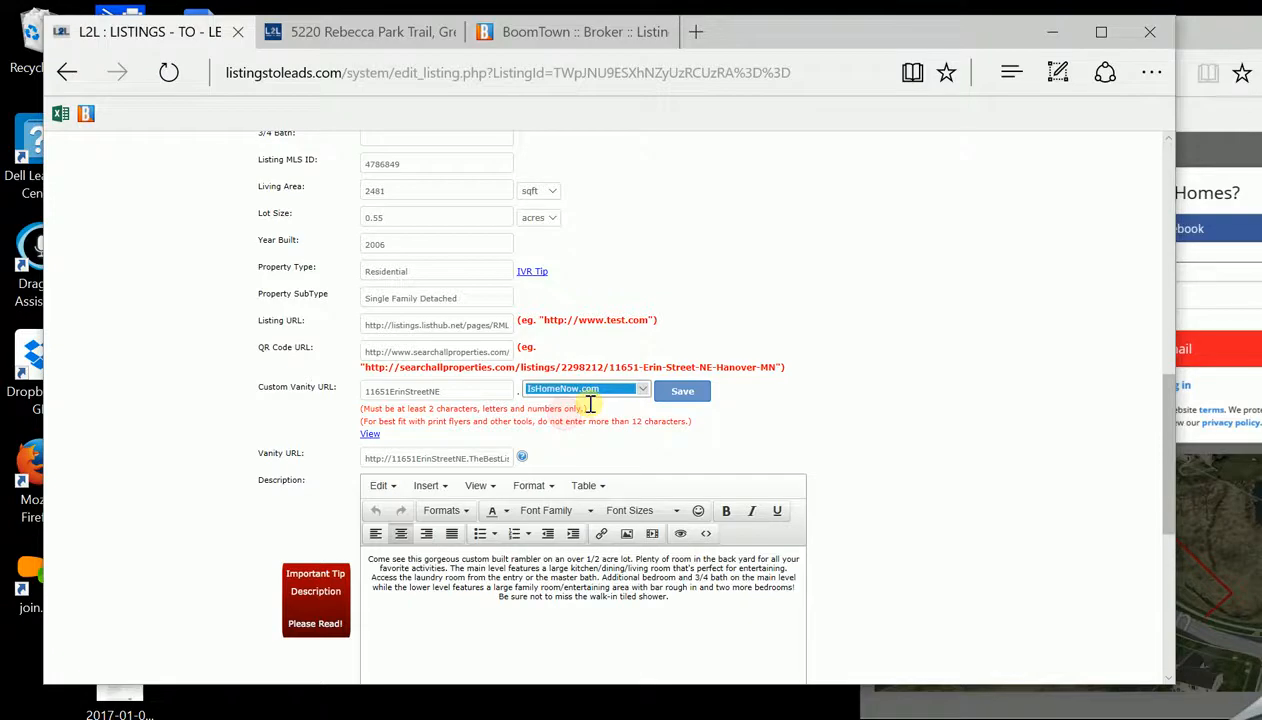
{"action": "left_click", "coordinate": [686, 393]}
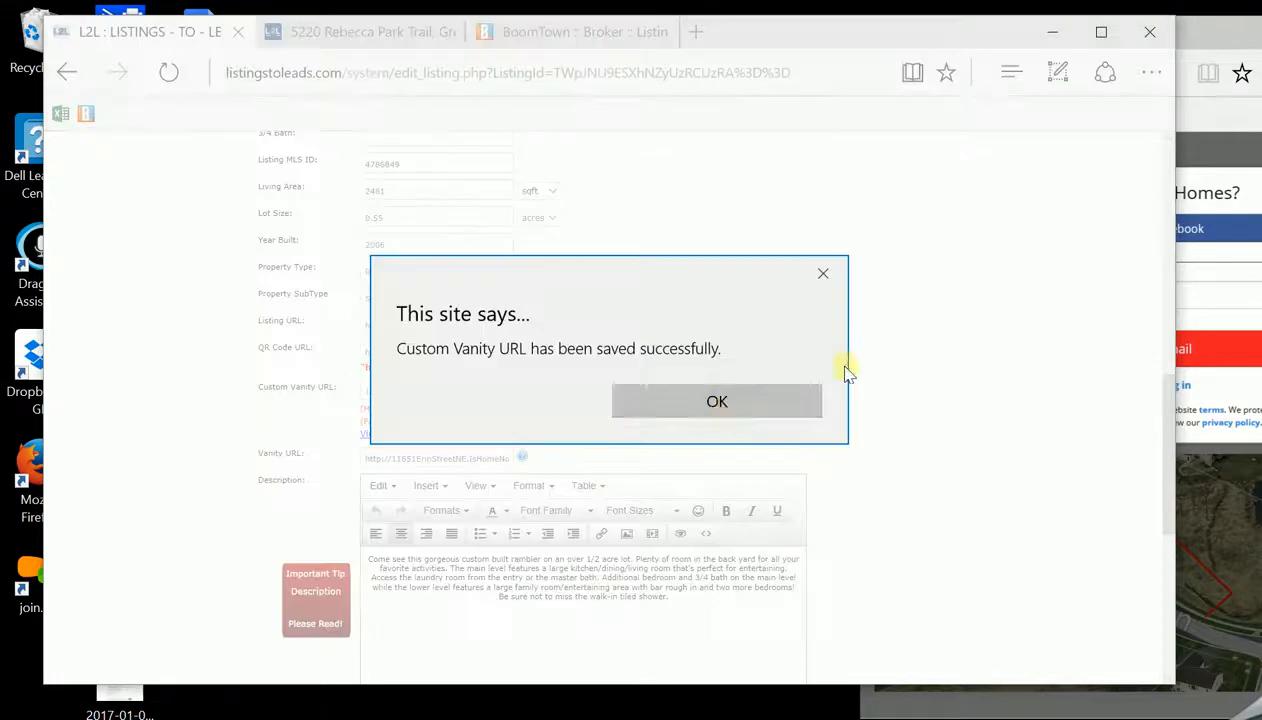
{"action": "left_click", "coordinate": [722, 410]}
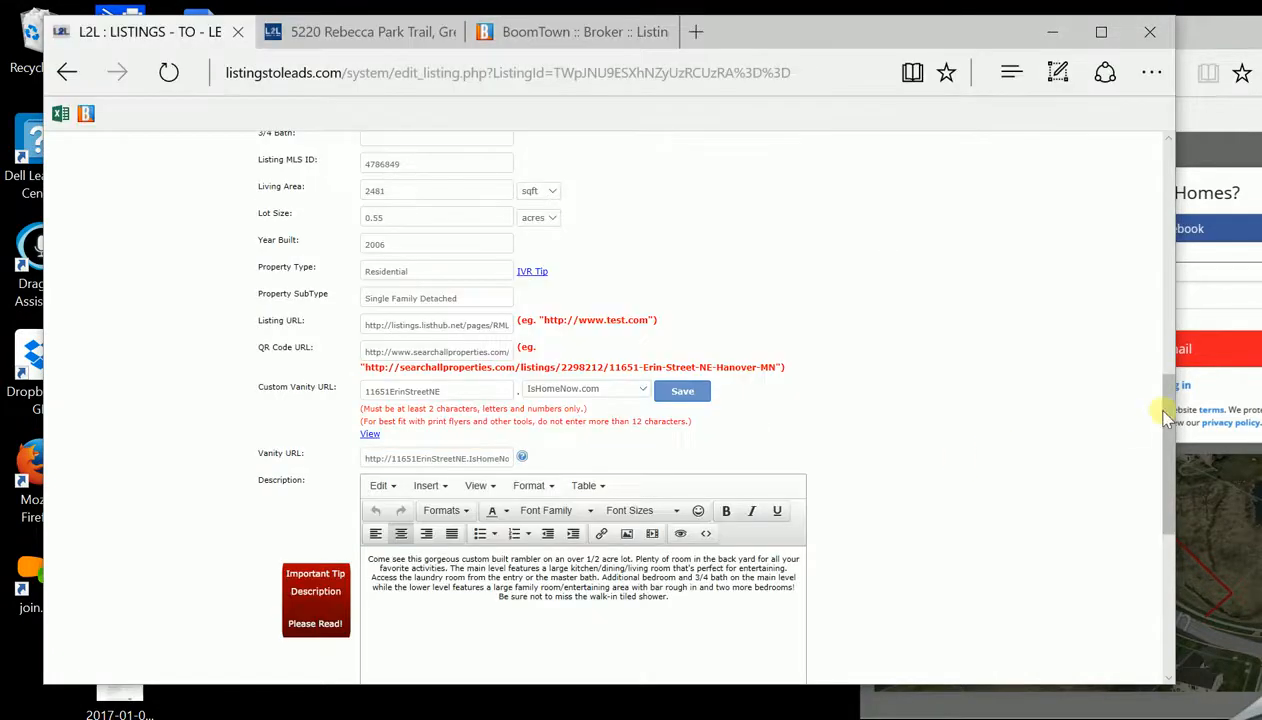
{"action": "left_click_drag", "start_coordinate": [1163, 413], "coordinate": [1168, 445]}
{"action": "scroll", "coordinate": [1168, 445], "scroll_direction": "down", "scroll_amount": 2}
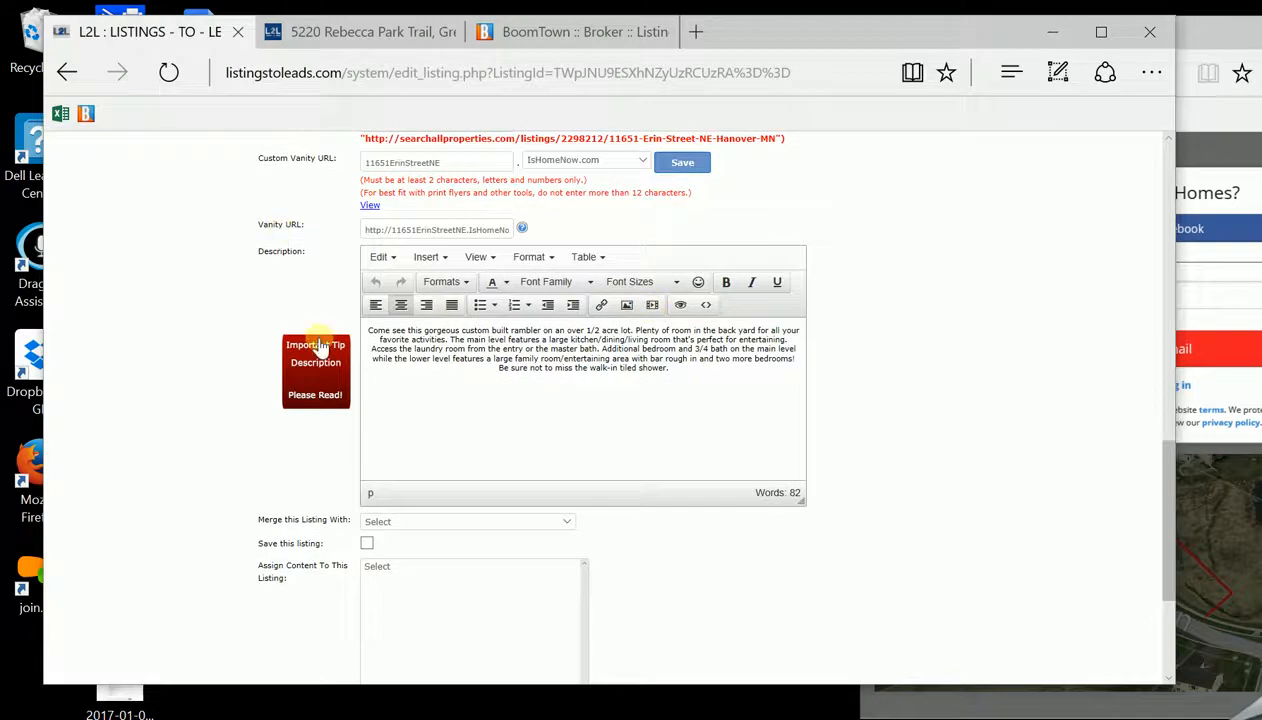
Add blank lines above the description, then view the Rebecca Park Trail site with its sign-up prompt dismissed
{"action": "left_click", "coordinate": [379, 327]}
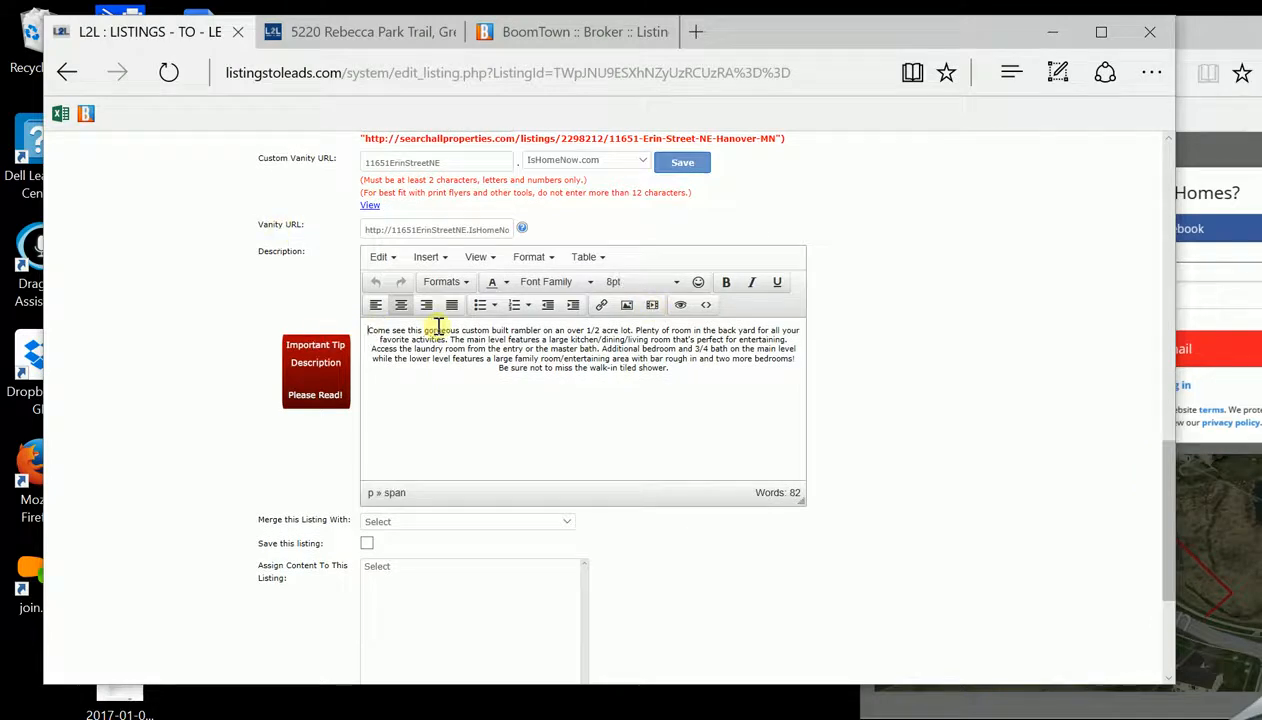
{"action": "key", "text": "Return"}
{"action": "key", "text": "Return"}
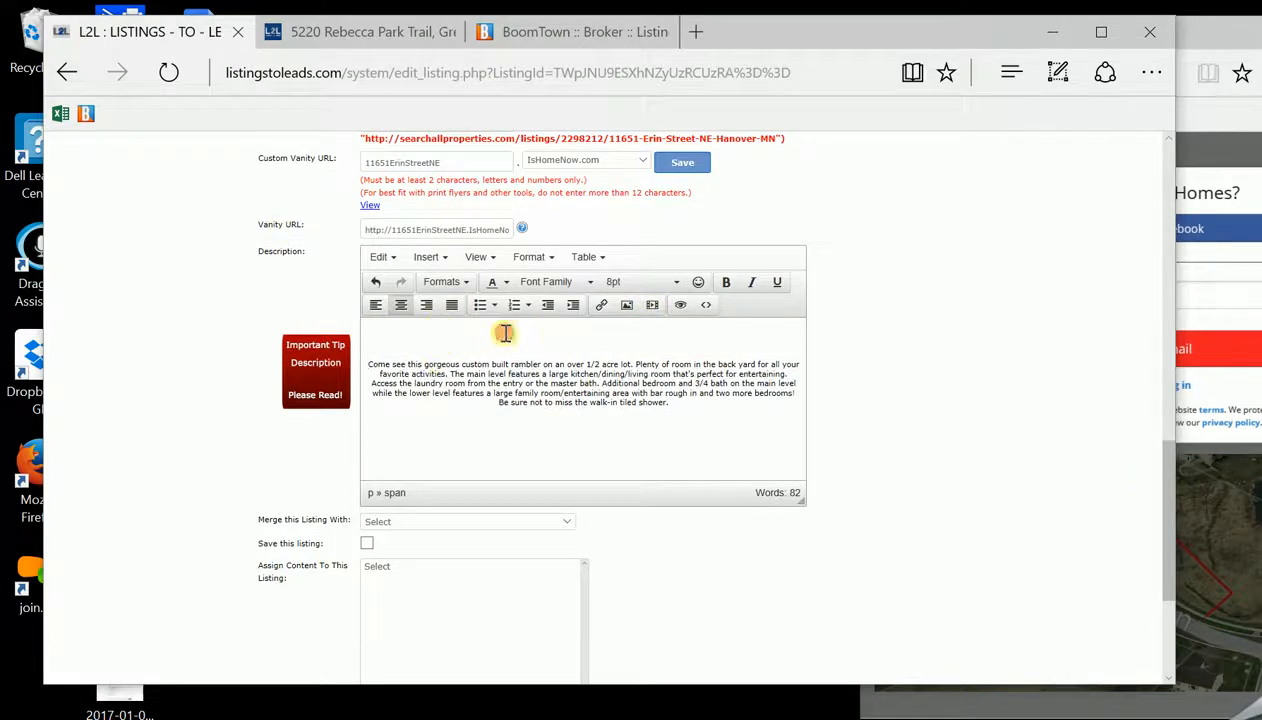
{"action": "left_click", "coordinate": [362, 37]}
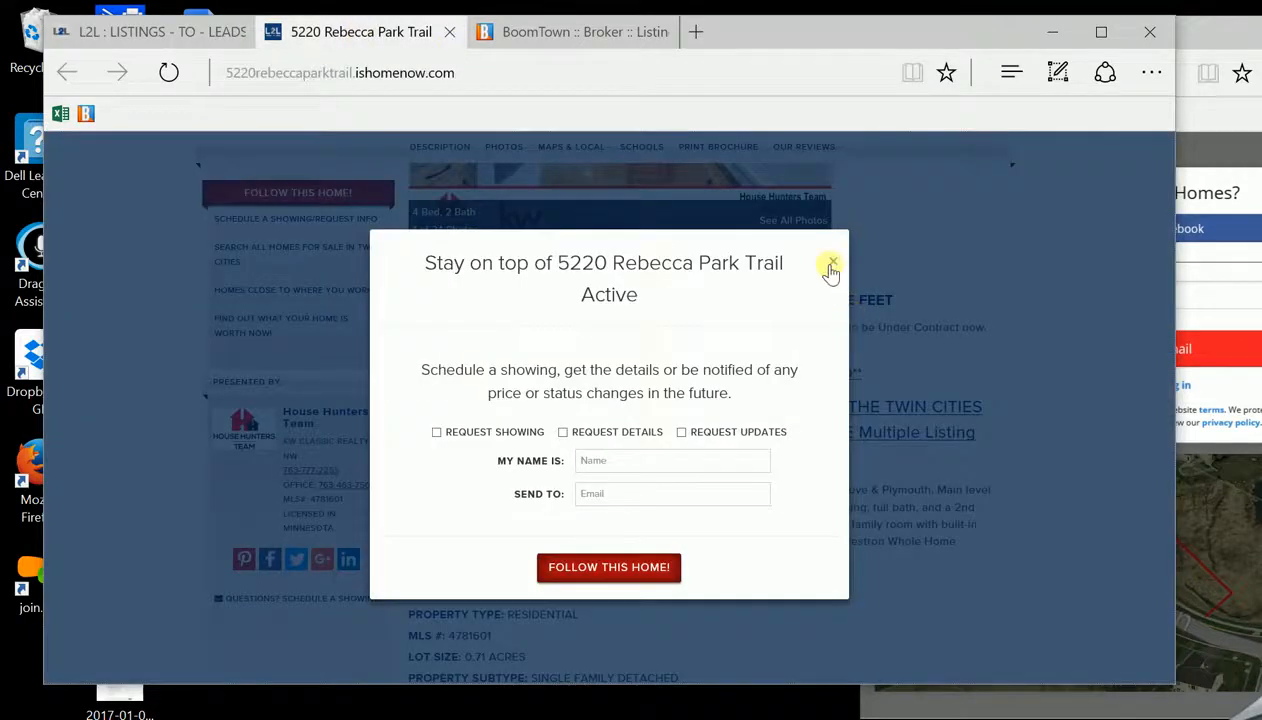
{"action": "left_click", "coordinate": [831, 266]}
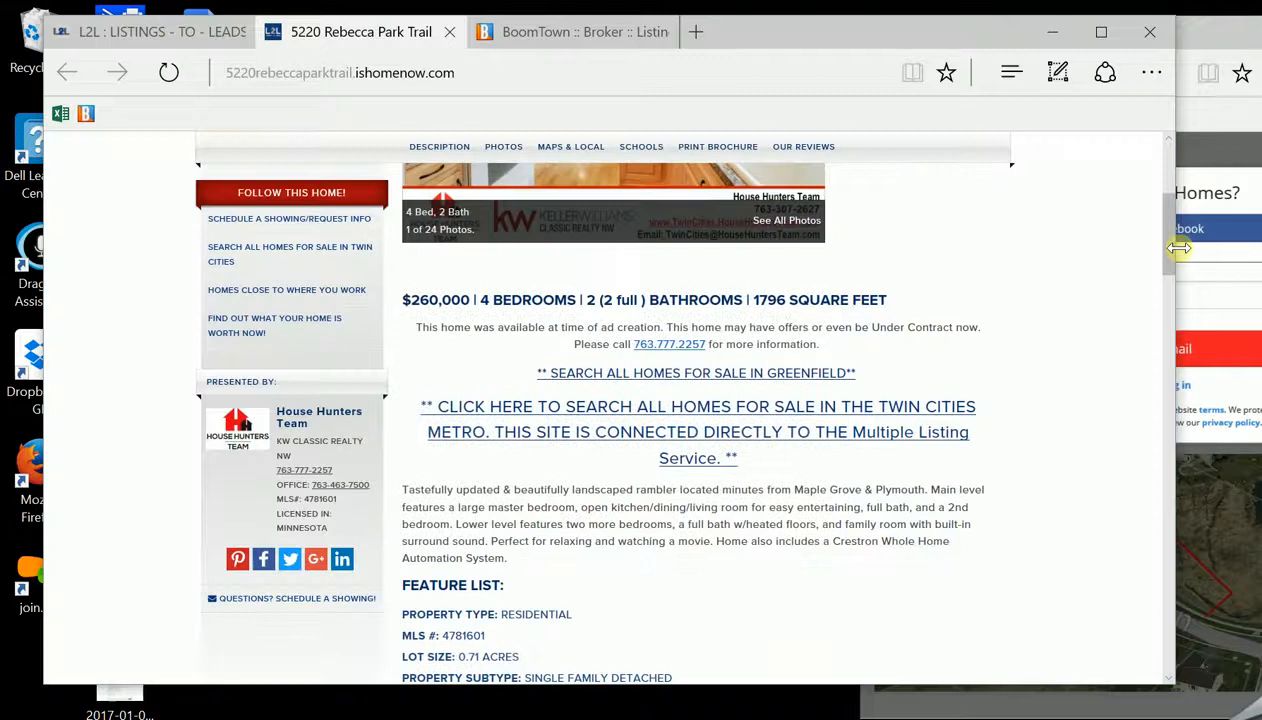
{"action": "left_click_drag", "start_coordinate": [1170, 260], "coordinate": [1166, 253]}
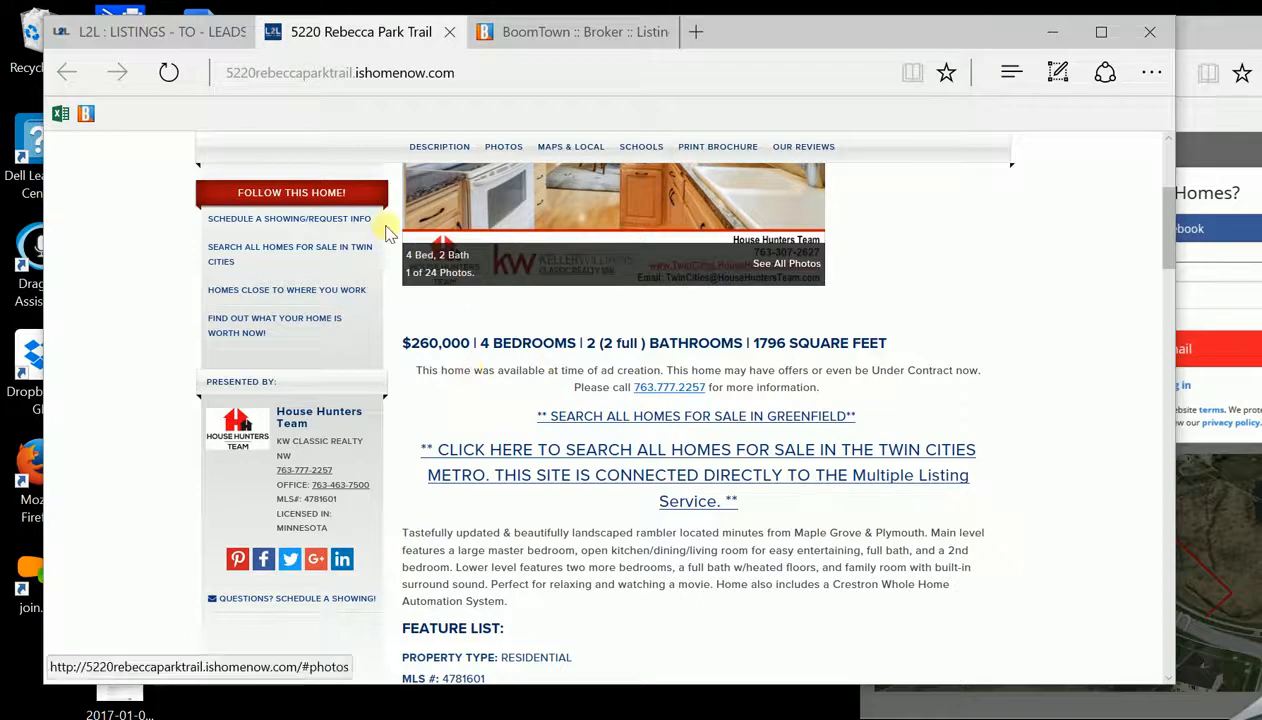
Type the 'available at time of ad creation' disclaimer with the team's contact number, then a new line
{"action": "left_click", "coordinate": [150, 31]}
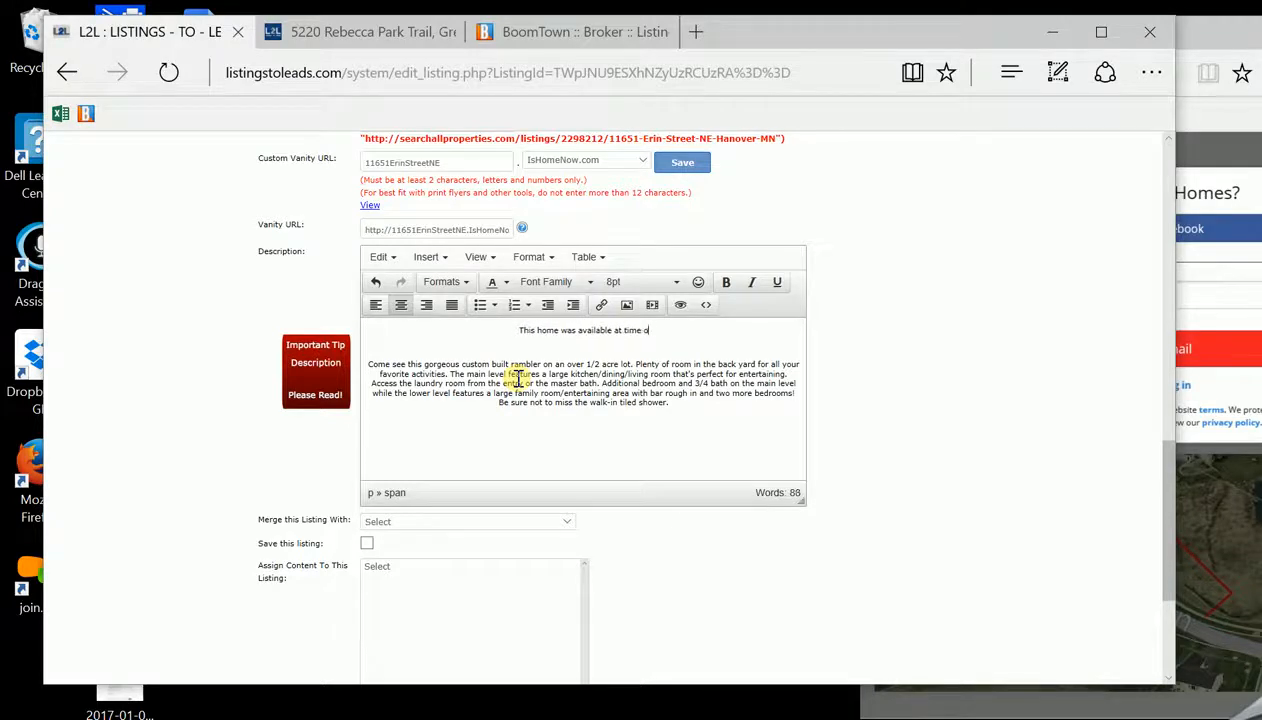
{"action": "type", "text": "eation."}
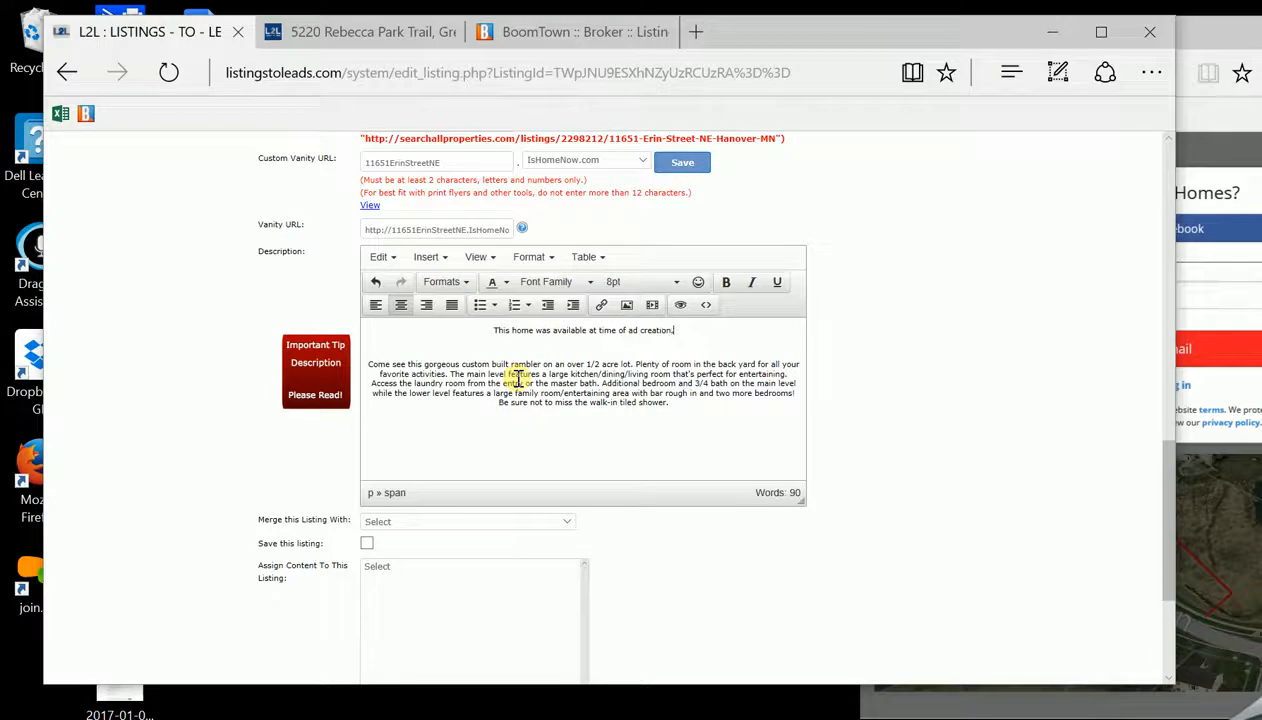
{"action": "type", "text": " This home"}
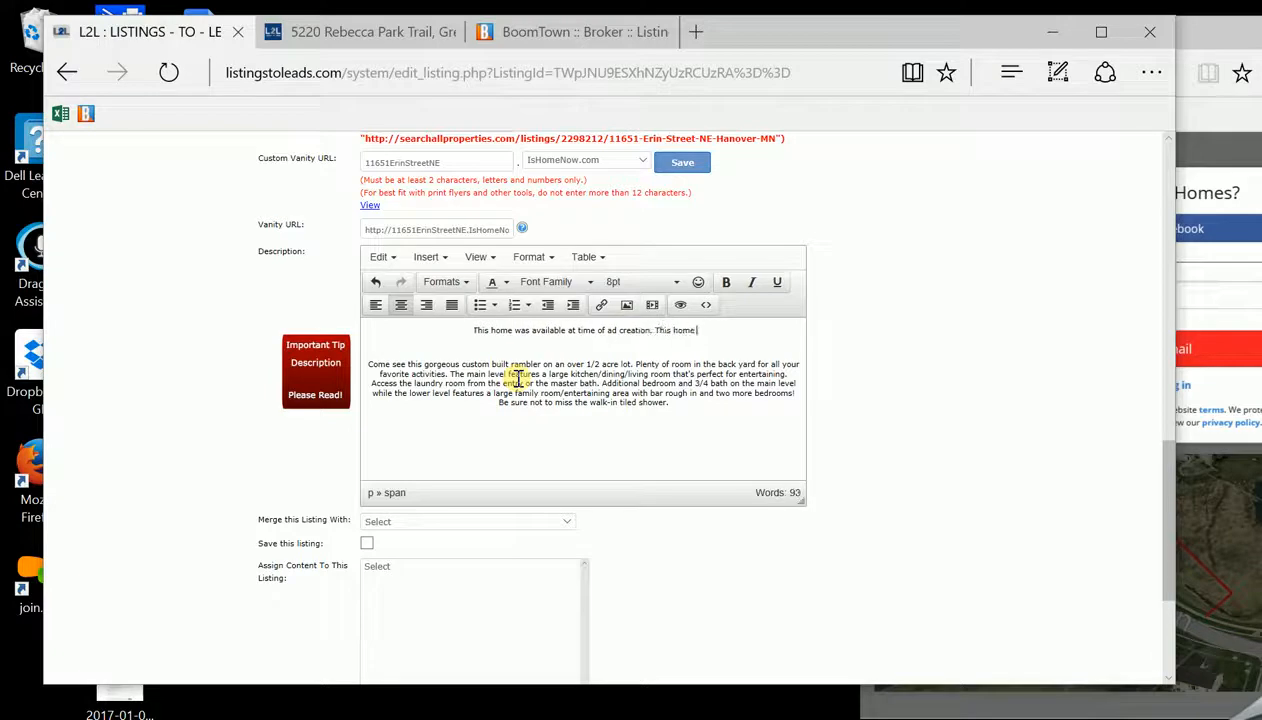
{"action": "type", "text": " may have"}
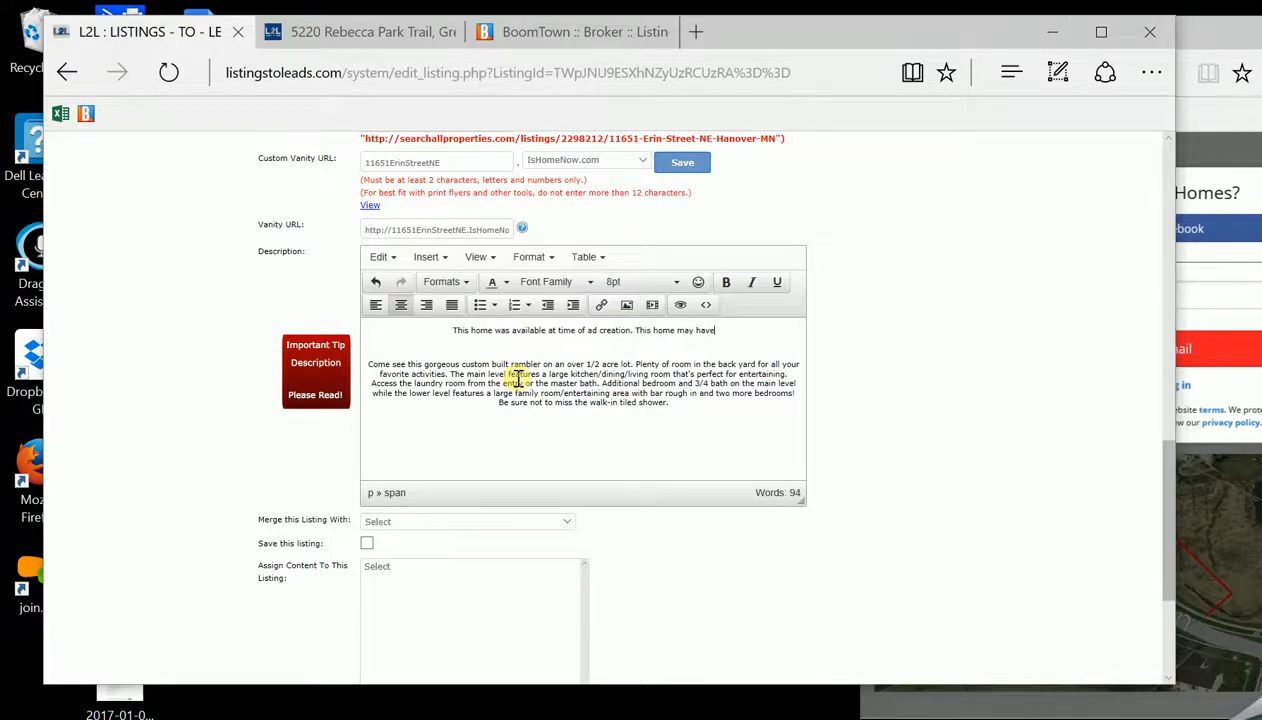
{"action": "type", "text": " offers or ev"}
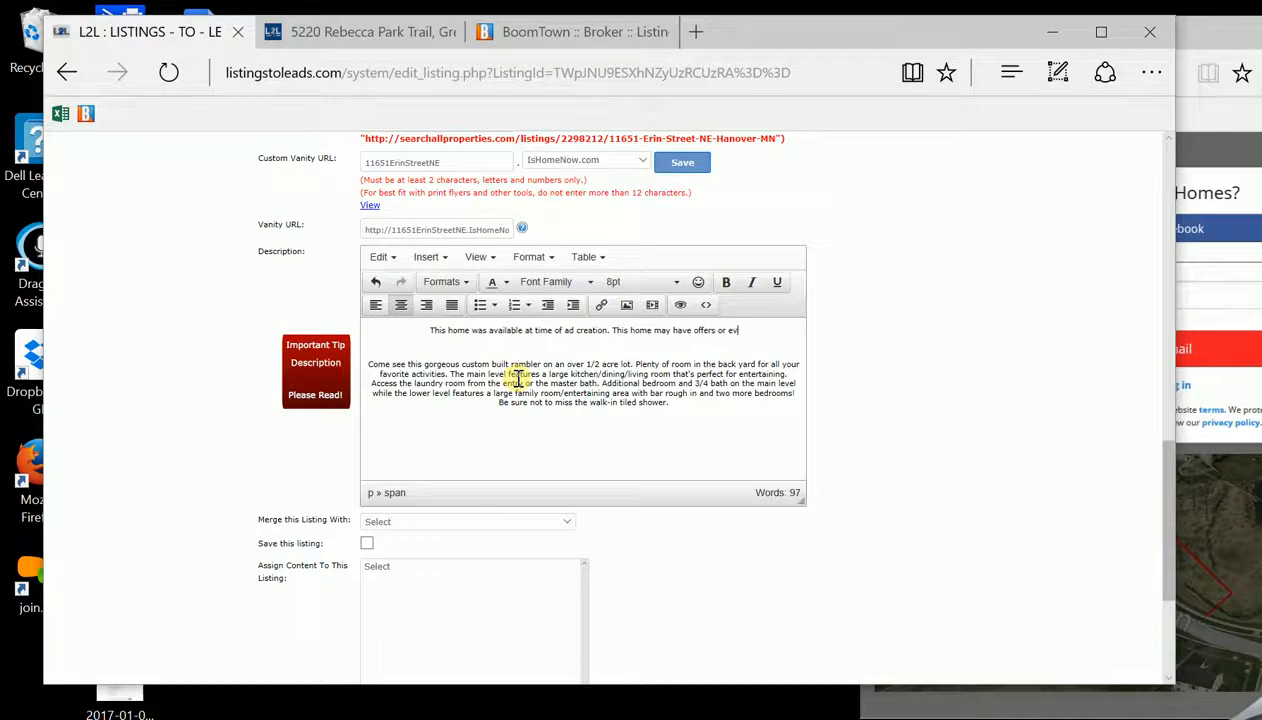
{"action": "type", "text": "en be under Contract. Pleas"}
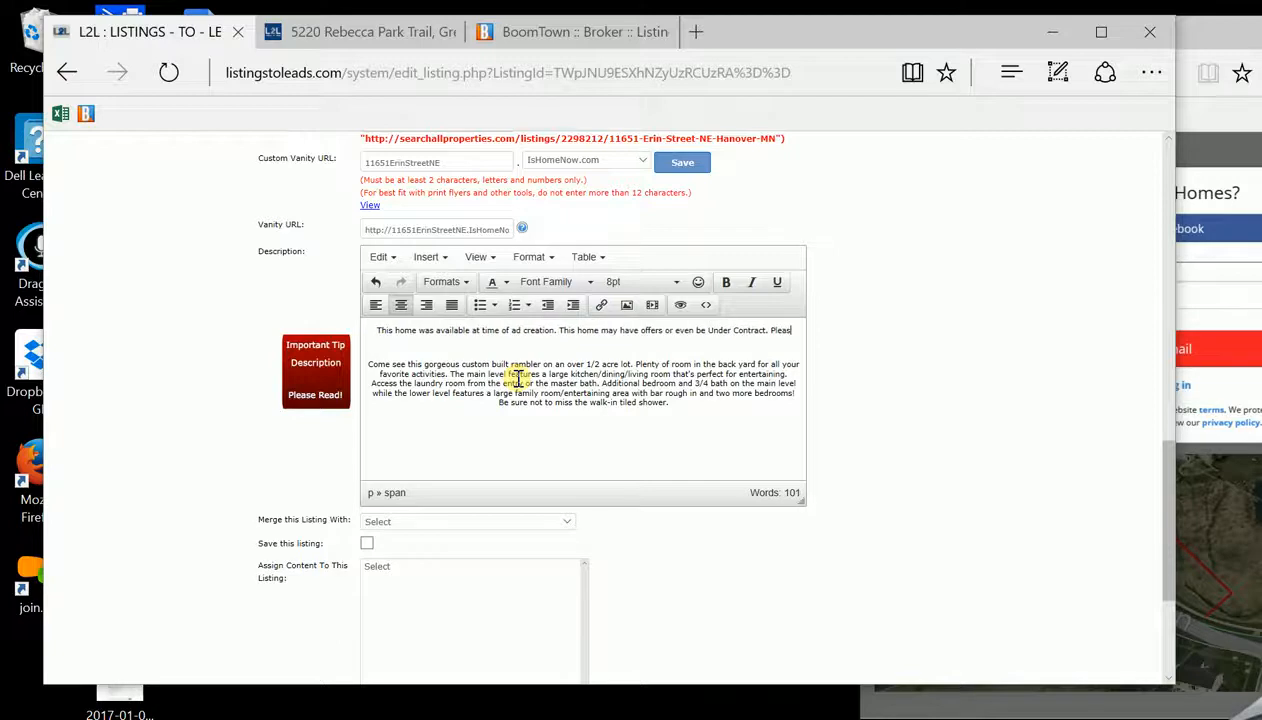
{"action": "type", "text": "e contact"}
{"action": "left_click", "coordinate": [380, 38]}
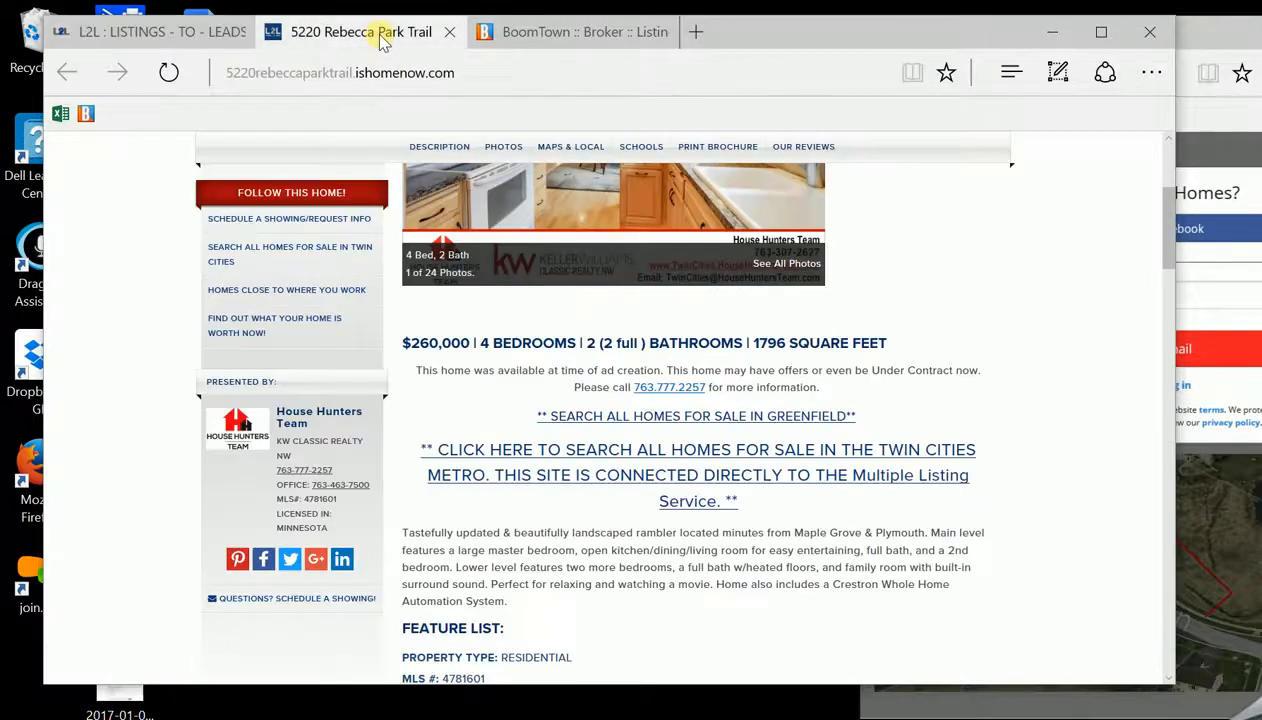
{"action": "left_click", "coordinate": [175, 31]}
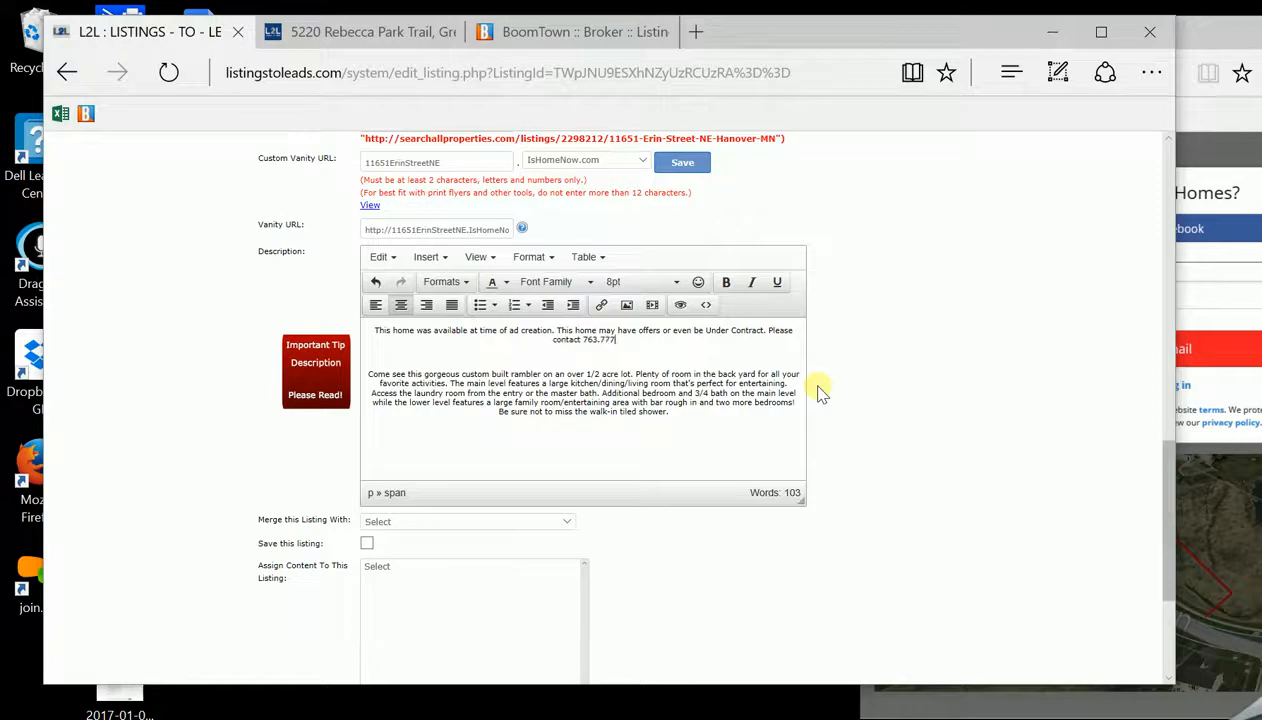
{"action": "left_click", "coordinate": [365, 33]}
{"action": "left_click", "coordinate": [170, 30]}
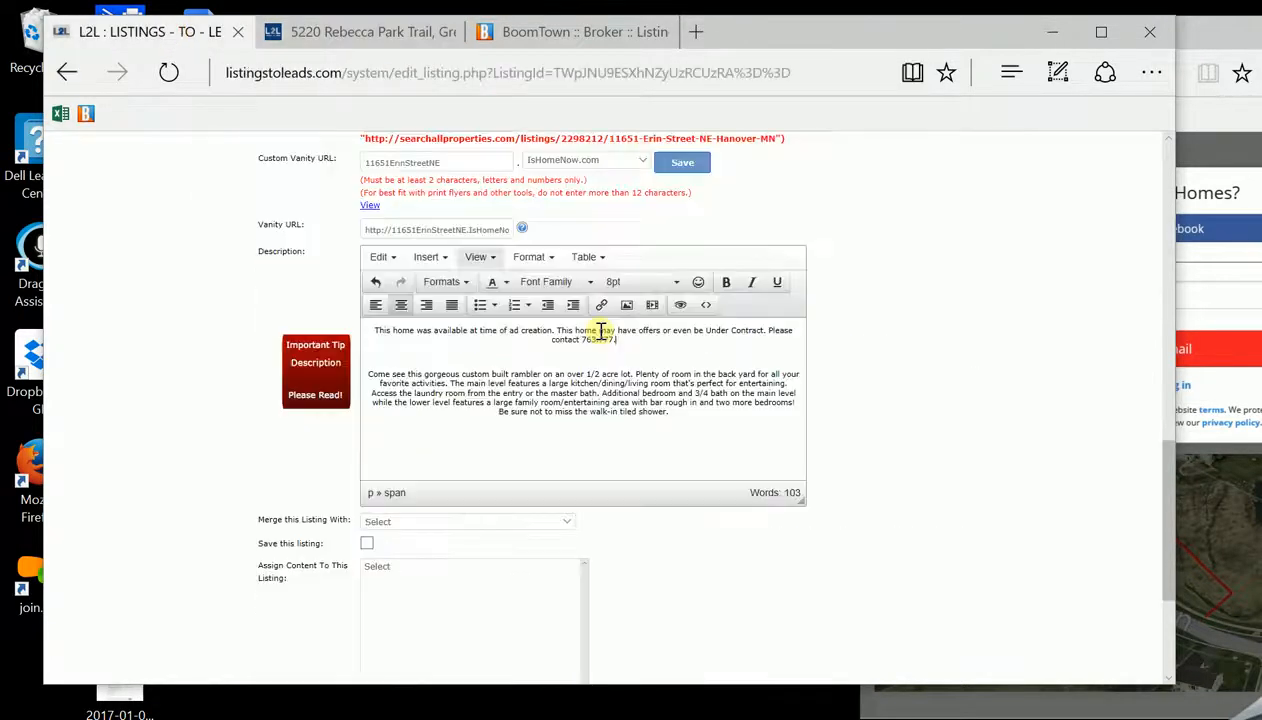
{"action": "type", "text": "2257"}
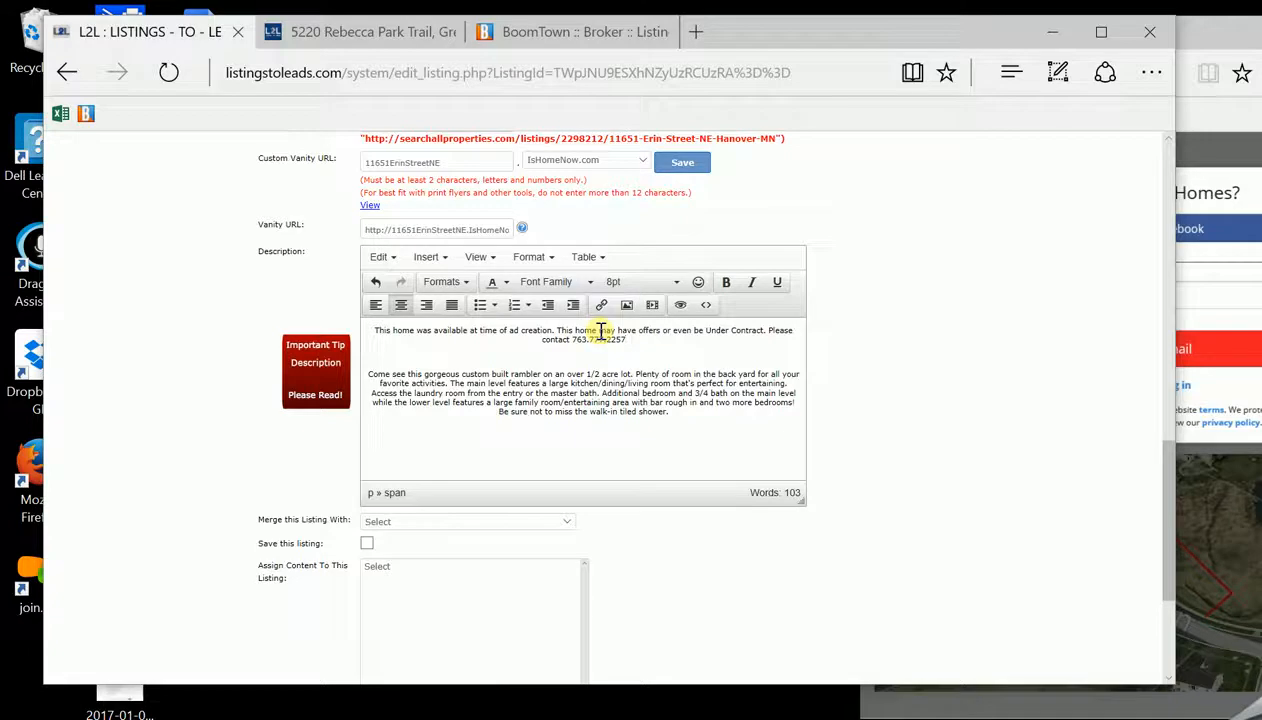
{"action": "type", "text": "for more informa"}
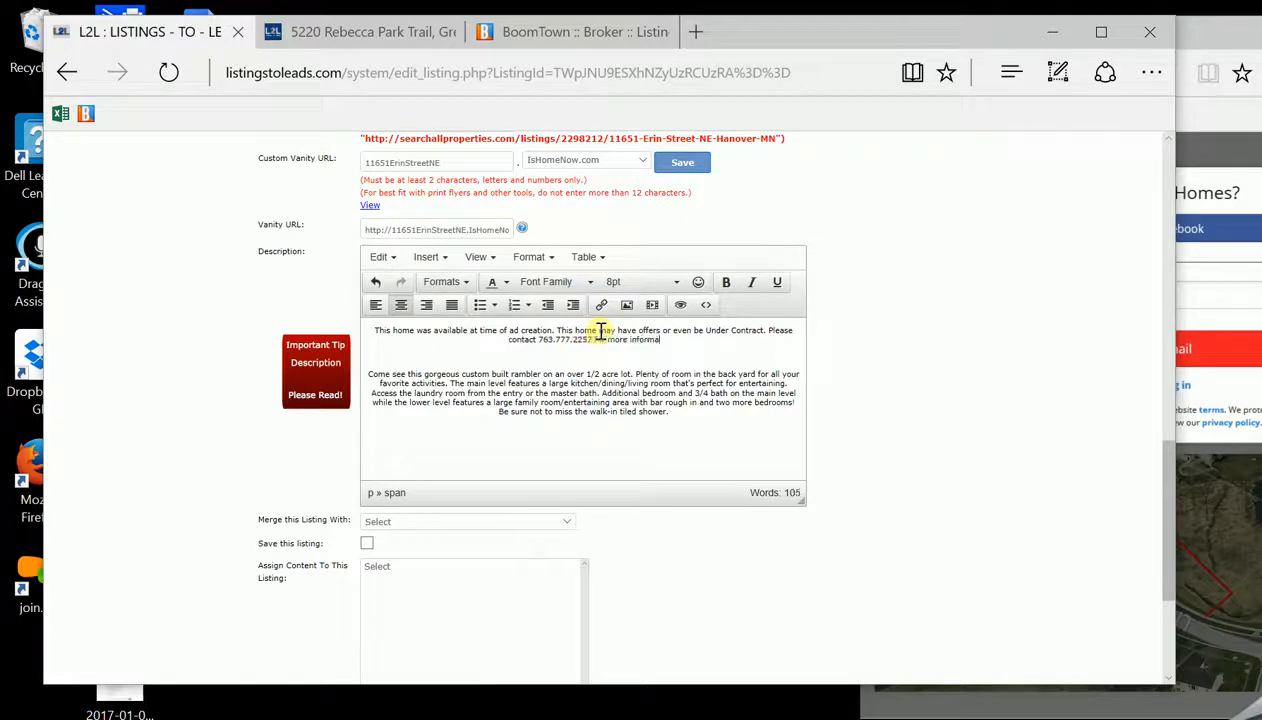
{"action": "type", "text": "tion or a p"}
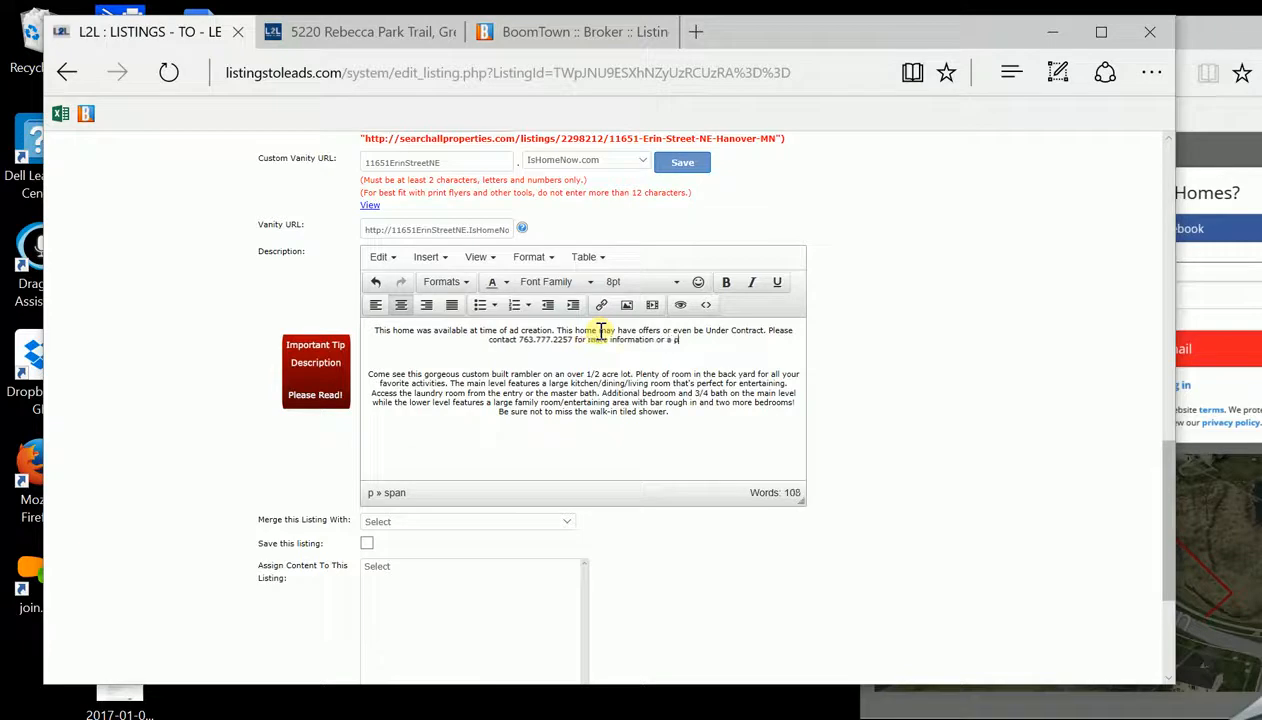
{"action": "type", "text": "rivate s"}
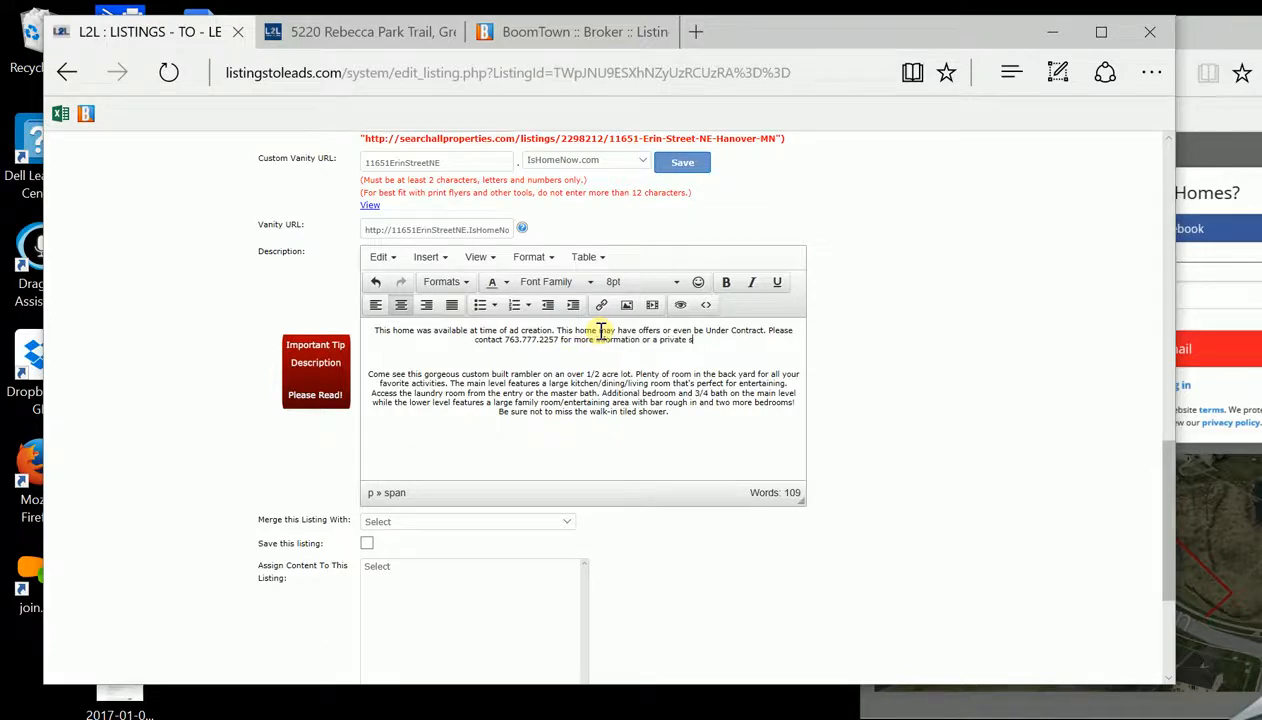
{"action": "type", "text": "howing."}
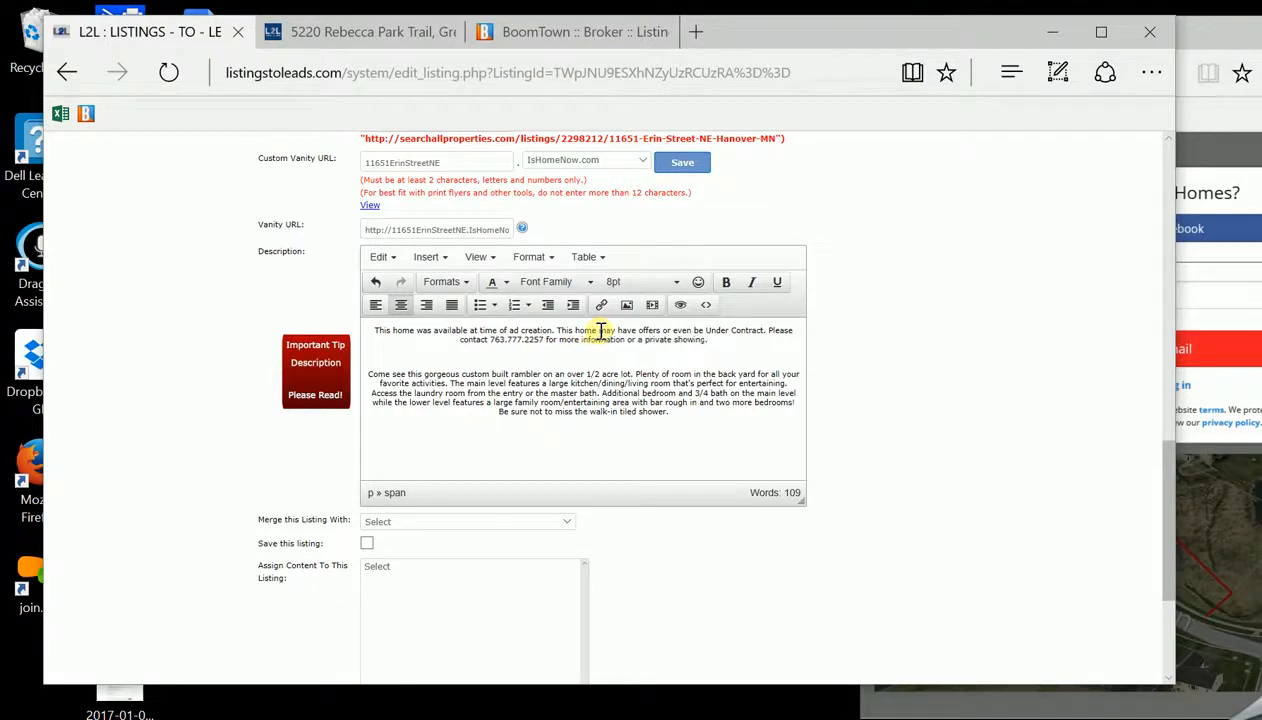
{"action": "key", "text": "Return"}
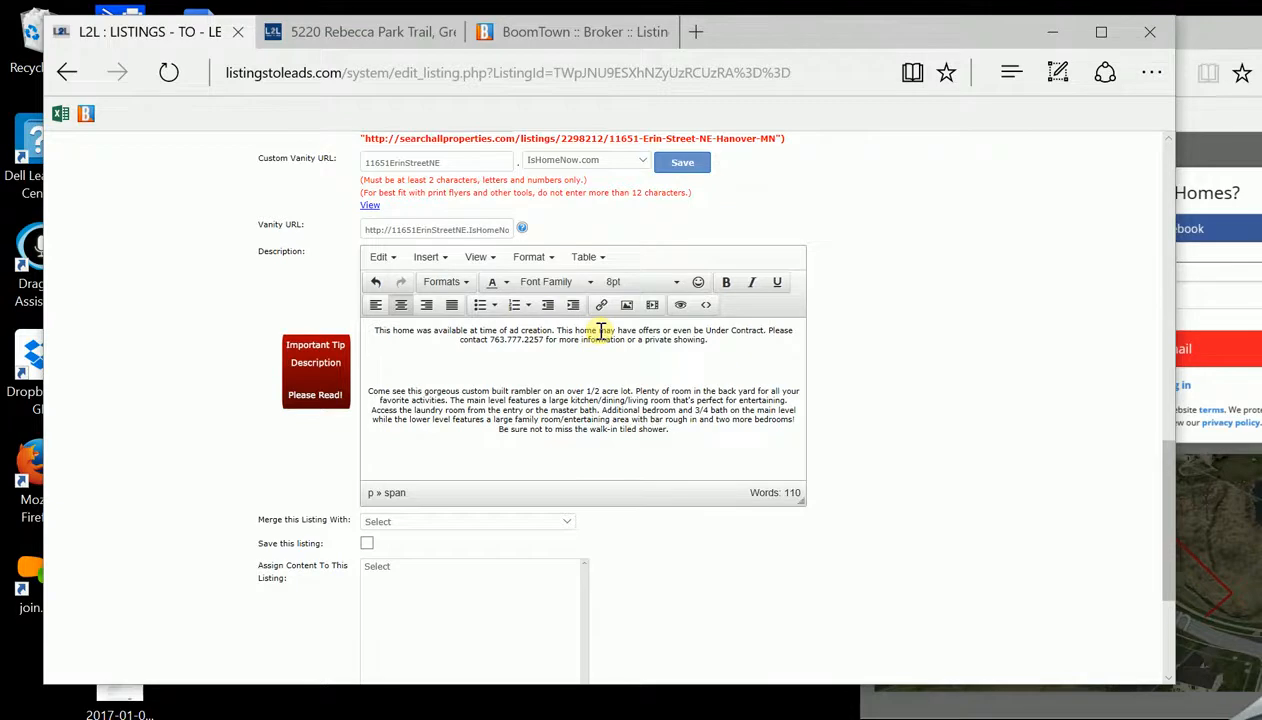
Type '** SEARCH ALL HOMES FOR SALE IN HANOVER. **' below the disclaimer, matching the sample site
{"action": "left_click", "coordinate": [330, 34]}
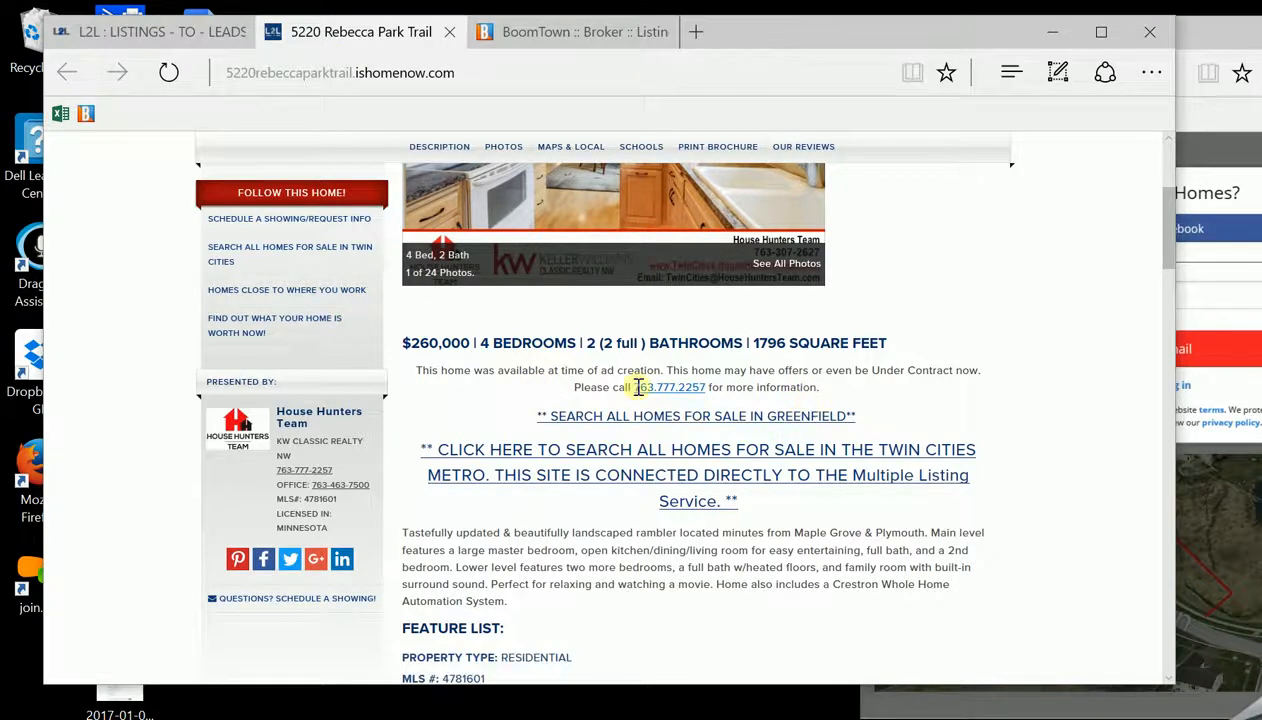
{"action": "left_click", "coordinate": [179, 38]}
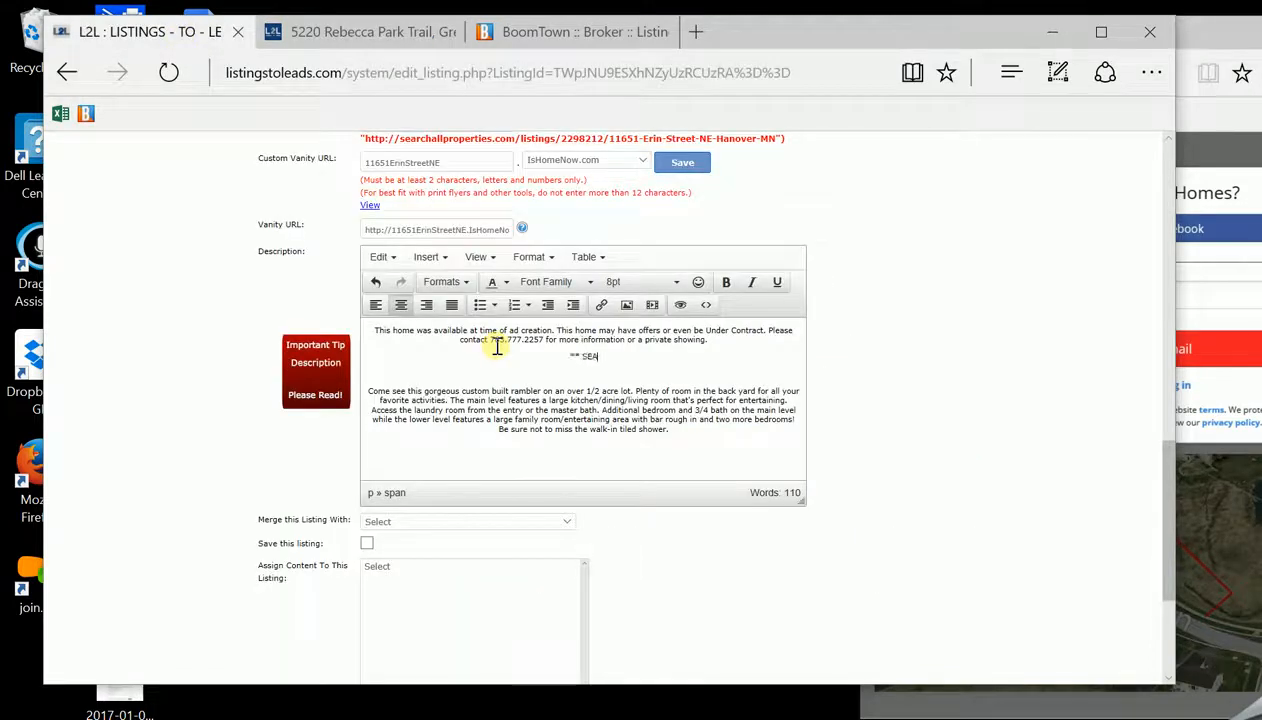
{"action": "type", "text": "L HOMES FOR SALE IN HAN"}
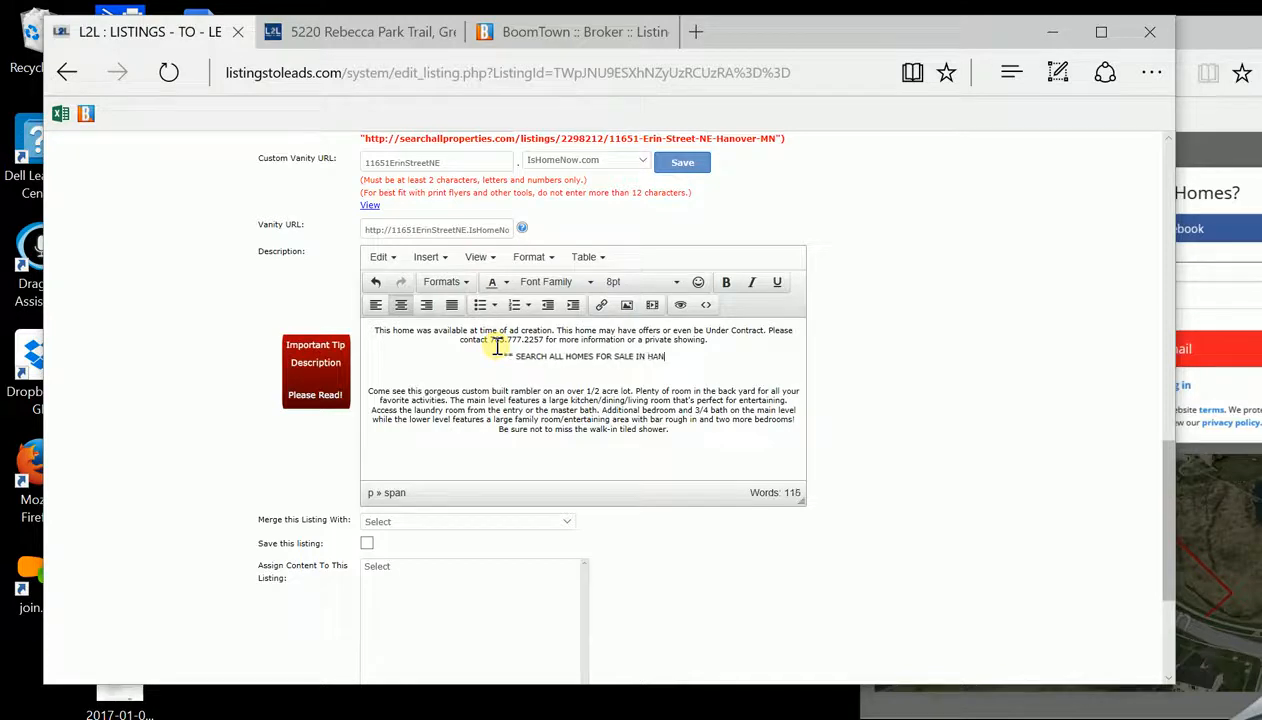
{"action": "type", "text": "OVER."}
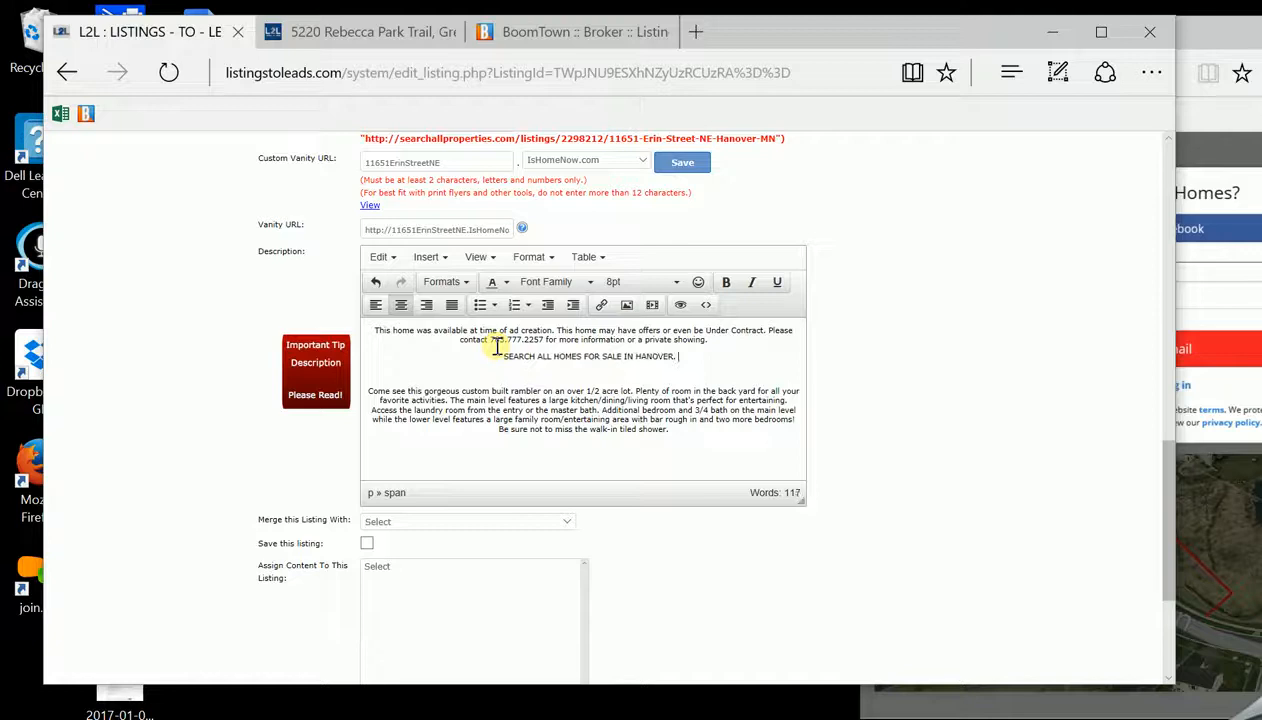
{"action": "type", "text": " **"}
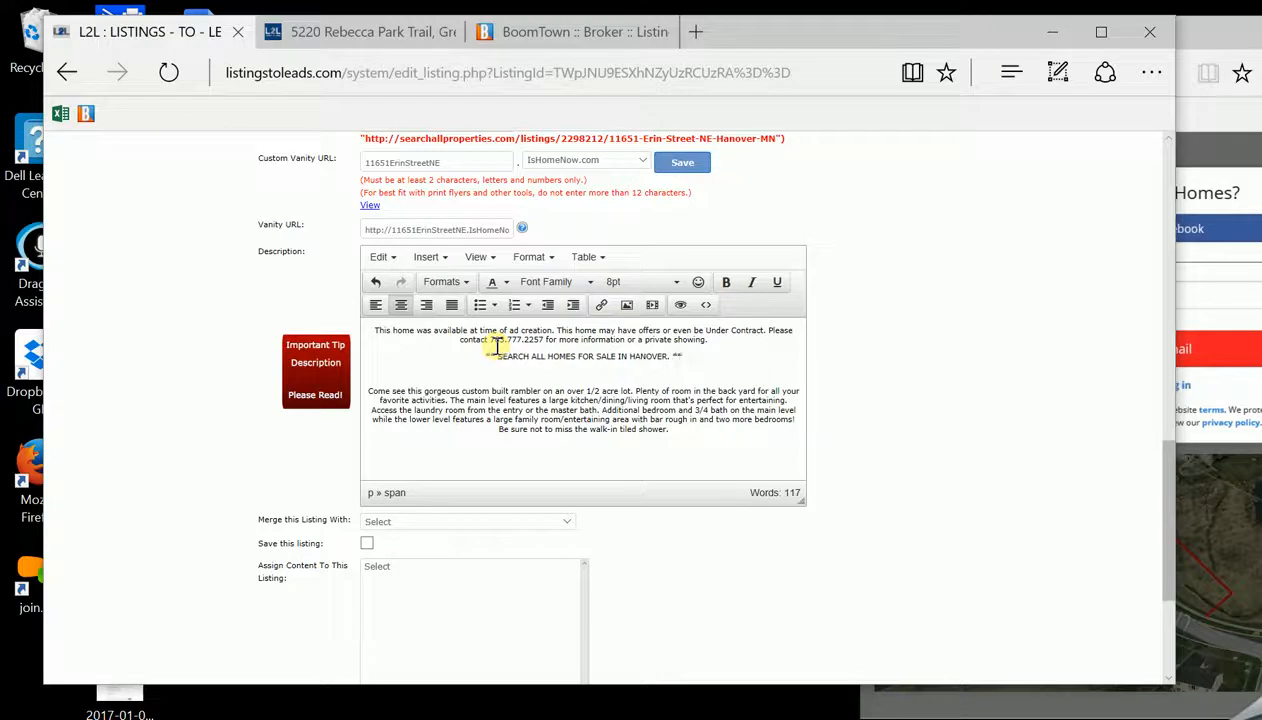
Make the Hanover search line 12pt and the disclaimer paragraph 10pt
{"action": "left_click_drag", "start_coordinate": [696, 357], "coordinate": [479, 358]}
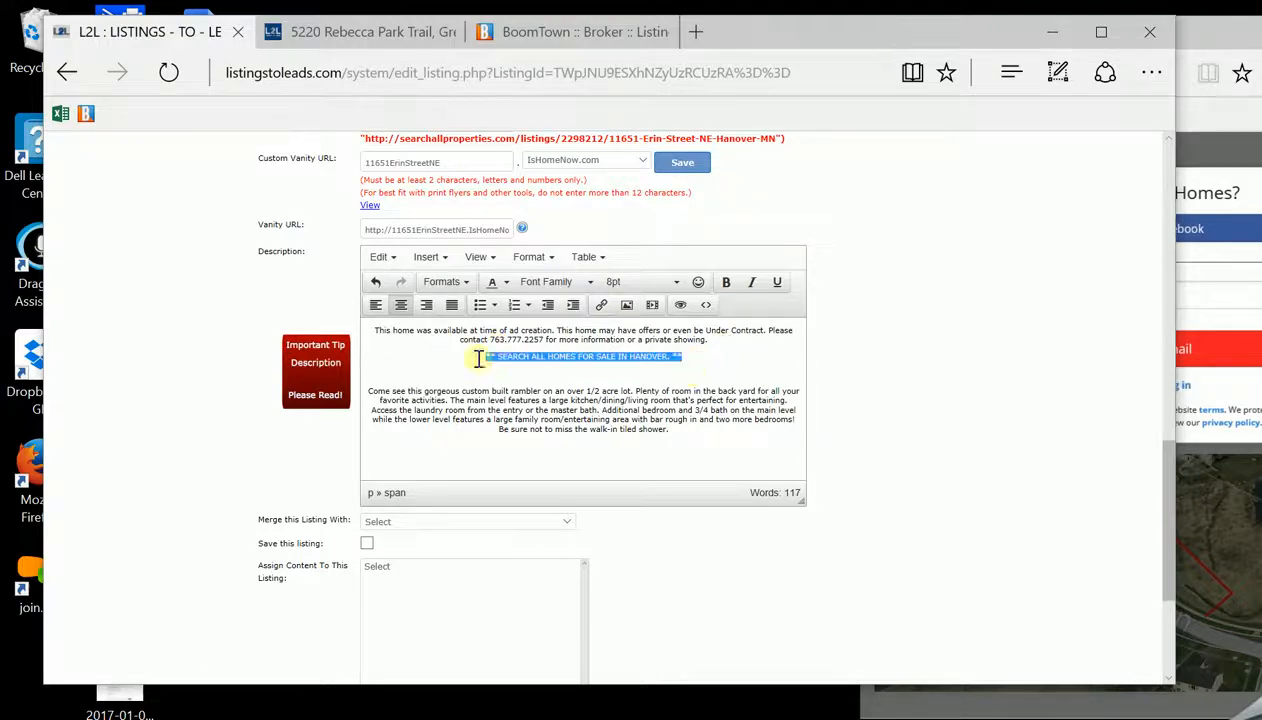
{"action": "left_click", "coordinate": [676, 282]}
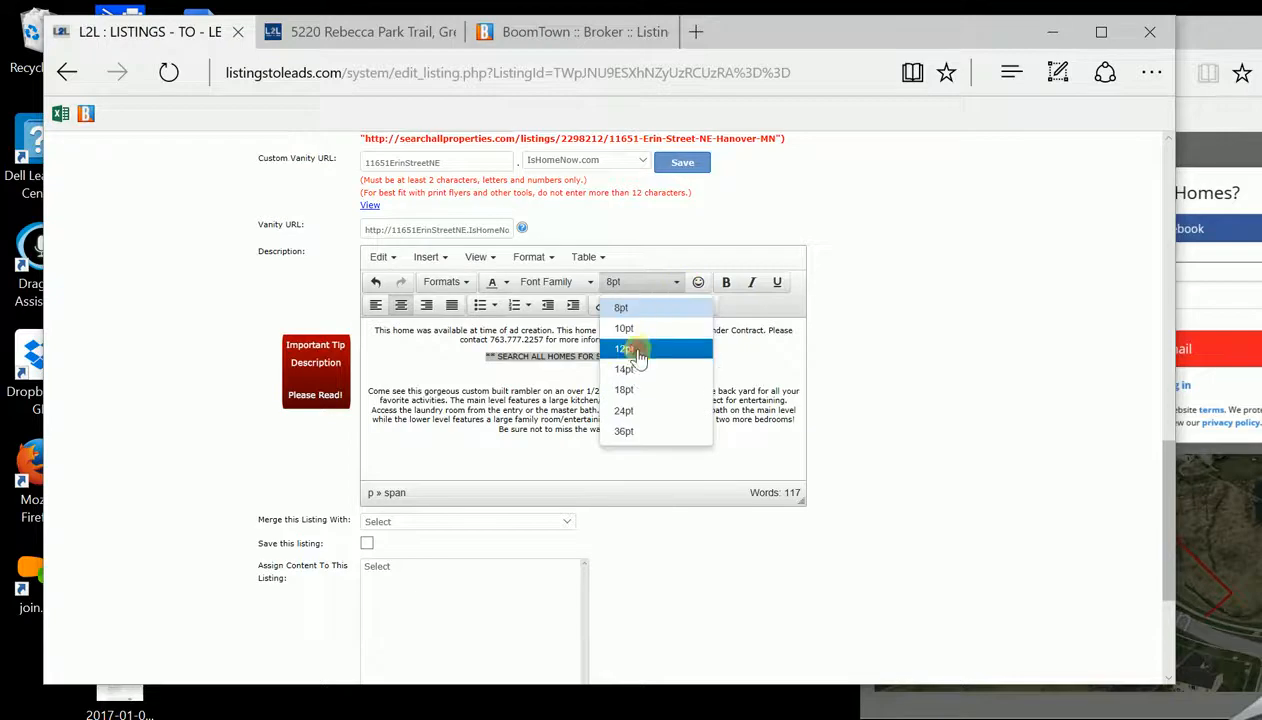
{"action": "left_click", "coordinate": [630, 350]}
{"action": "left_click_drag", "start_coordinate": [720, 338], "coordinate": [366, 332]}
{"action": "left_click", "coordinate": [680, 284]}
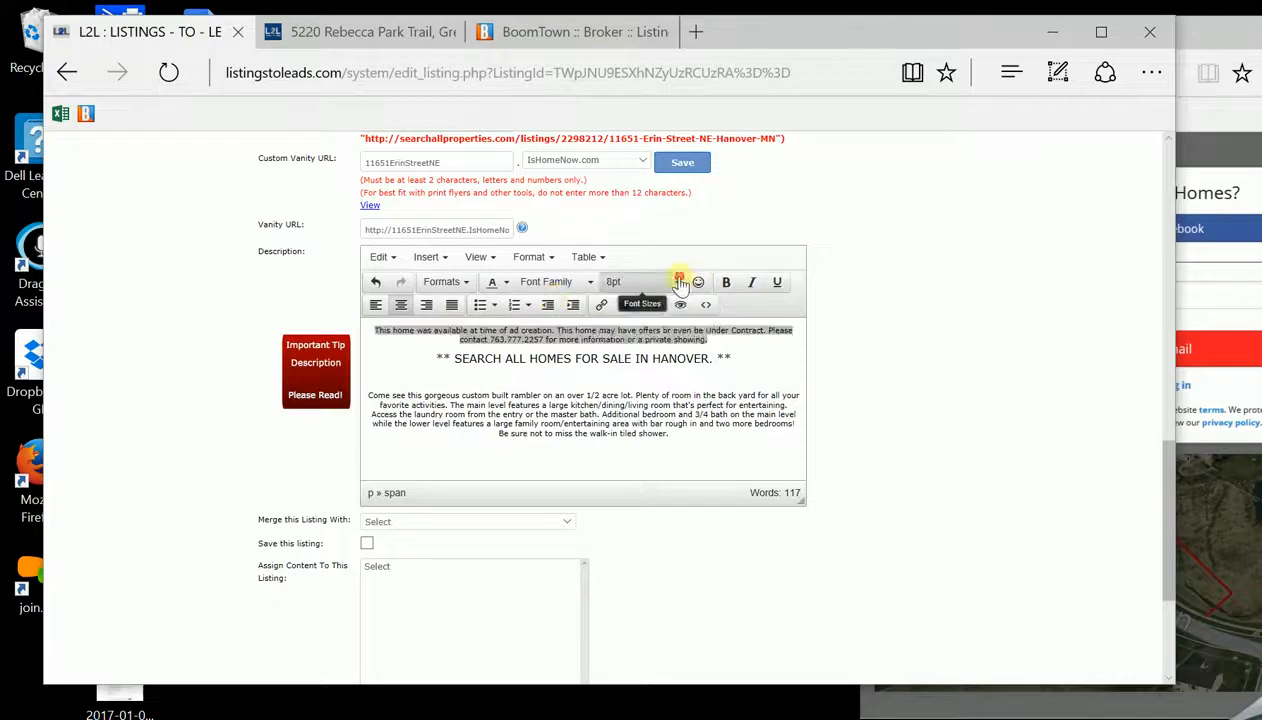
{"action": "left_click", "coordinate": [650, 330]}
{"action": "left_click", "coordinate": [745, 360]}
{"action": "left_click_drag", "start_coordinate": [731, 362], "coordinate": [437, 364]}
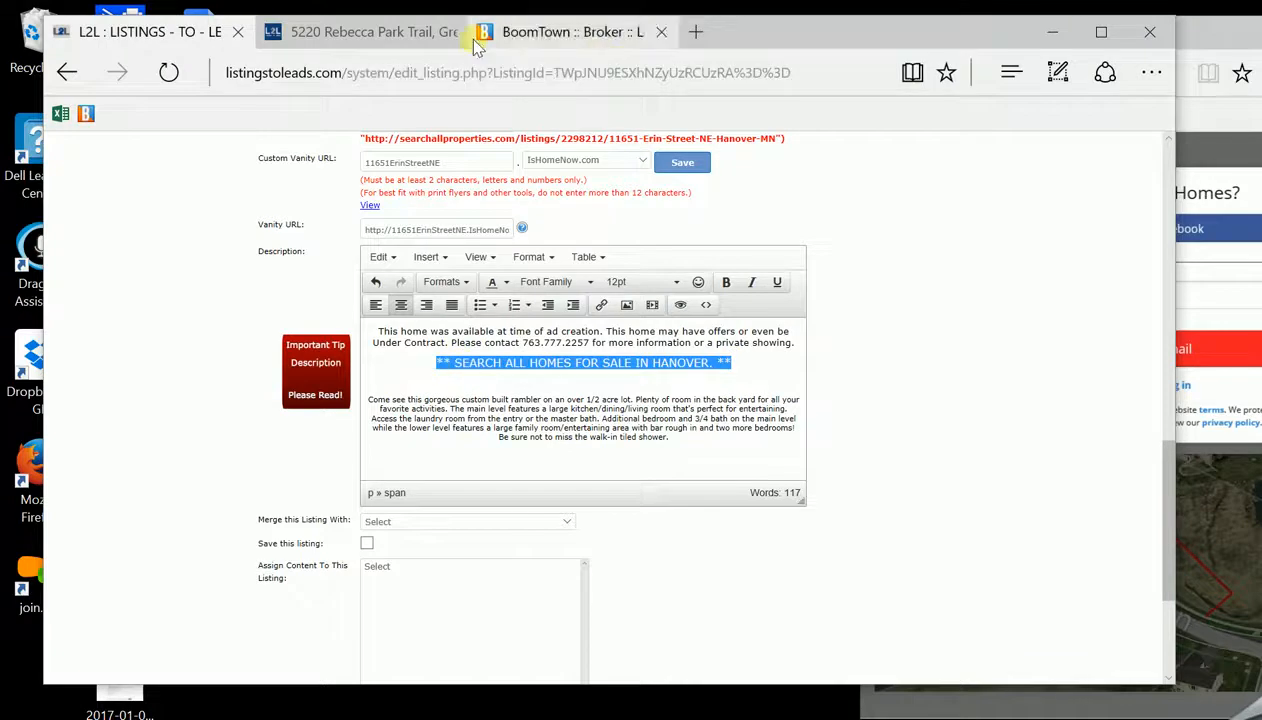
{"action": "left_click", "coordinate": [1216, 24]}
{"action": "left_click_drag", "start_coordinate": [1168, 35], "coordinate": [1012, 35]}
Load twincities.househuntersteam.com in a new browser tab
{"action": "left_click", "coordinate": [937, 31]}
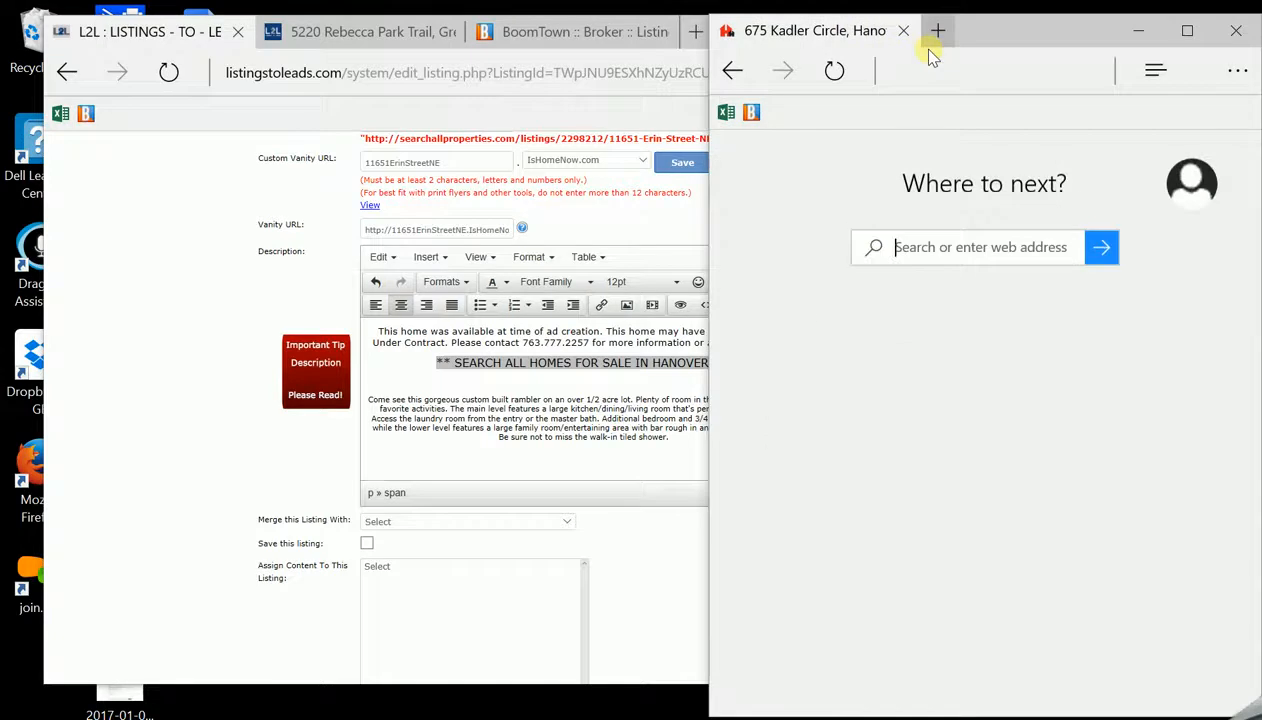
{"action": "left_click", "coordinate": [775, 31]}
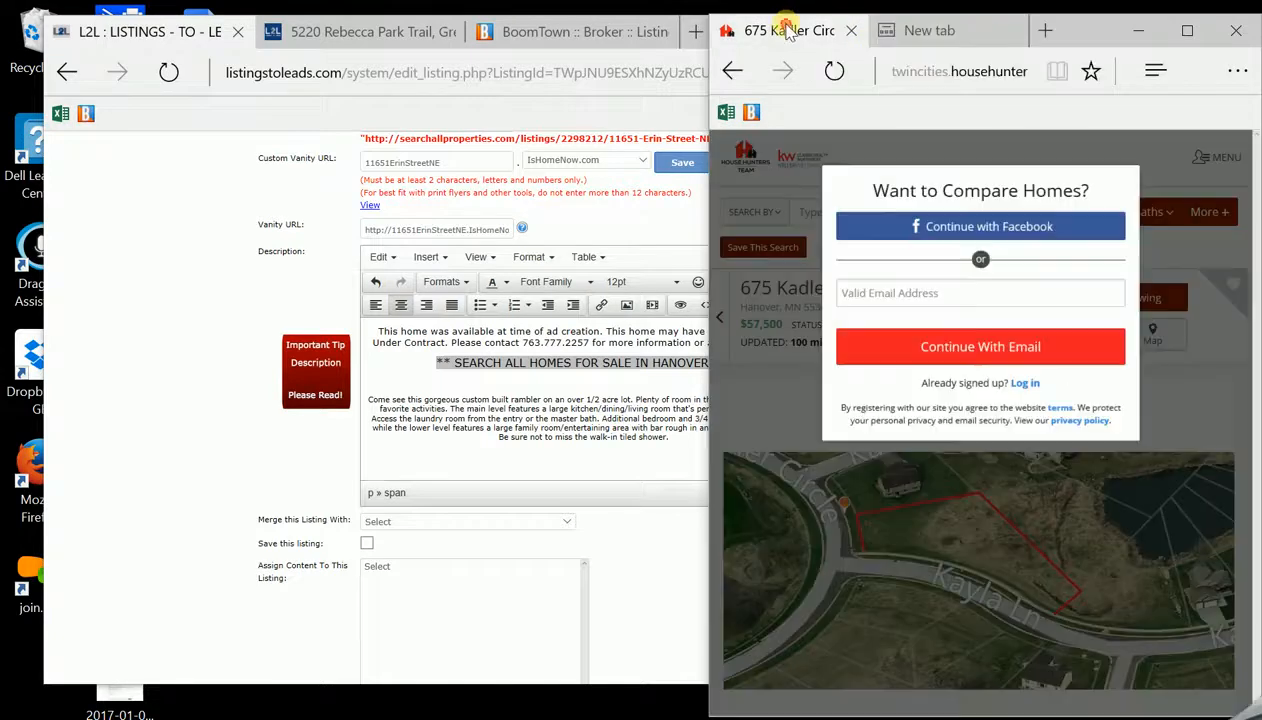
{"action": "left_click", "coordinate": [912, 36]}
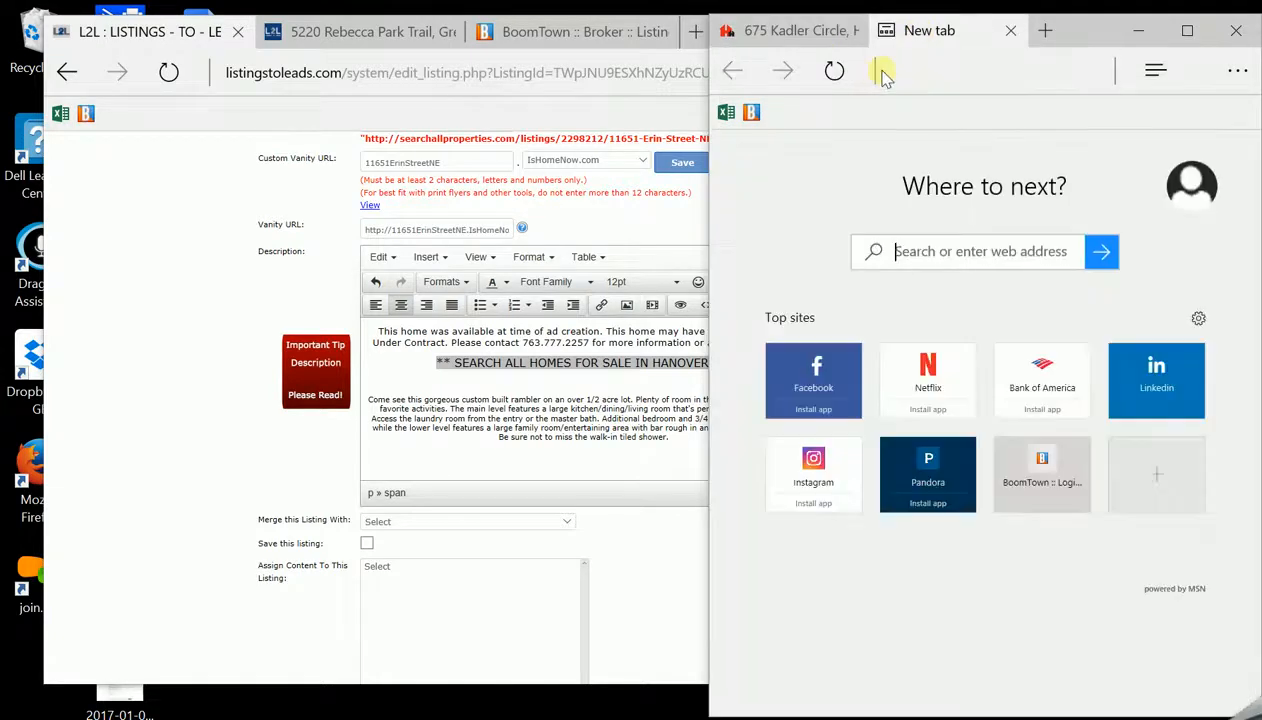
{"action": "type", "text": "twin"}
{"action": "key", "text": "Return"}
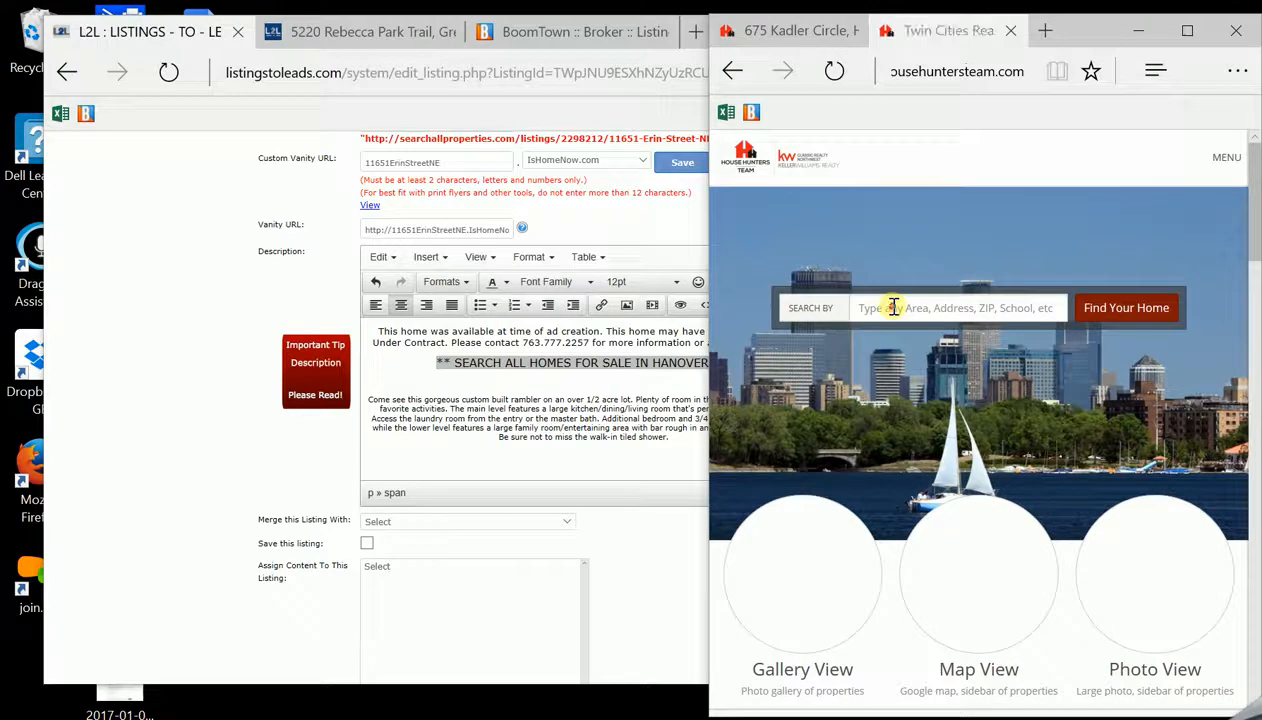
Search for Hanover, MN homes to show the 14 listings
{"action": "left_click", "coordinate": [893, 307]}
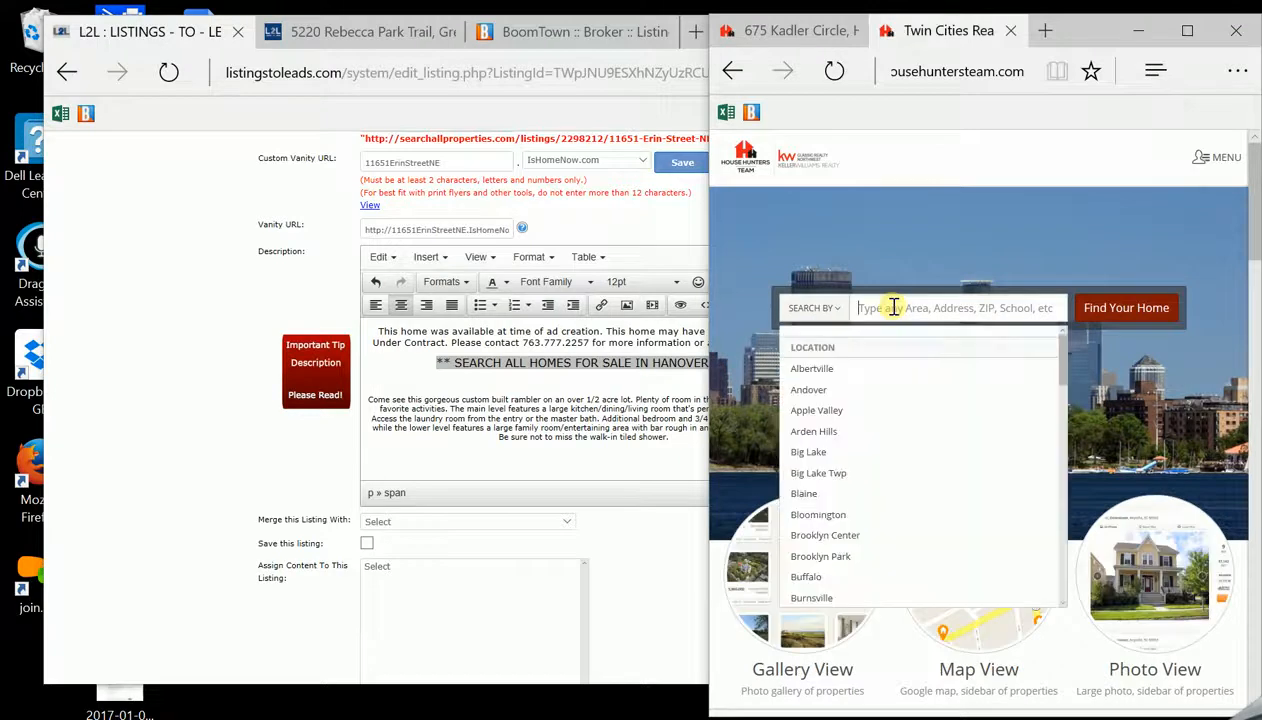
{"action": "type", "text": "hanv"}
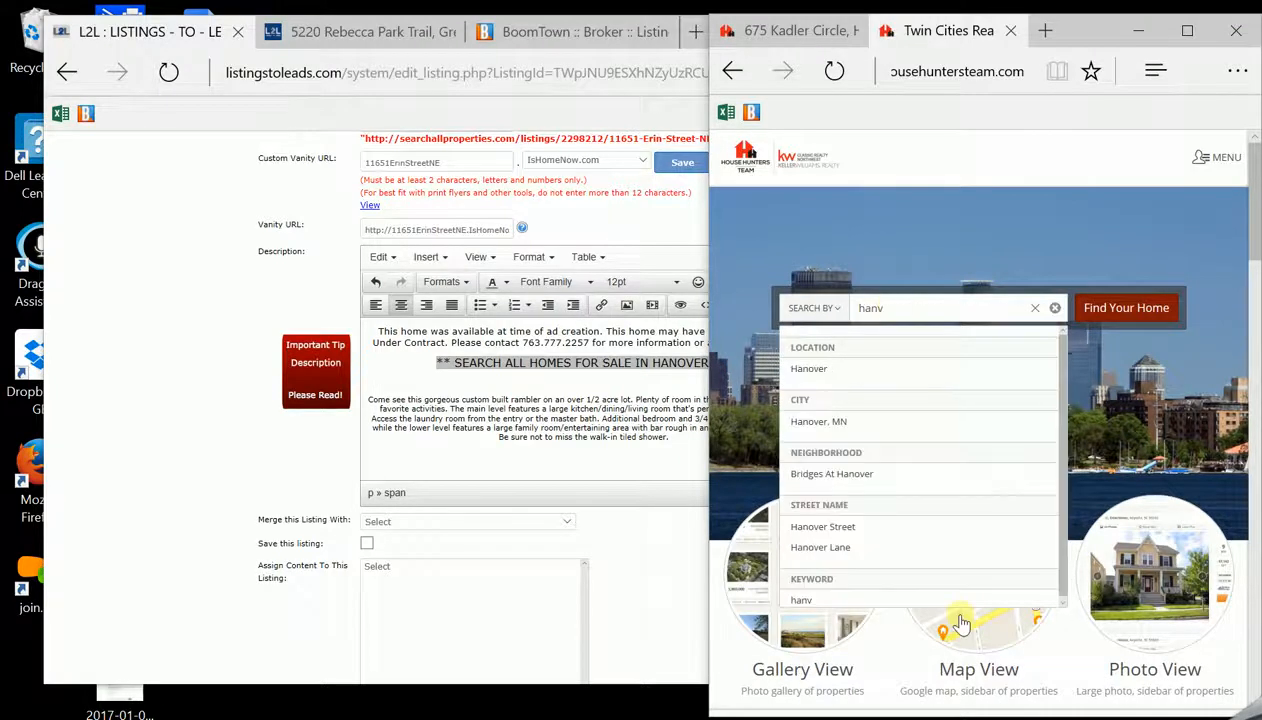
{"action": "key", "text": "BackSpace"}
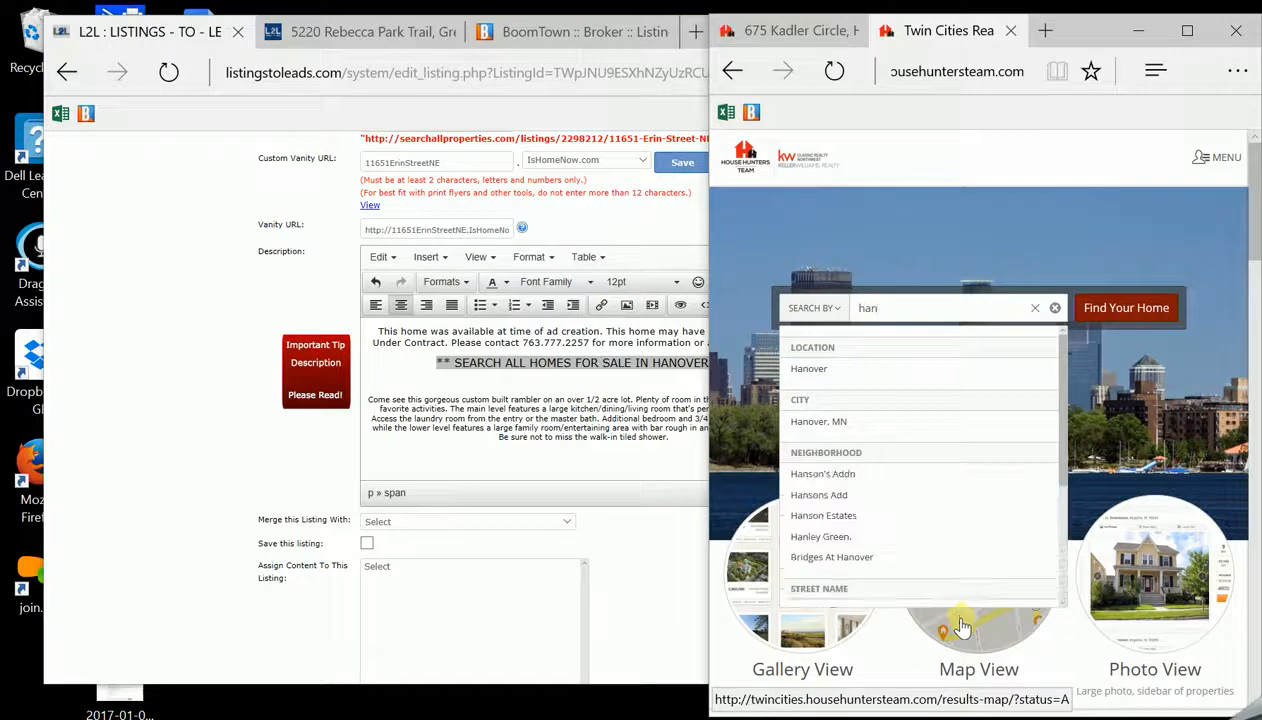
{"action": "left_click", "coordinate": [862, 428]}
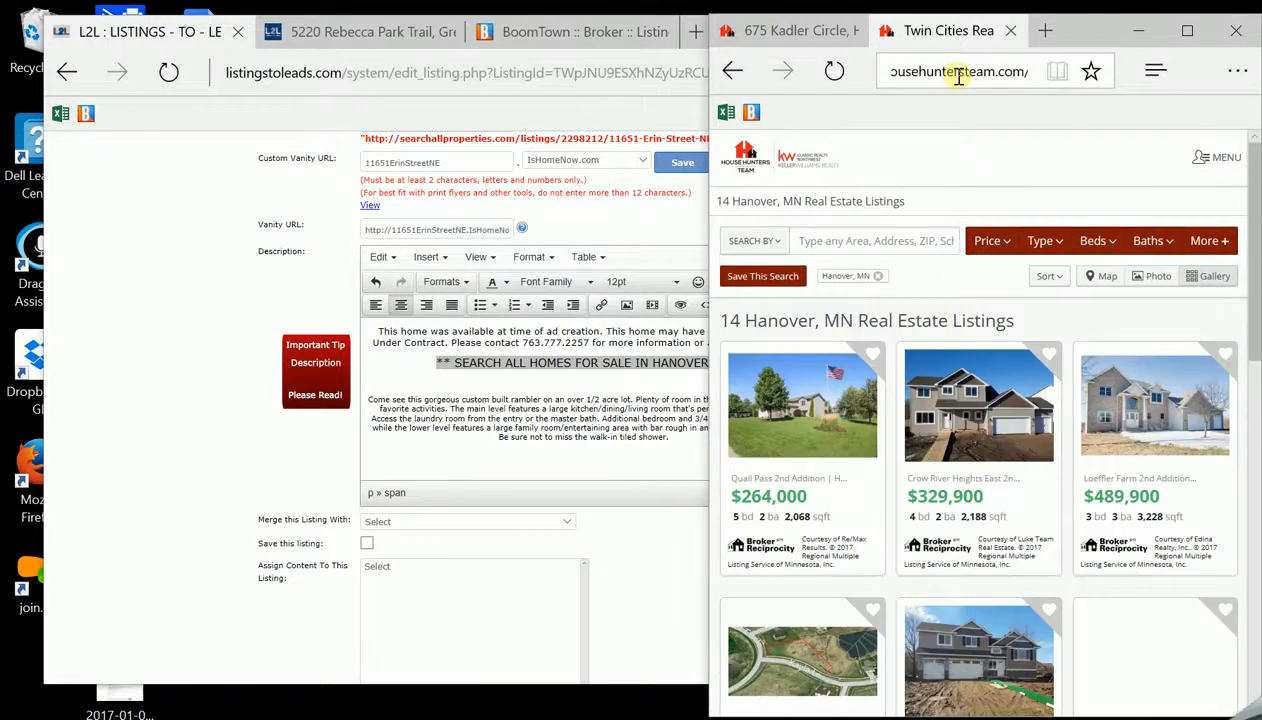
Copy the Hanover results page URL and return to the listing editor
{"action": "left_click", "coordinate": [959, 76]}
{"action": "right_click", "coordinate": [963, 76]}
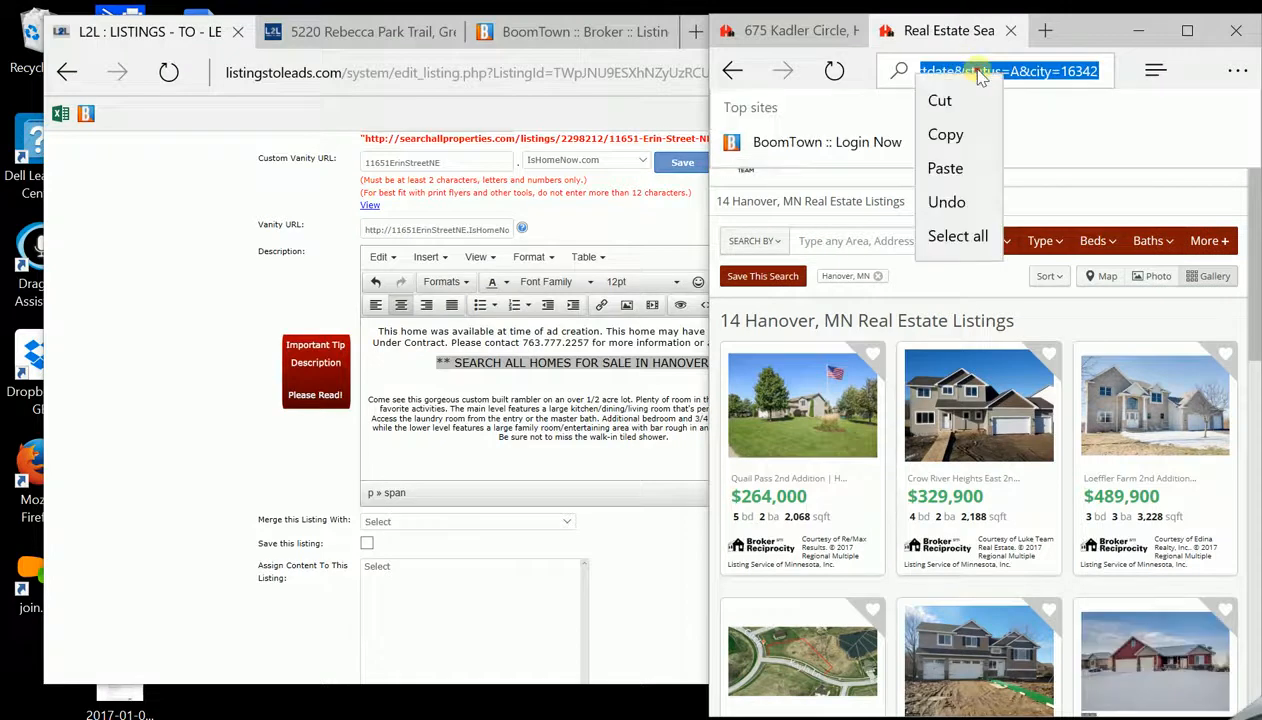
{"action": "left_click", "coordinate": [978, 76]}
{"action": "left_click", "coordinate": [978, 76]}
{"action": "right_click", "coordinate": [980, 76]}
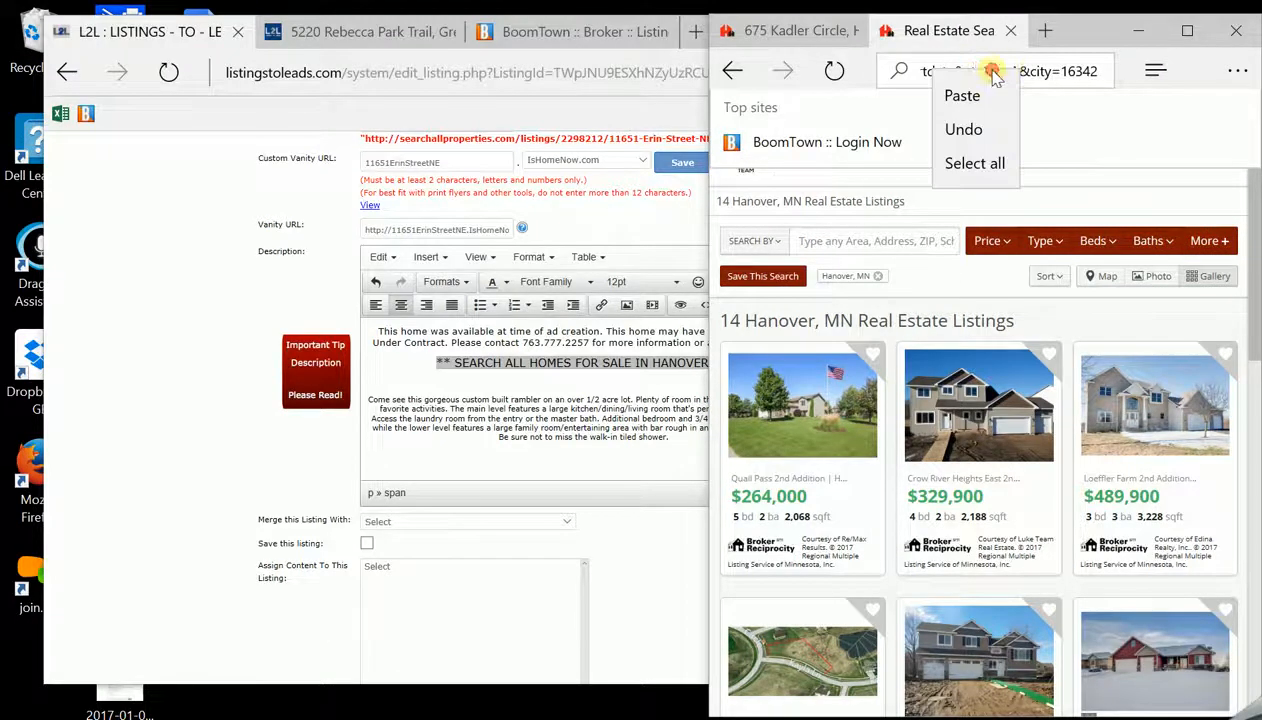
{"action": "double_click", "coordinate": [1062, 76]}
{"action": "left_click", "coordinate": [1060, 76]}
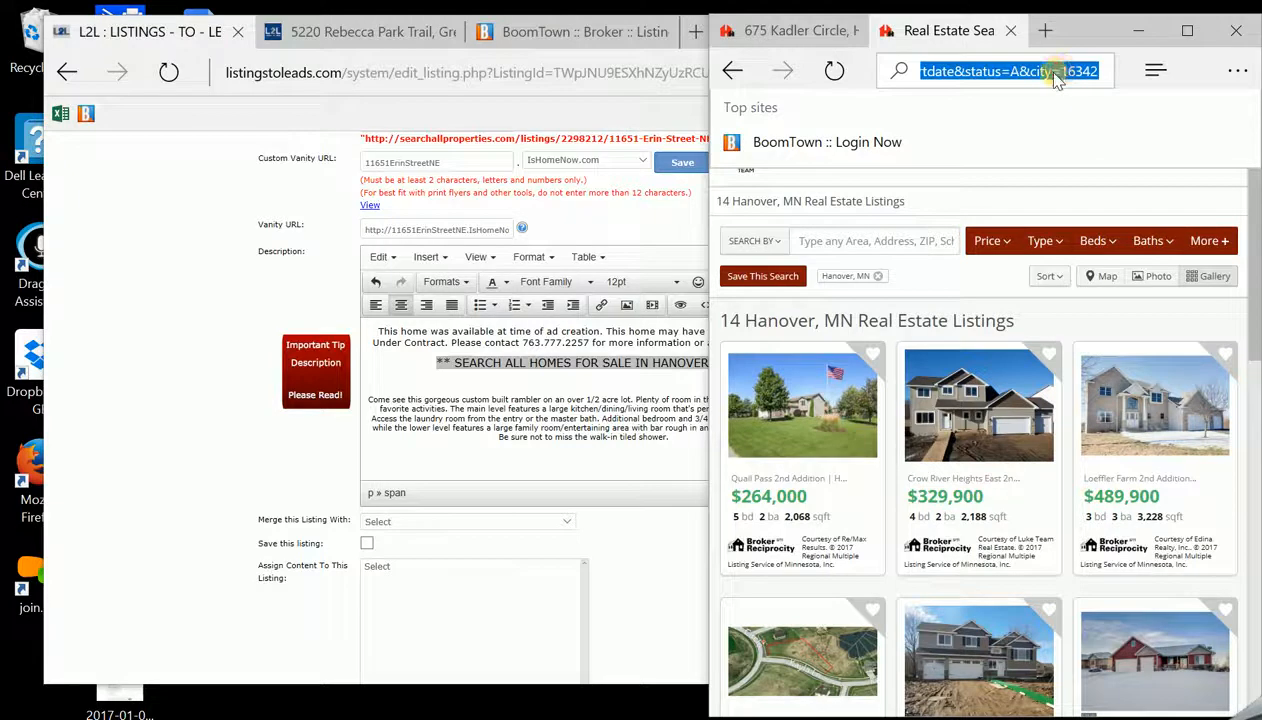
{"action": "right_click", "coordinate": [1054, 77]}
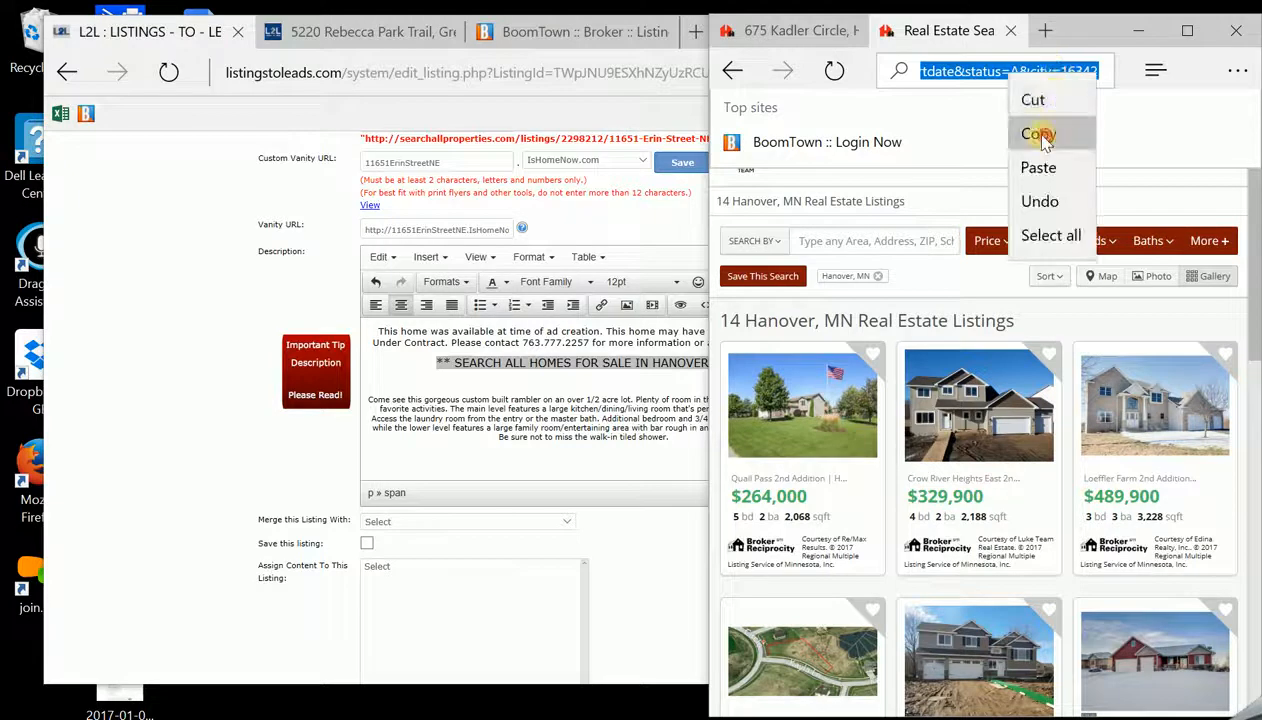
{"action": "left_click", "coordinate": [1042, 134]}
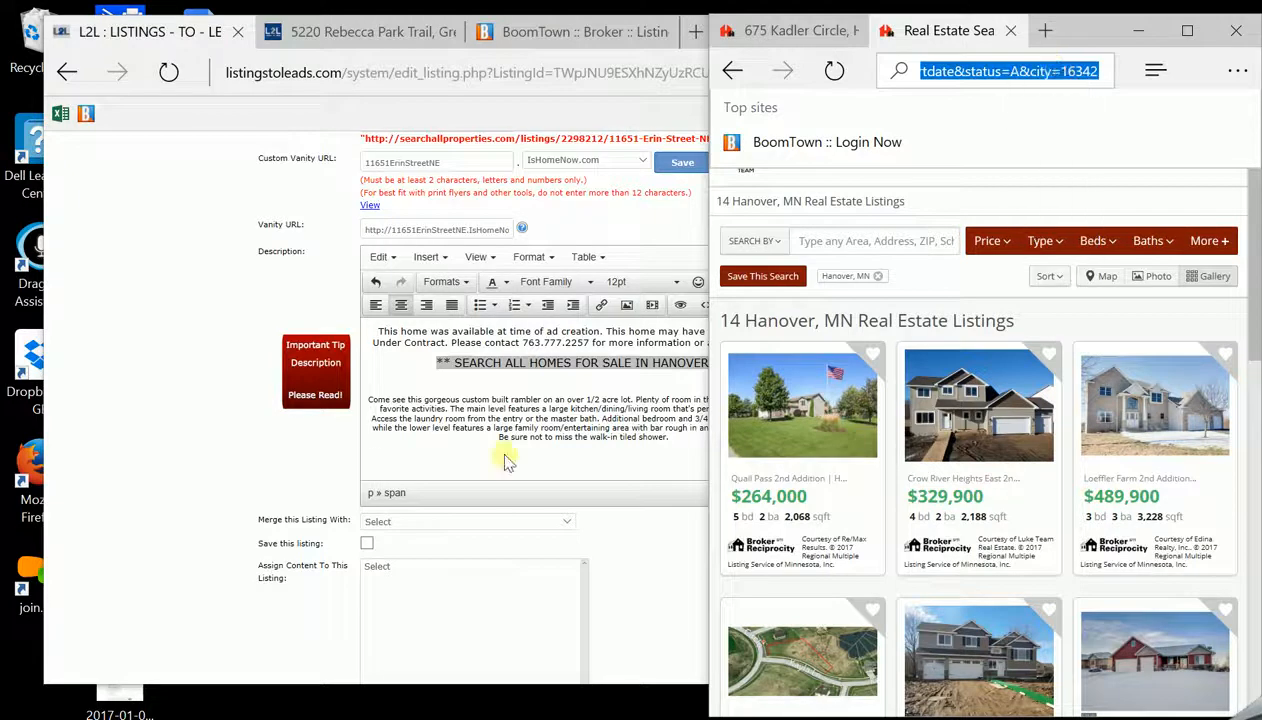
{"action": "left_click", "coordinate": [587, 370]}
Link the SEARCH ALL HOMES FOR SALE IN HANOVER line to the pasted results URL, opening in a new window
{"action": "left_click_drag", "start_coordinate": [437, 363], "coordinate": [735, 365]}
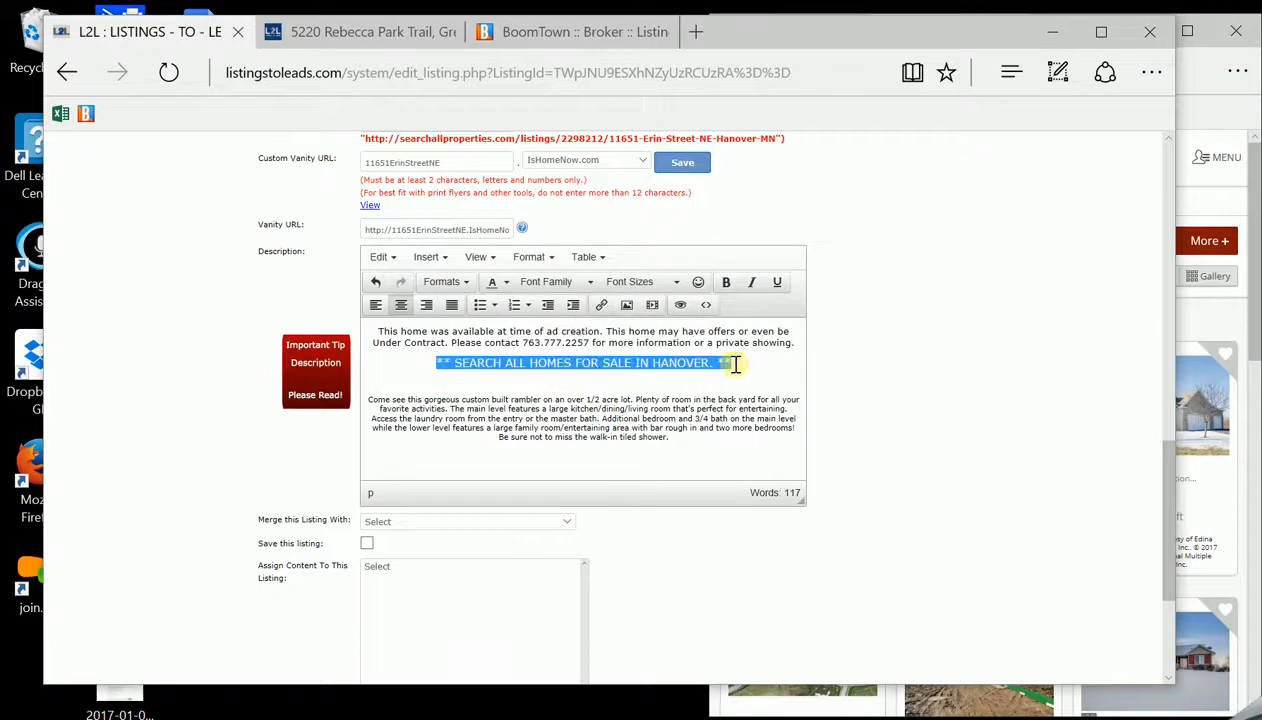
{"action": "left_click", "coordinate": [601, 304]}
{"action": "right_click", "coordinate": [563, 374]}
{"action": "left_click", "coordinate": [604, 433]}
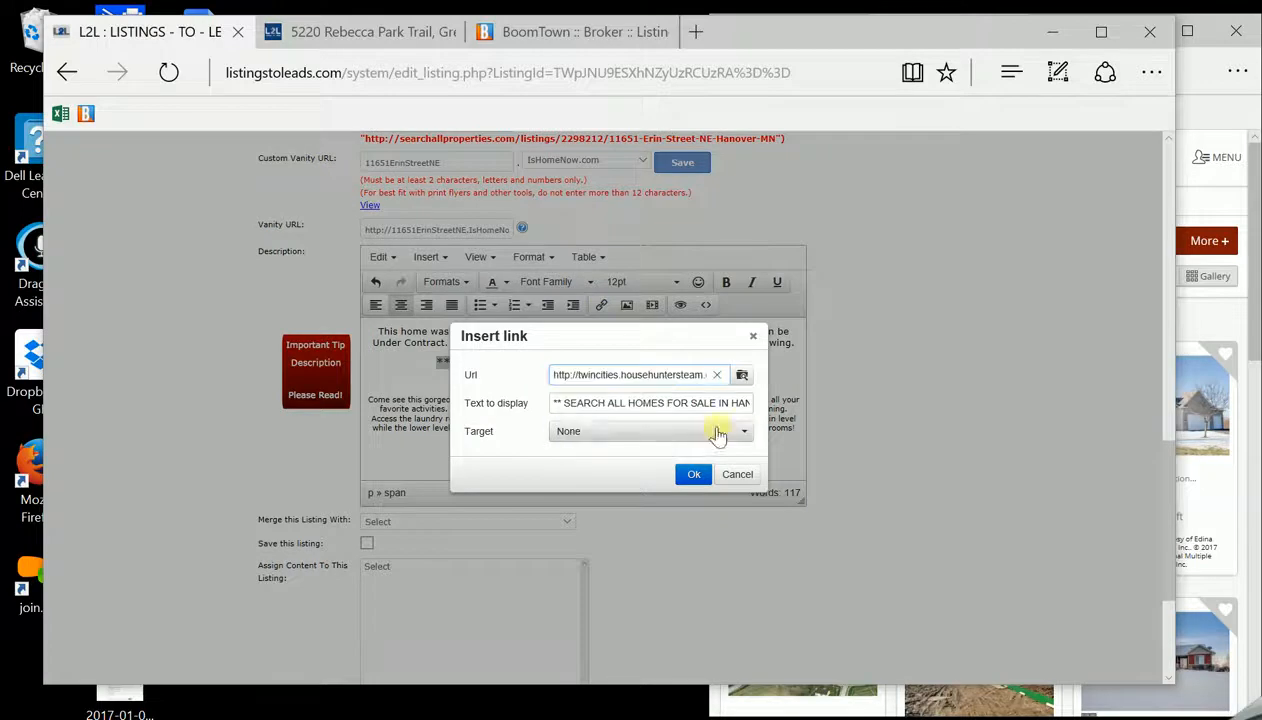
{"action": "left_click", "coordinate": [741, 431]}
{"action": "left_click", "coordinate": [617, 478]}
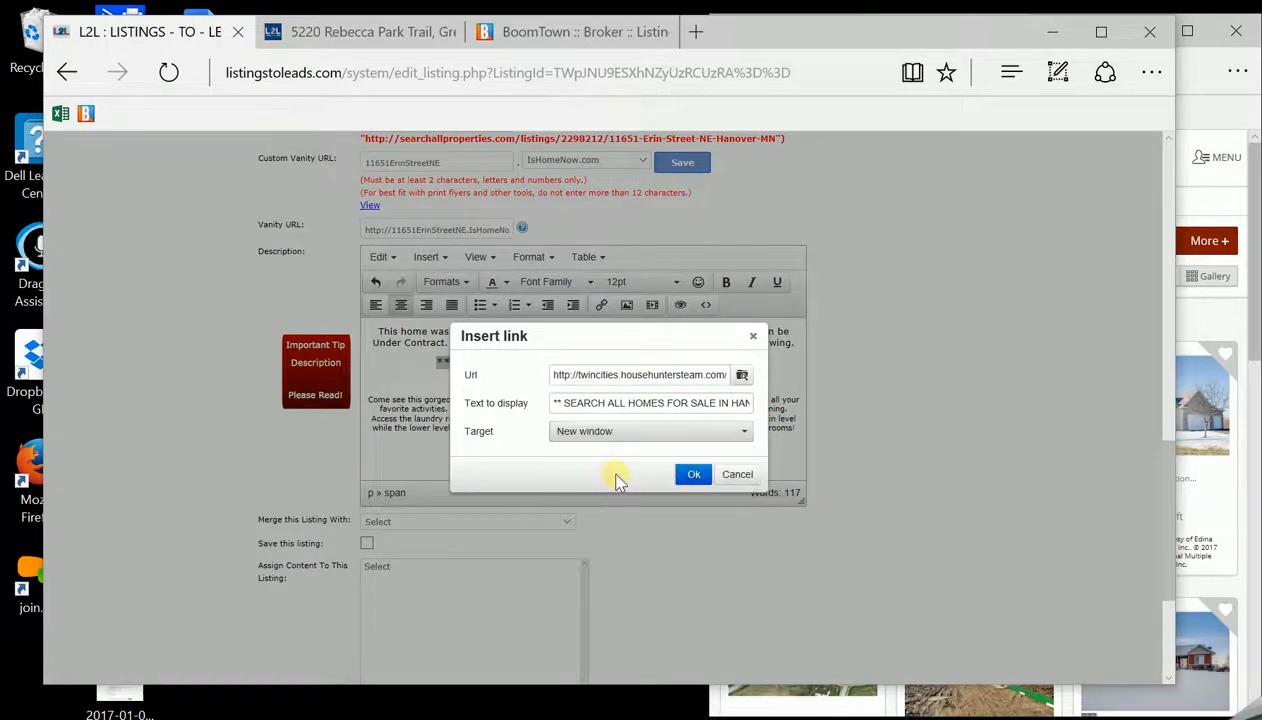
{"action": "left_click", "coordinate": [692, 476]}
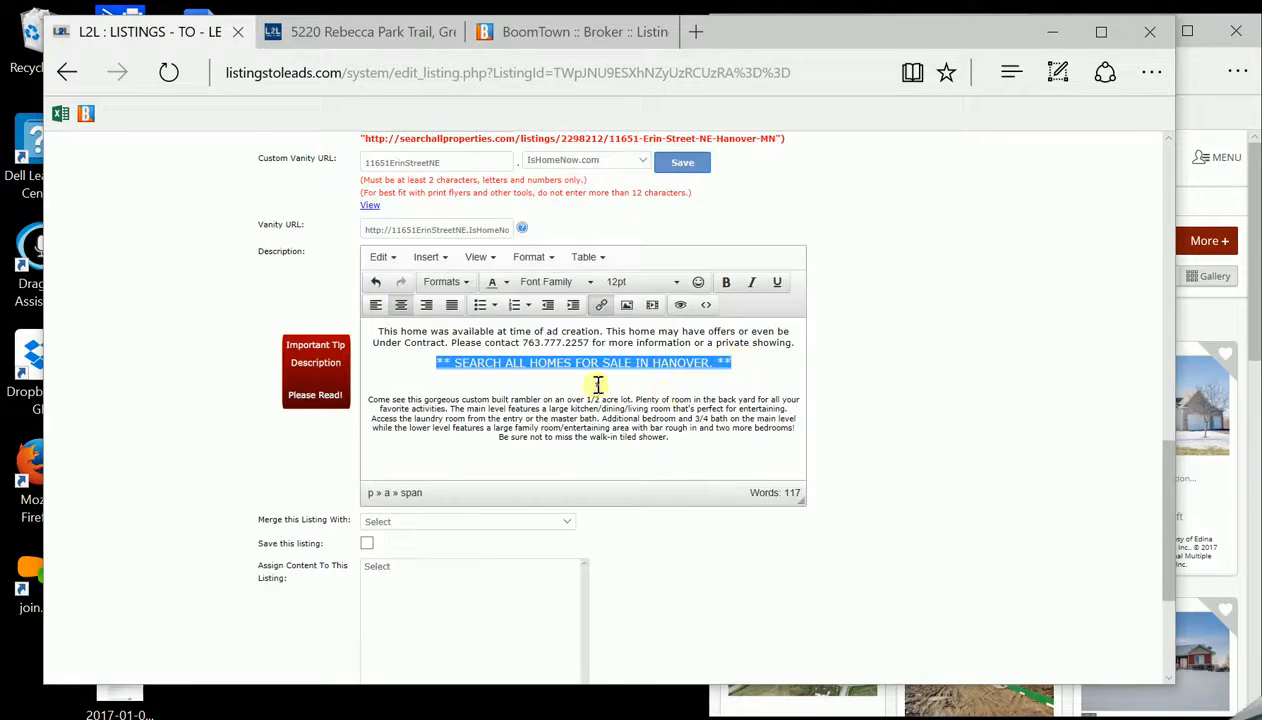
{"action": "left_click", "coordinate": [597, 385]}
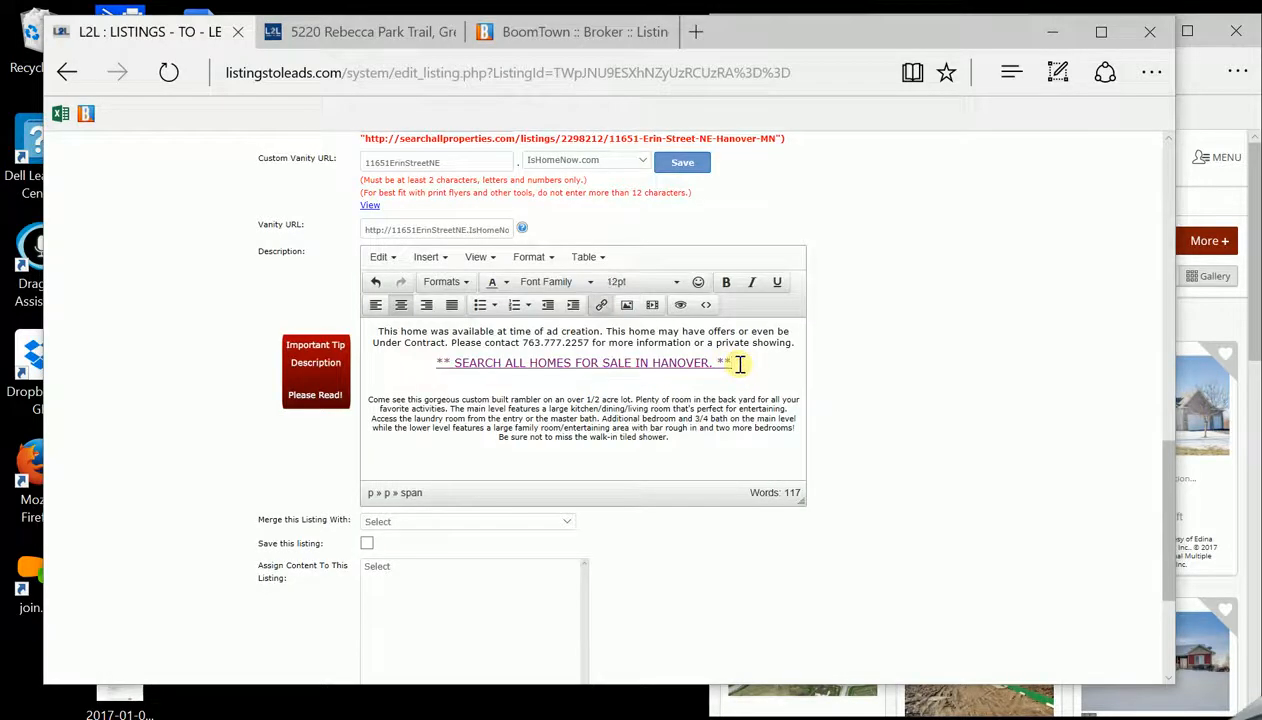
Add blank lines below the Hanover link after glancing at the Rebecca Park Trail example page
{"action": "key", "text": "Return"}
{"action": "key", "text": "Return"}
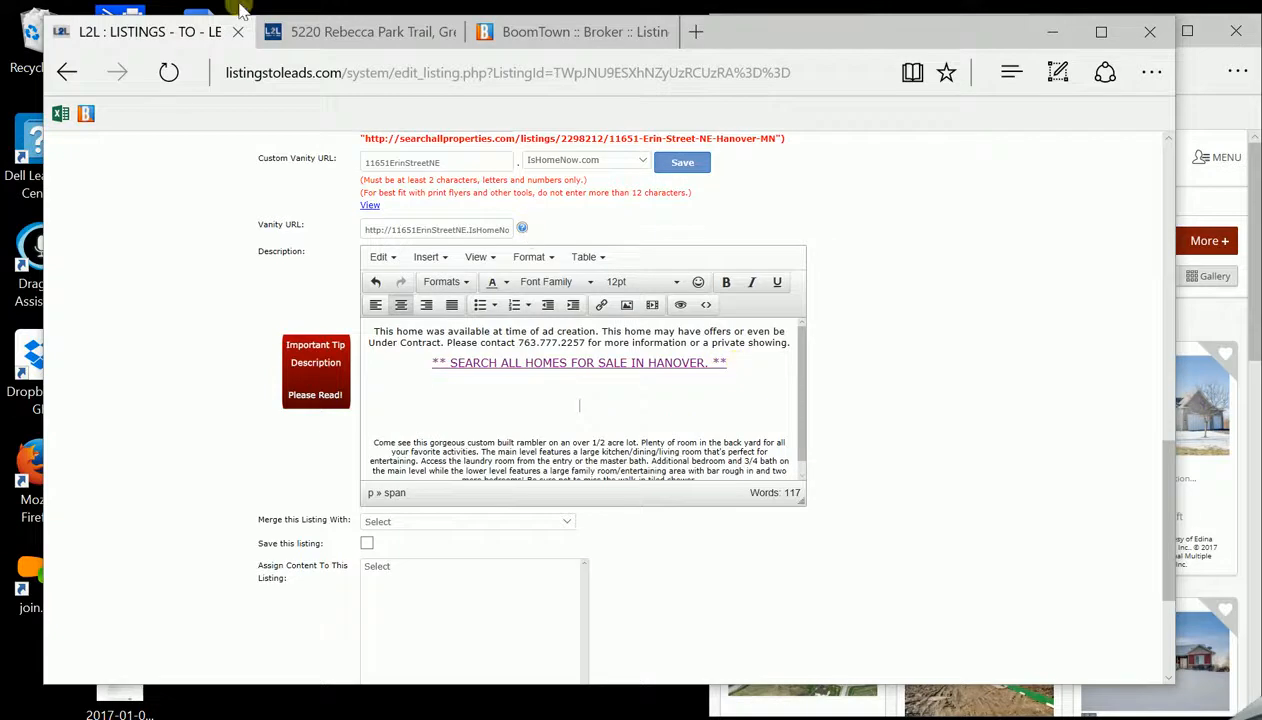
{"action": "left_click", "coordinate": [330, 32]}
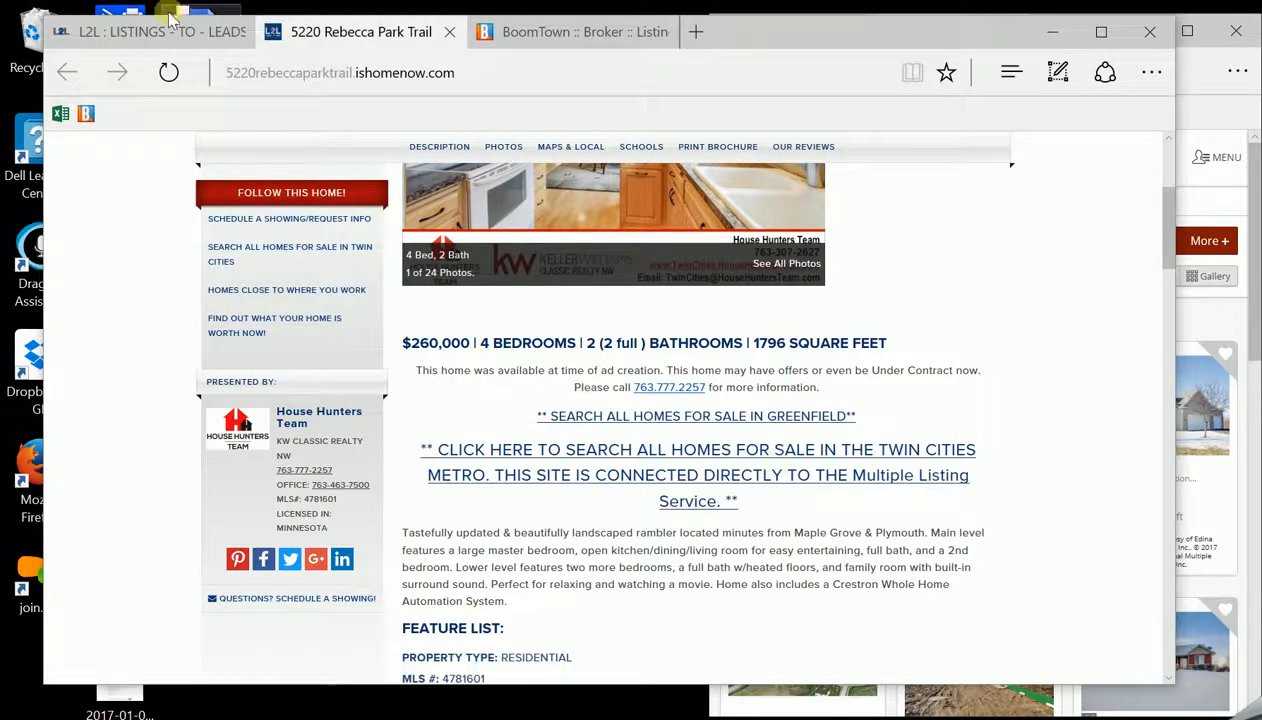
{"action": "mouse_move", "coordinate": [160, 32]}
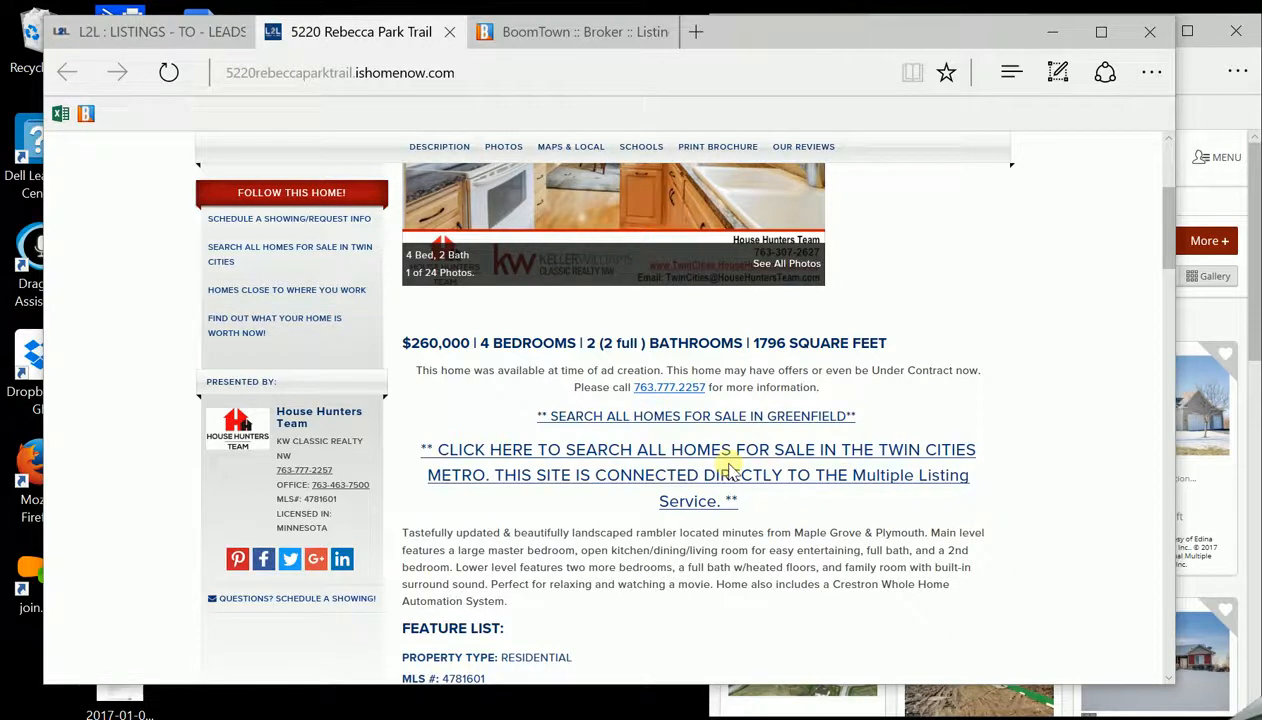
{"action": "left_click", "coordinate": [167, 30]}
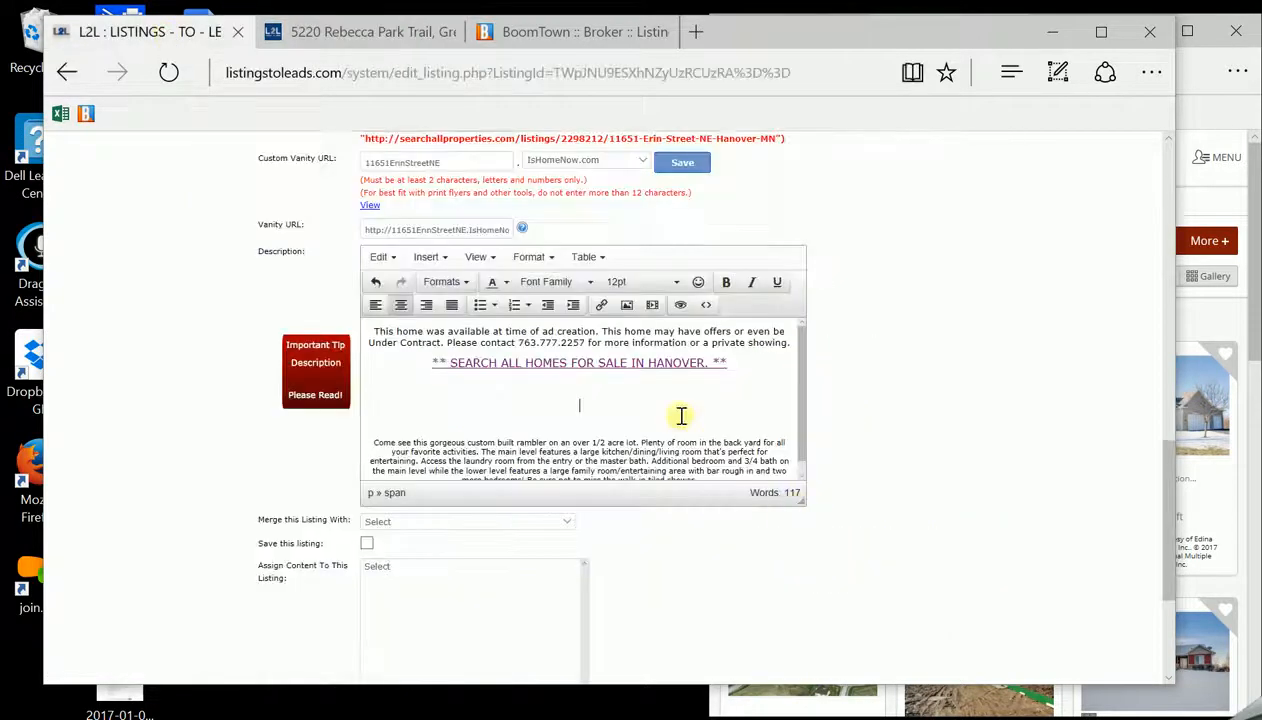
Type the paragraph 'CLICK HERE TO SEARCH ALL HOMES FOR SALE … THE TWIN CITIES … MULTIPLE LISTING SERVICE.'
{"action": "type", "text": "CLIC"}
{"action": "right_click", "coordinate": [681, 415]}
{"action": "type", "text": "K HERE TO SEAR"}
{"action": "type", "text": "CH ALL HOMES F"}
{"action": "type", "text": "OR SALE"}
{"action": "type", "text": "THE T"}
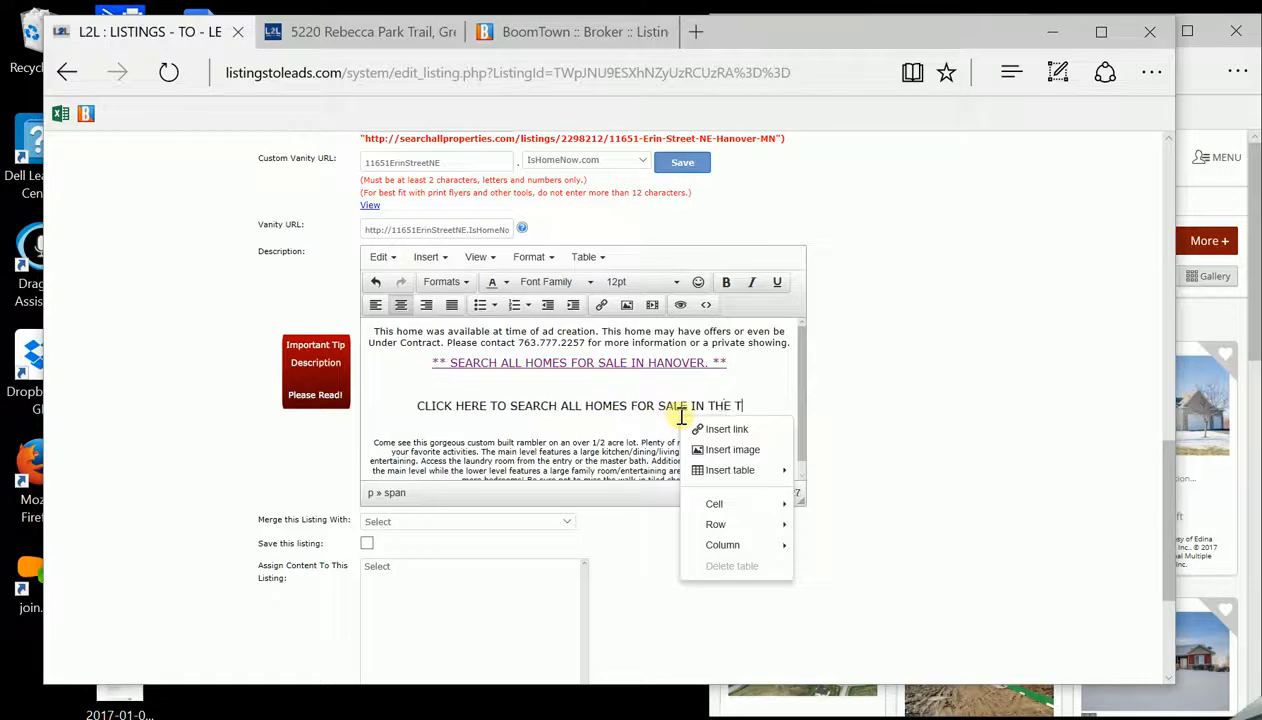
{"action": "type", "text": "WIN CITIES AND SURR"}
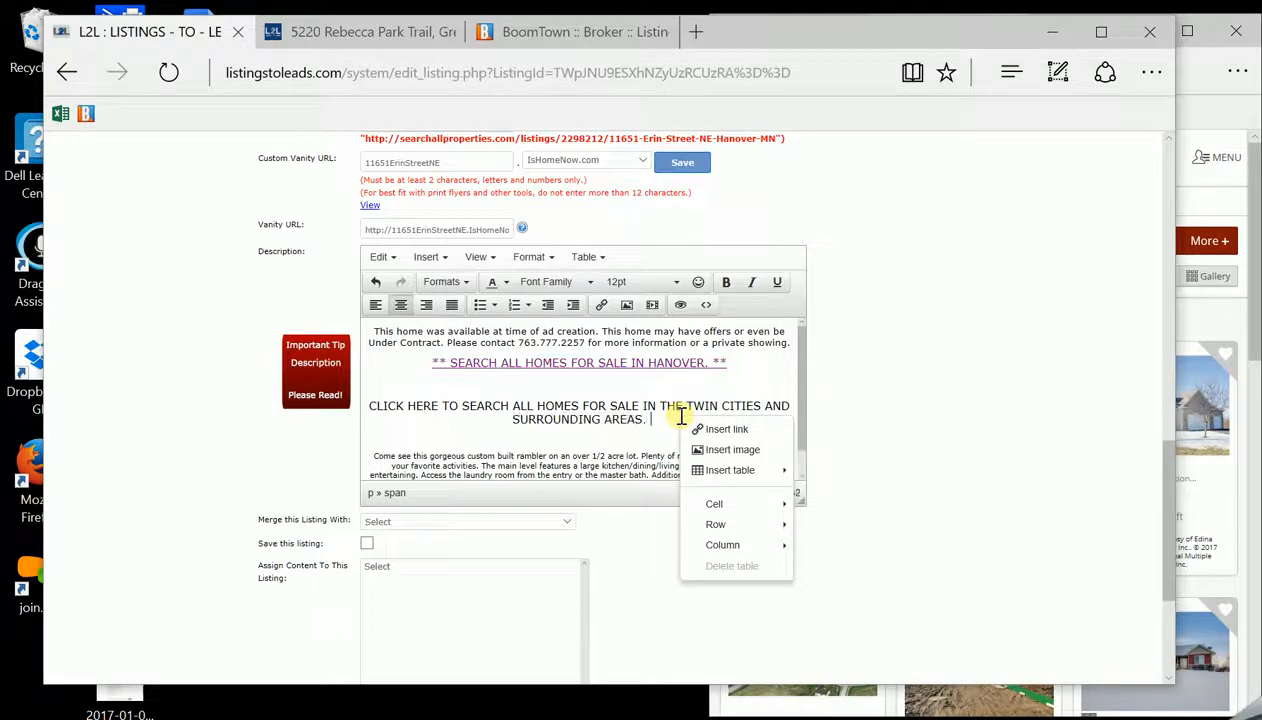
{"action": "type", "text": "OUNDING AREAS. THIS SITE IS CO"}
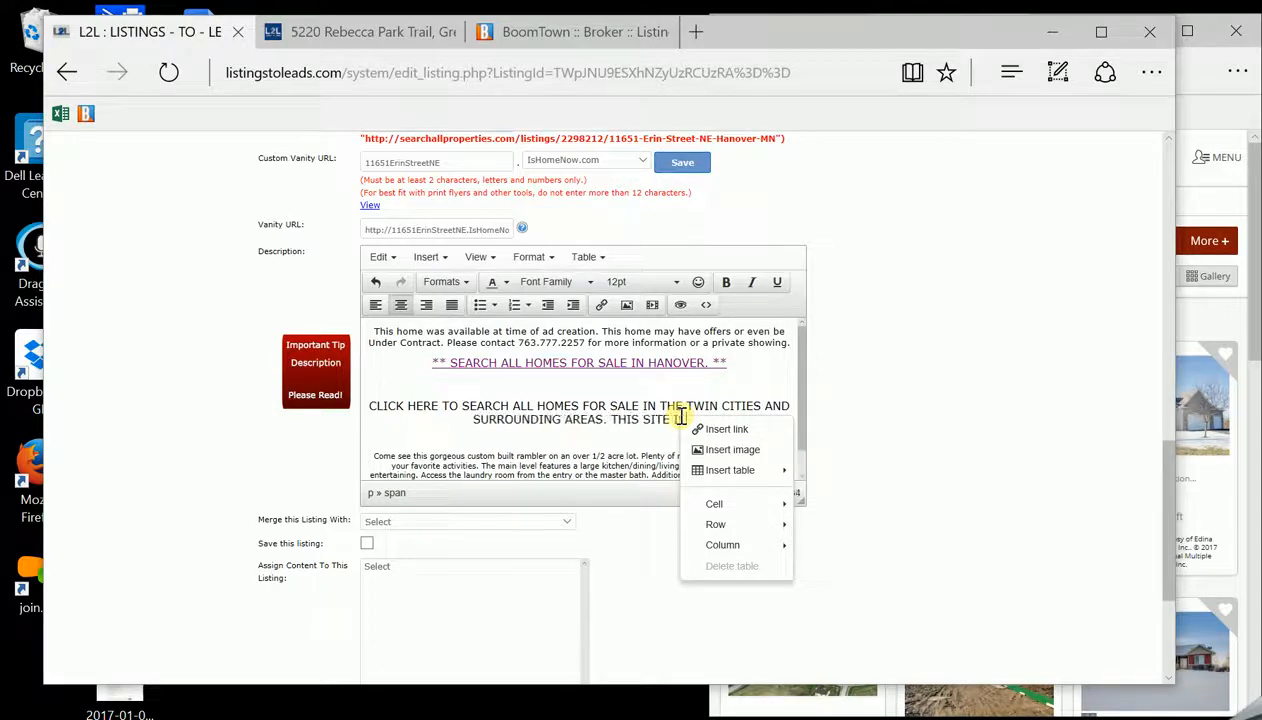
{"action": "type", "text": "NNE"}
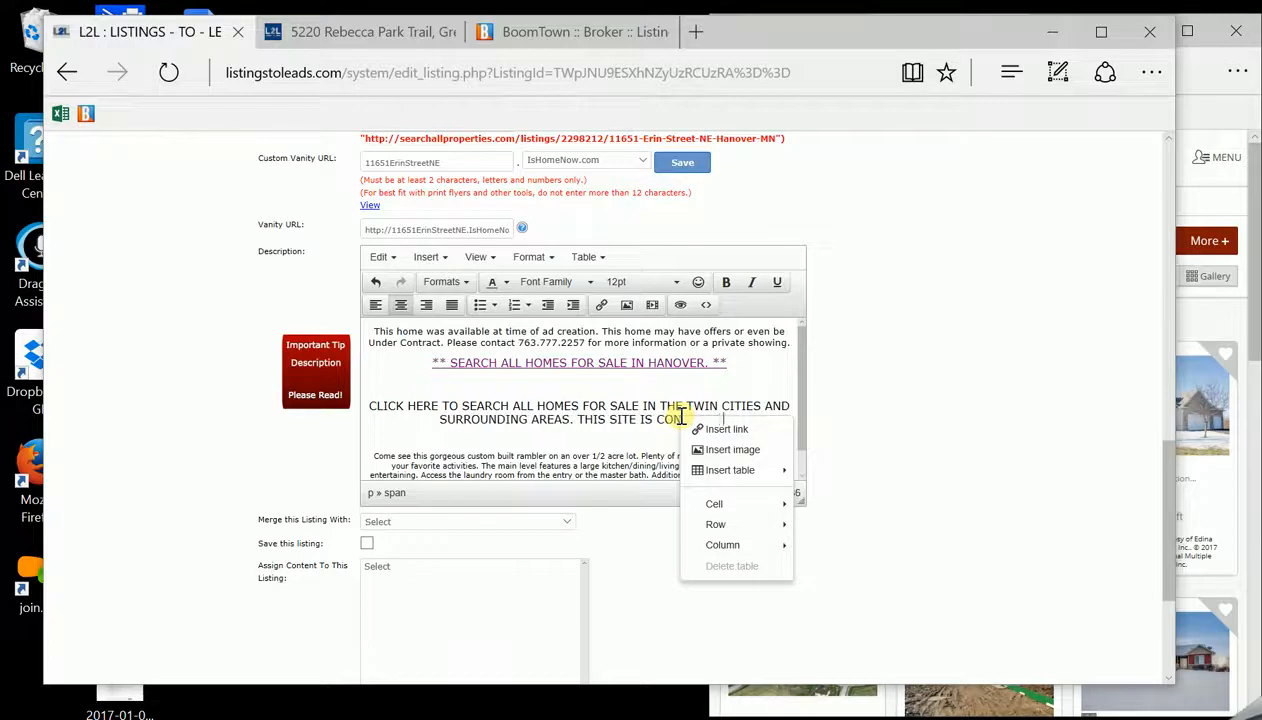
{"action": "type", "text": "CTE DIRECTLY TO THE M"}
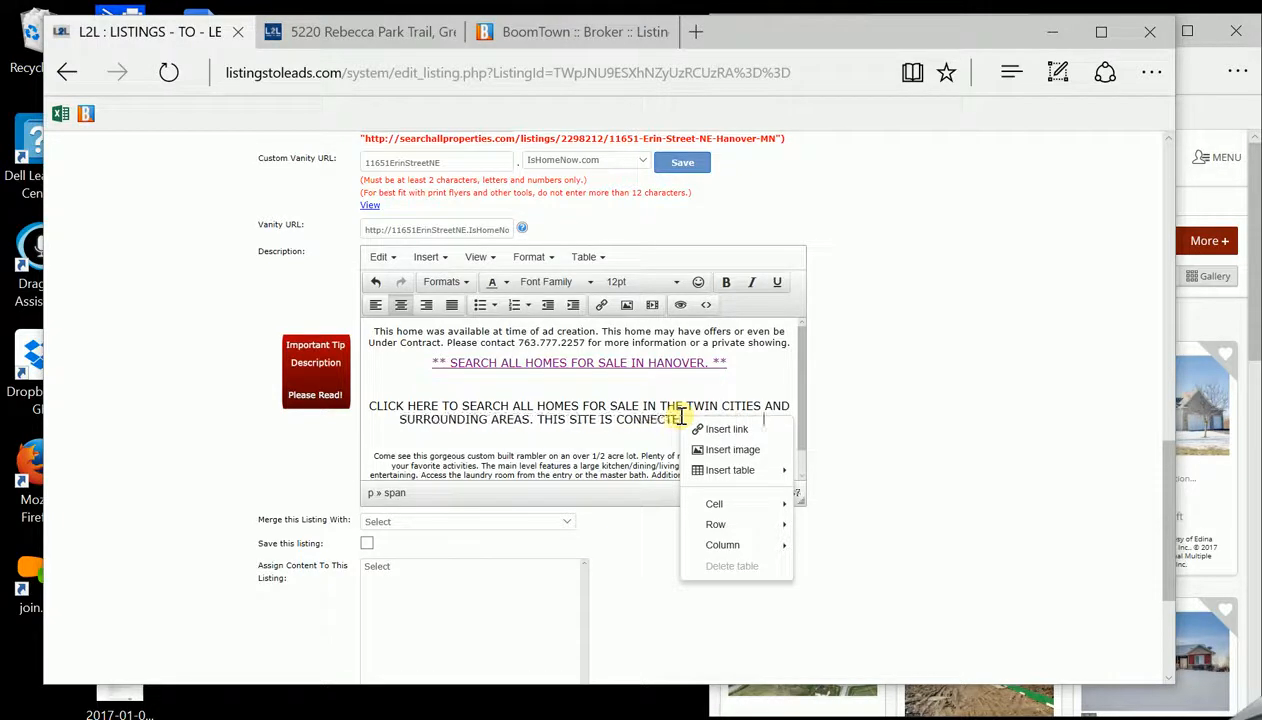
{"action": "type", "text": "ULTIPL"}
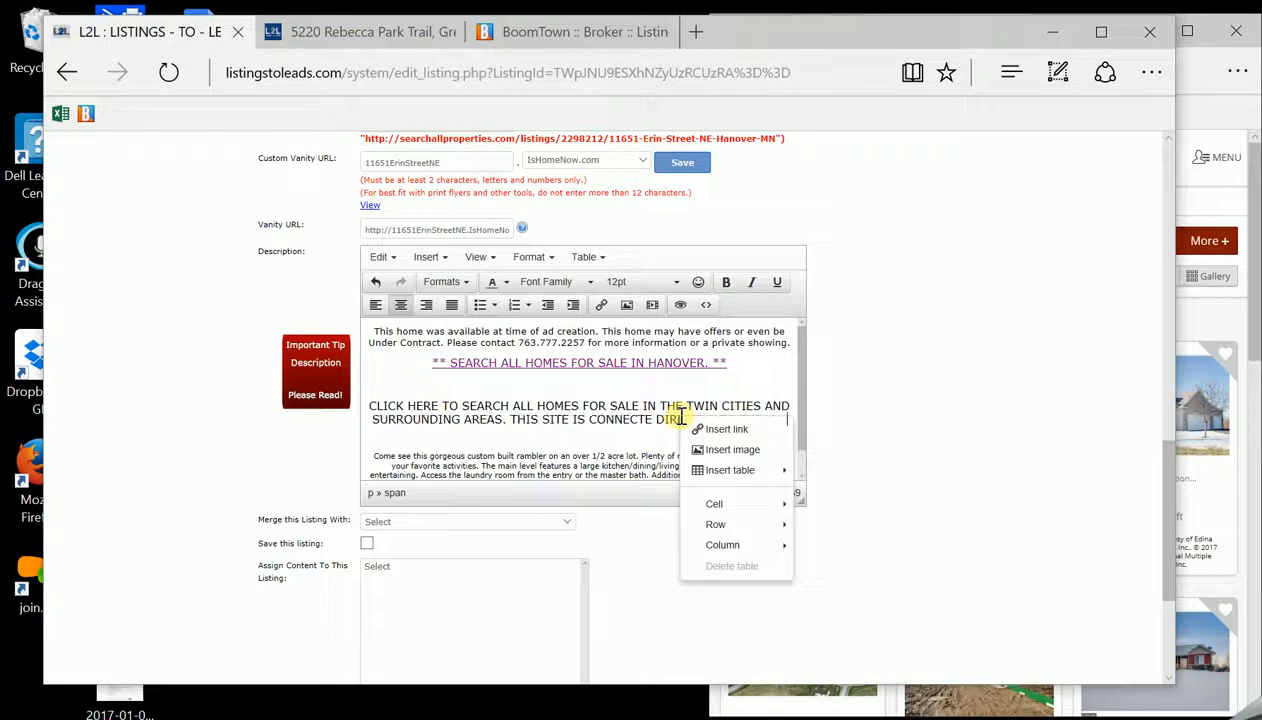
{"action": "type", "text": "E LISTING SEr"}
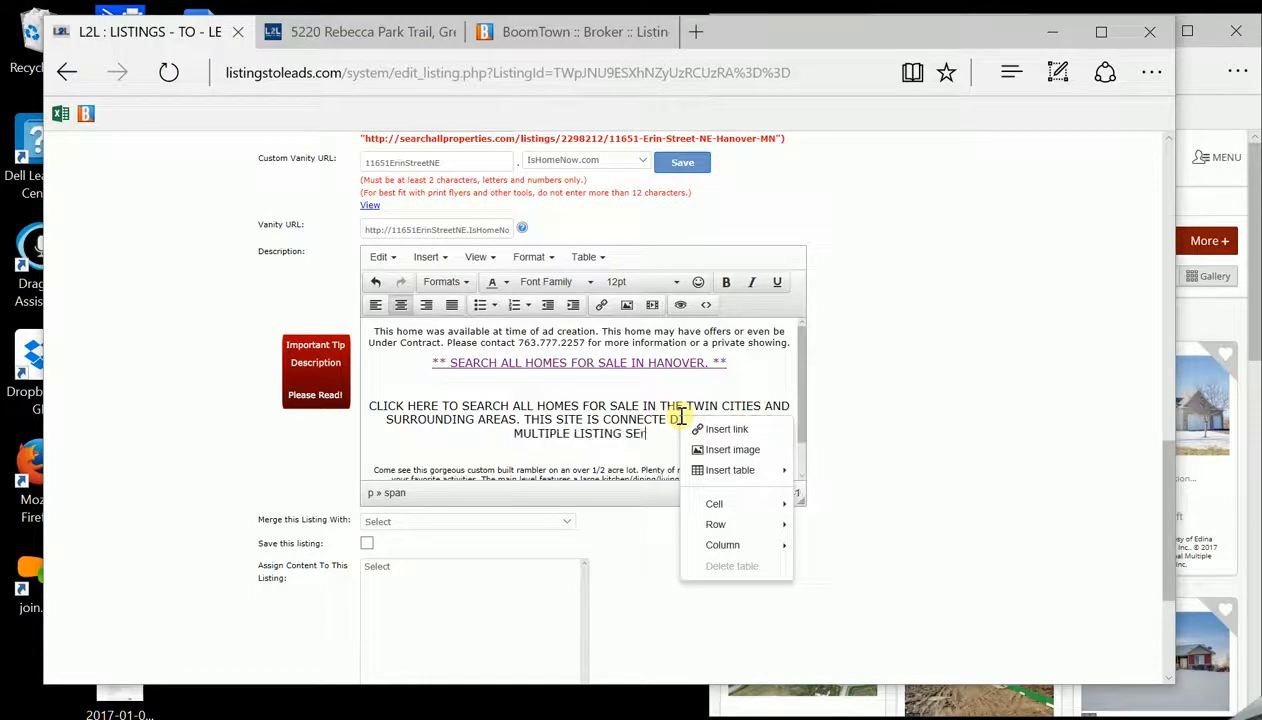
{"action": "key", "text": "BackSpace"}
{"action": "type", "text": "RVICE"}
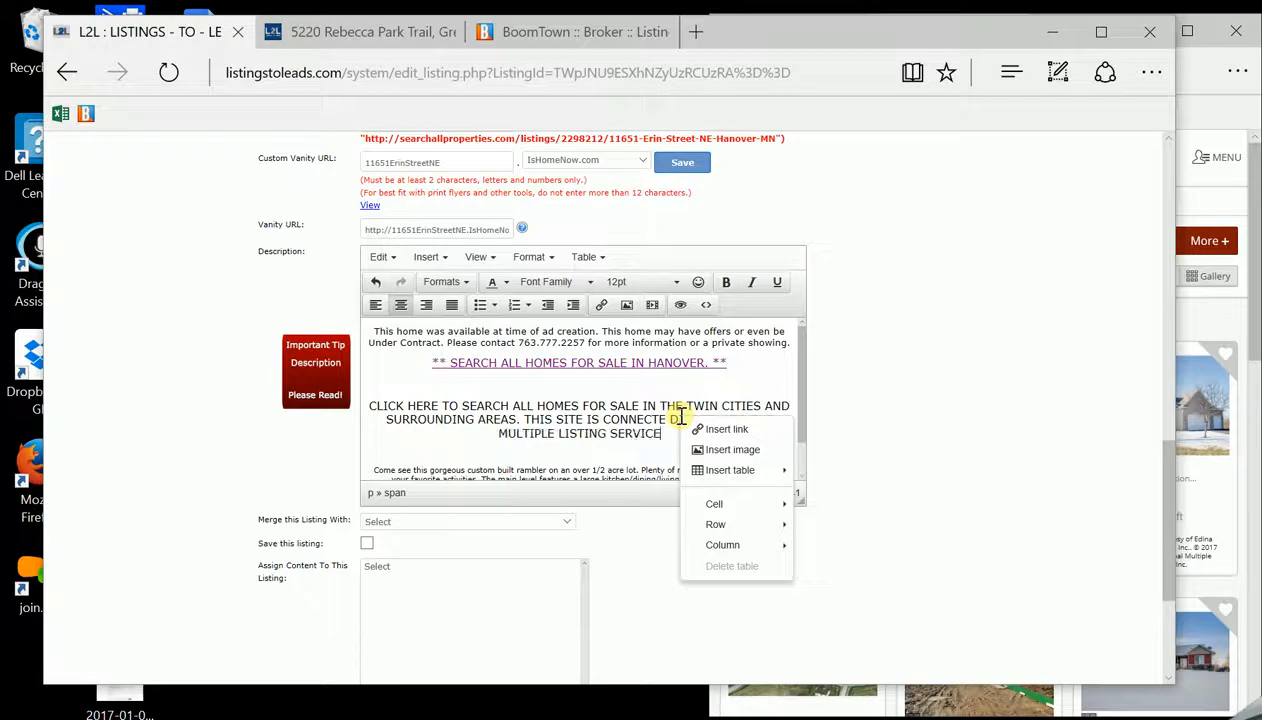
{"action": "type", "text": "."}
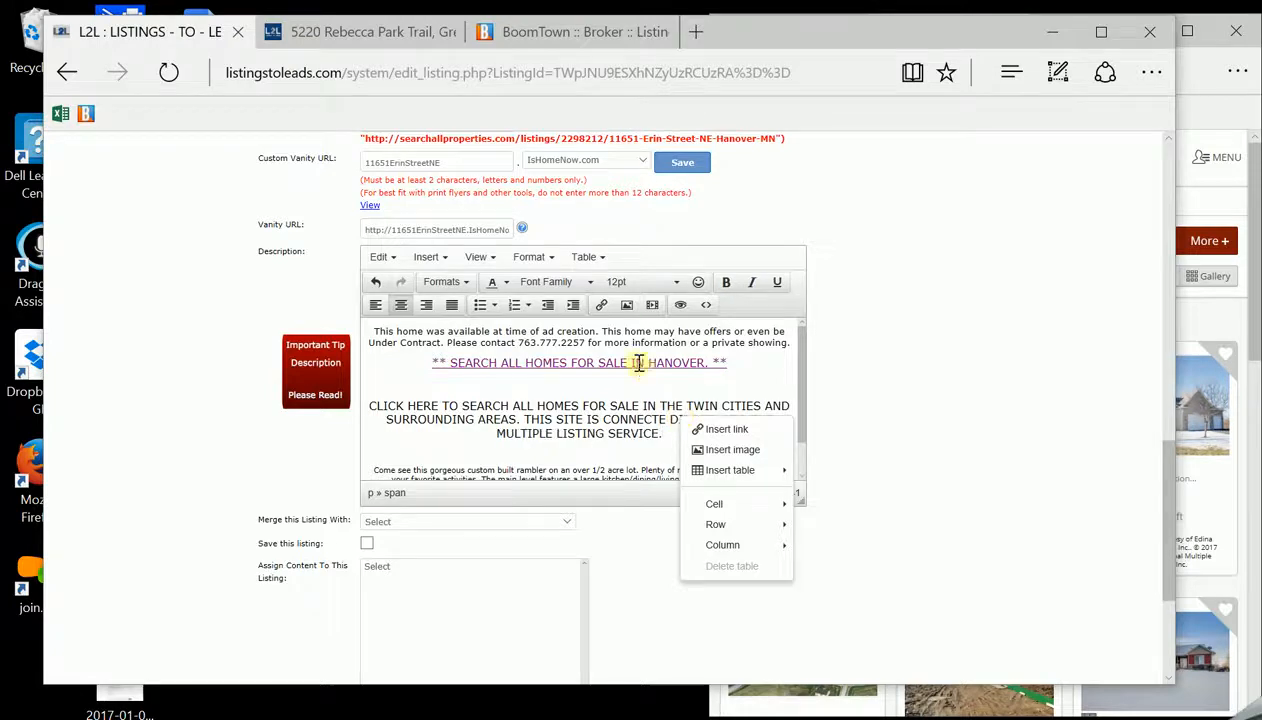
Add ** markers around the Twin Cities paragraph, review the formatting menus, and select the paragraph
{"action": "left_click", "coordinate": [370, 405]}
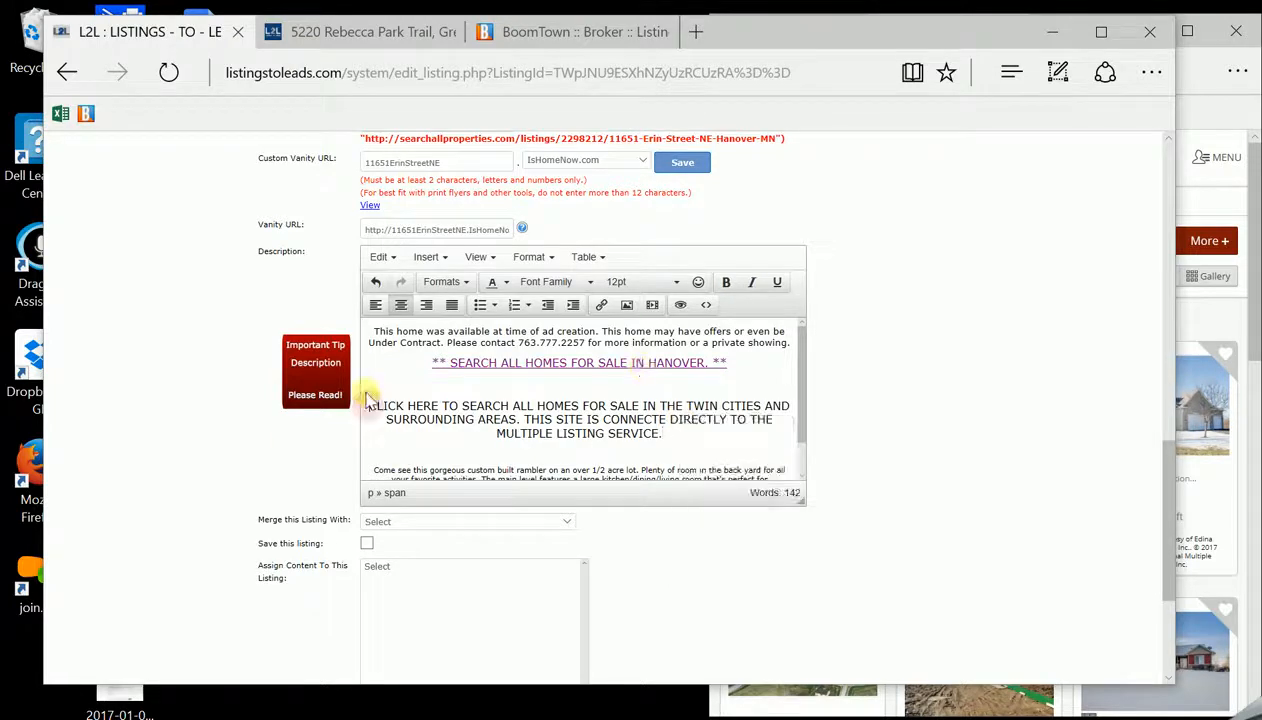
{"action": "type", "text": "**"}
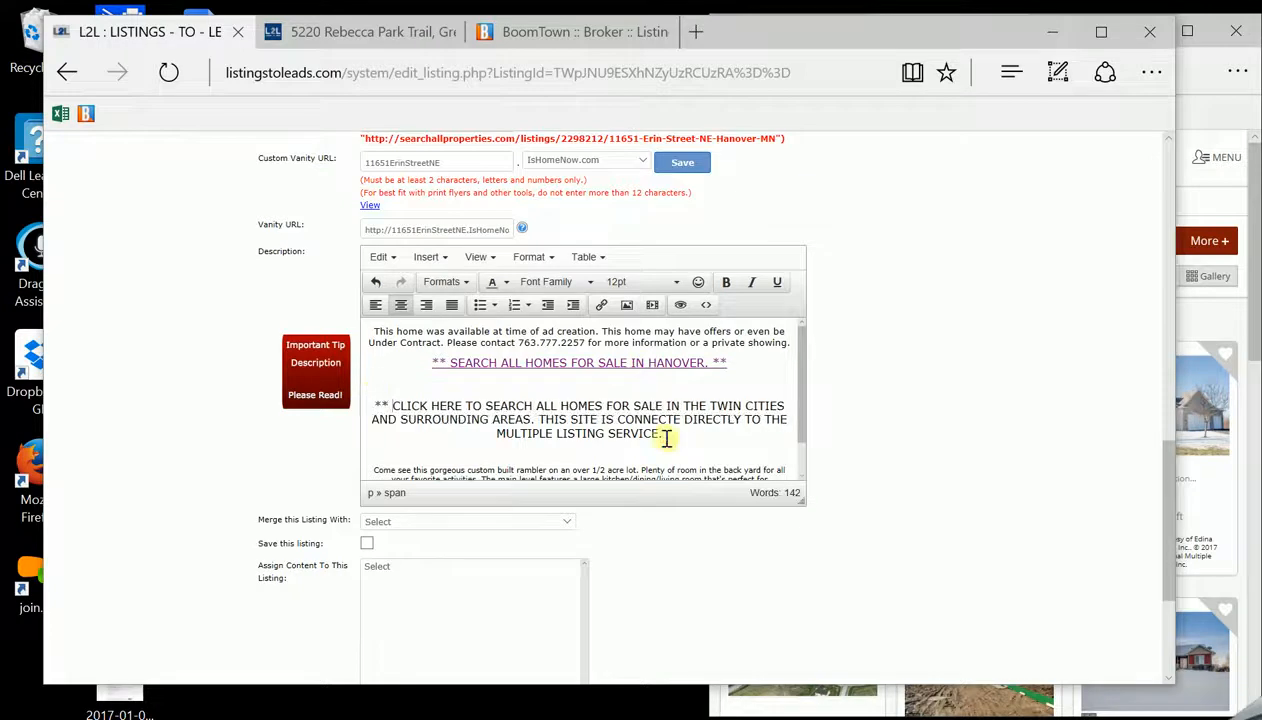
{"action": "type", "text": "  **"}
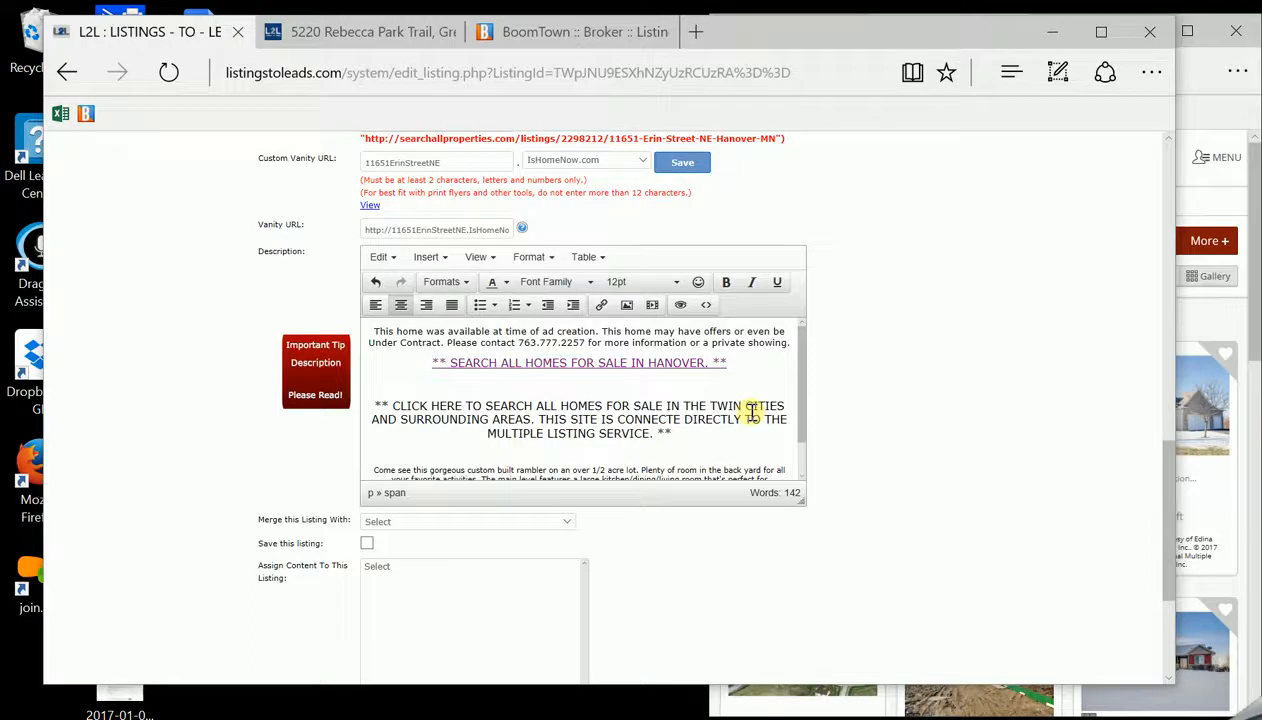
{"action": "left_click", "coordinate": [388, 259]}
{"action": "left_click", "coordinate": [446, 259]}
{"action": "left_click", "coordinate": [479, 259]}
{"action": "left_click", "coordinate": [516, 259]}
{"action": "left_click", "coordinate": [543, 262]}
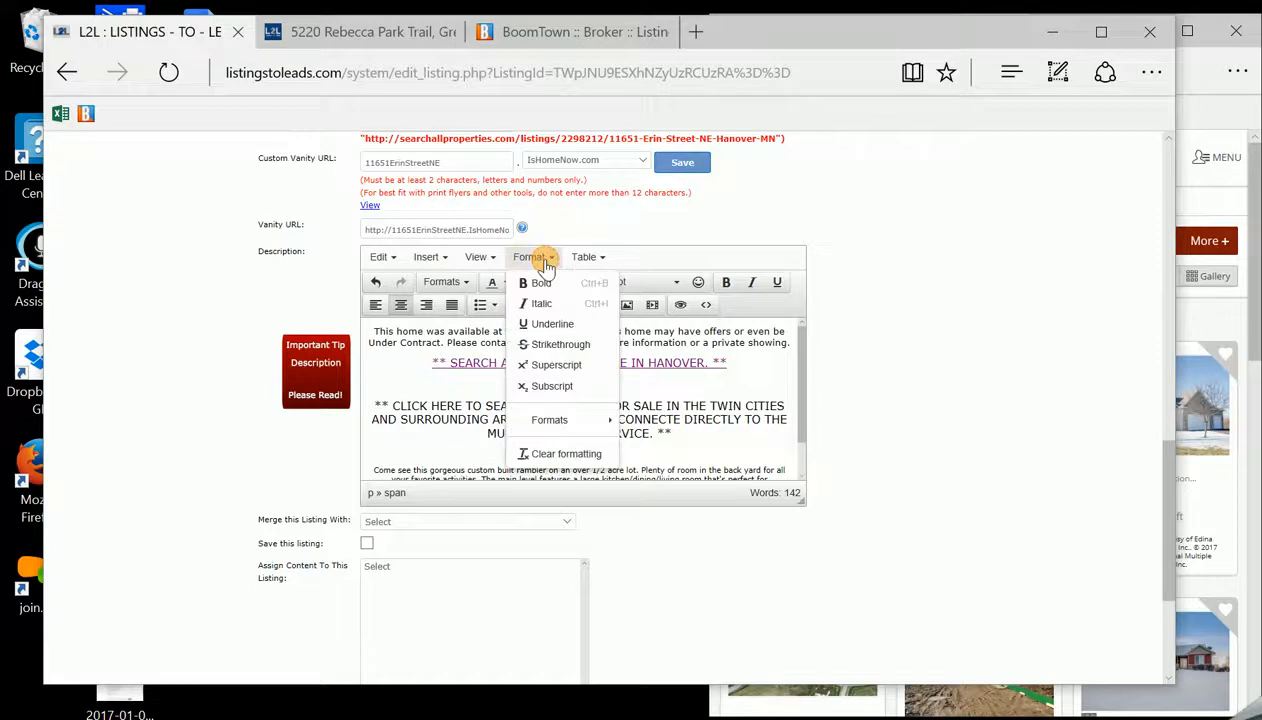
{"action": "left_click", "coordinate": [720, 434]}
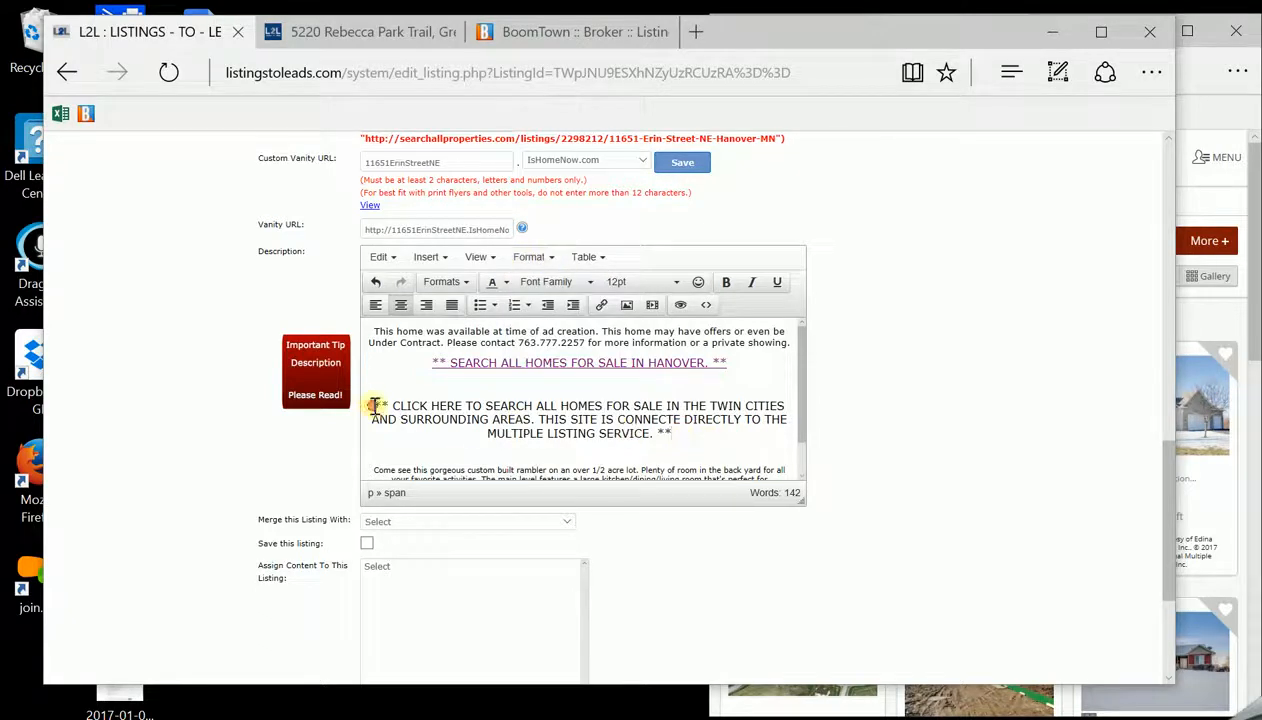
{"action": "left_click_drag", "start_coordinate": [376, 405], "coordinate": [672, 433]}
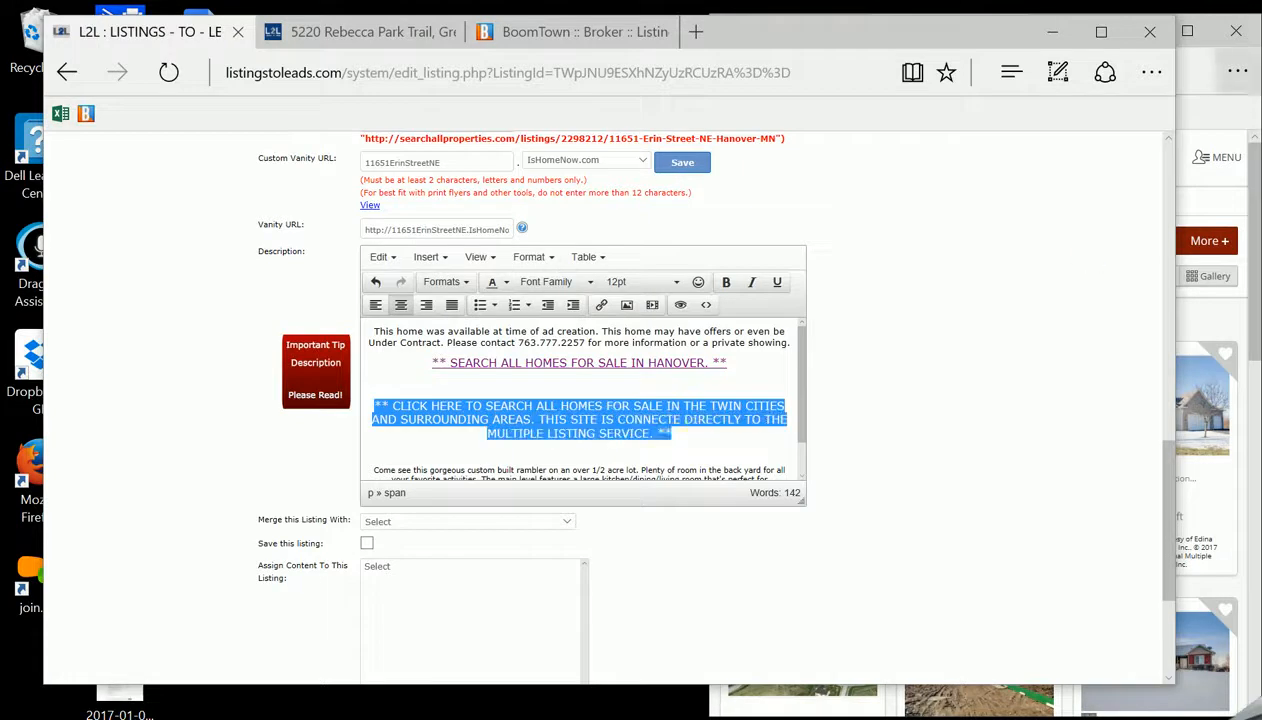
{"action": "left_click", "coordinate": [1193, 125]}
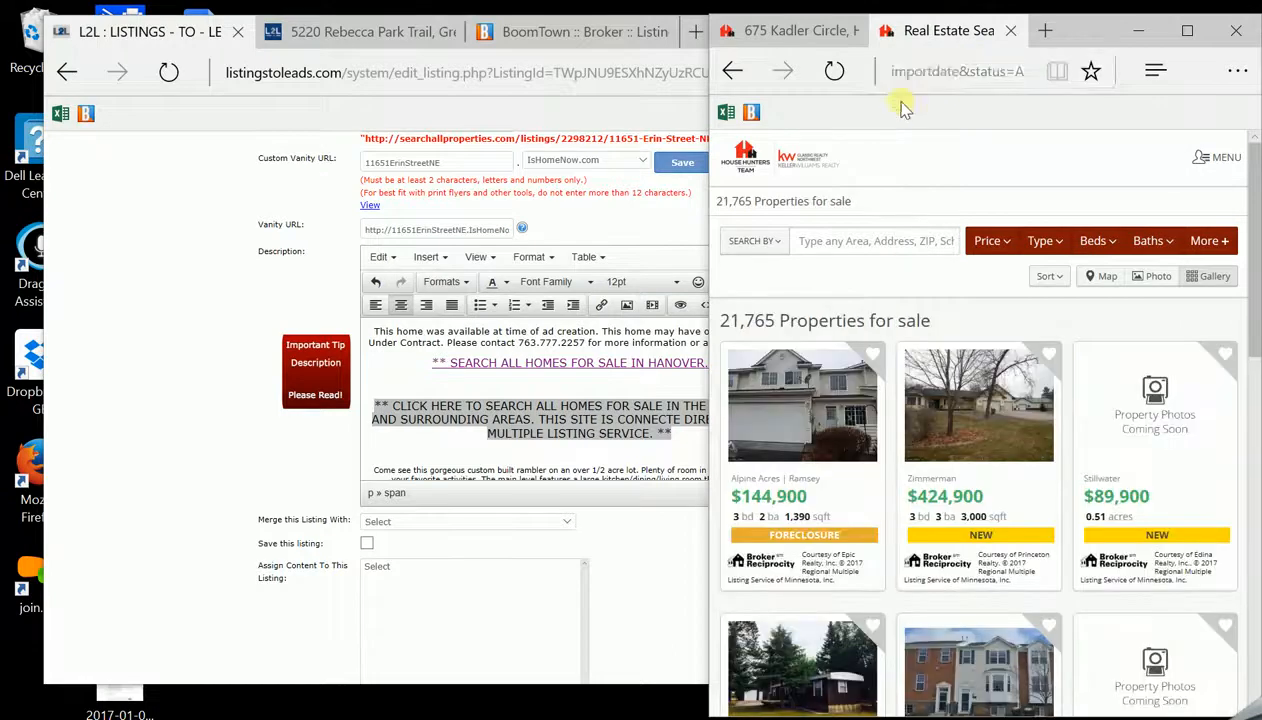
Widen the House Hunters results window and read through its results-gallery web address
{"action": "left_click", "coordinate": [918, 70]}
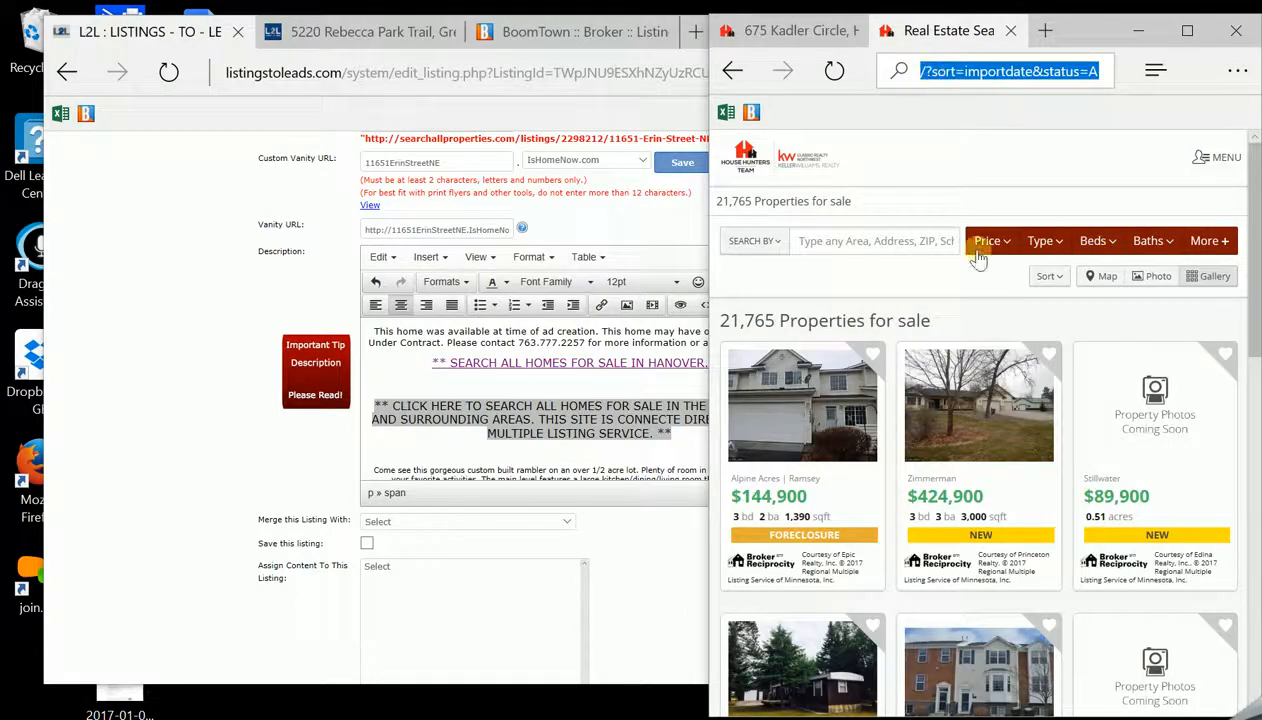
{"action": "left_click_drag", "start_coordinate": [707, 256], "coordinate": [598, 281]}
{"action": "left_click", "coordinate": [963, 118]}
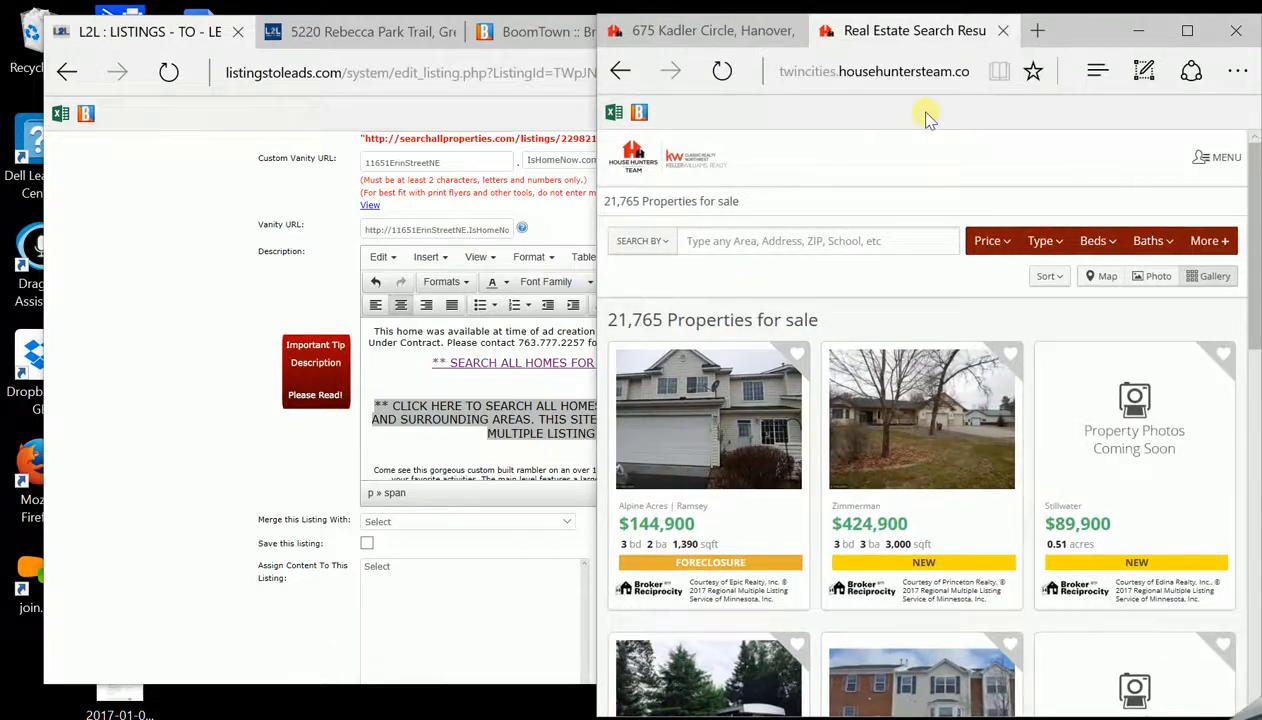
{"action": "left_click", "coordinate": [878, 71]}
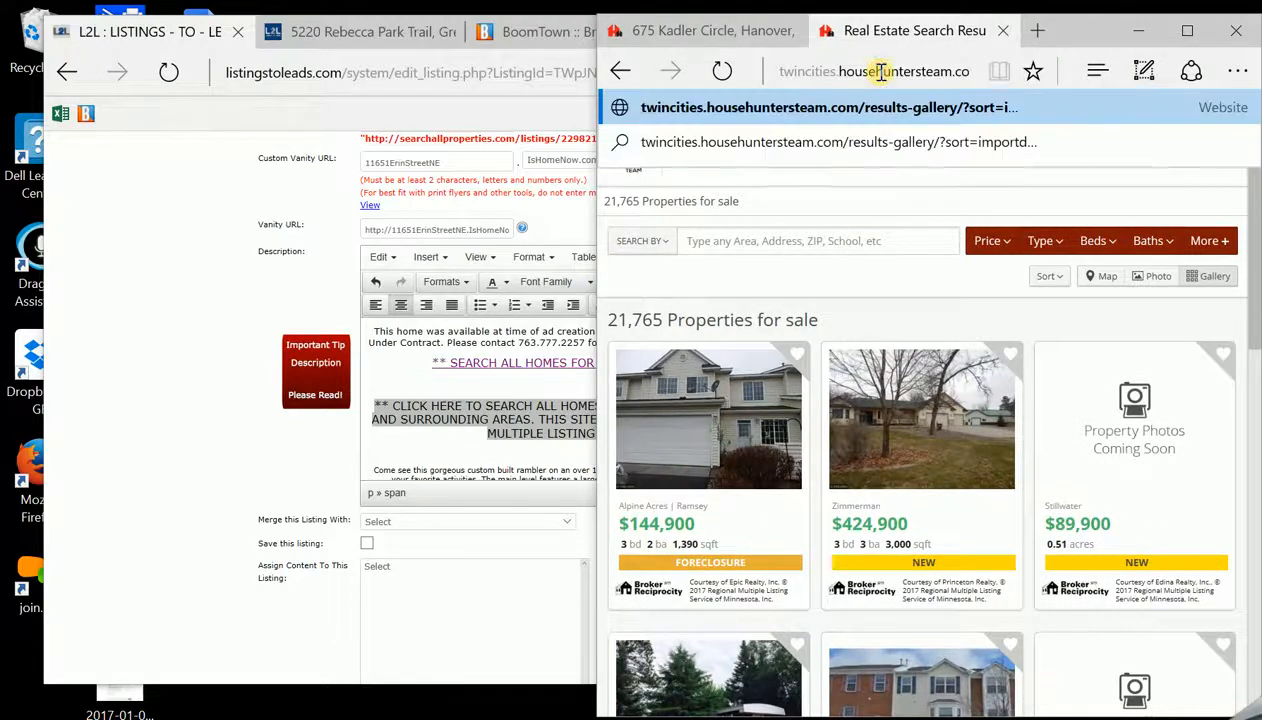
{"action": "right_click", "coordinate": [881, 76]}
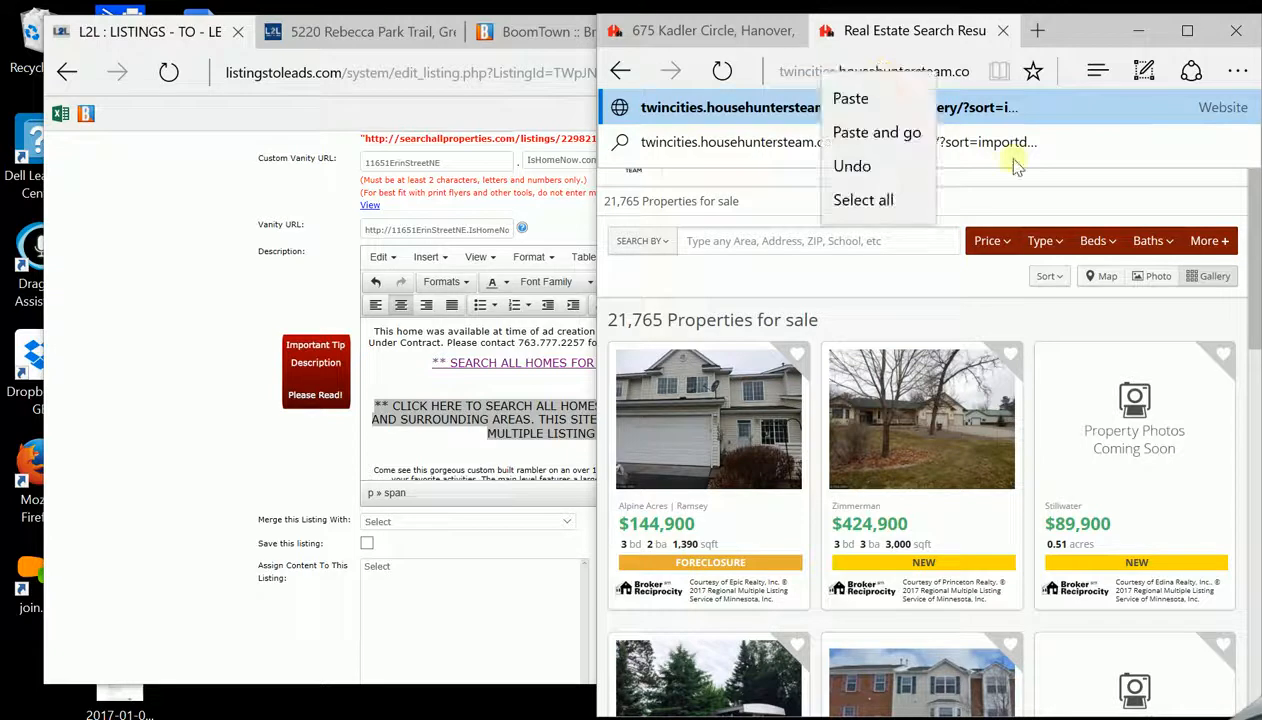
{"action": "left_click", "coordinate": [958, 72]}
{"action": "left_click", "coordinate": [958, 72]}
{"action": "left_click", "coordinate": [958, 72]}
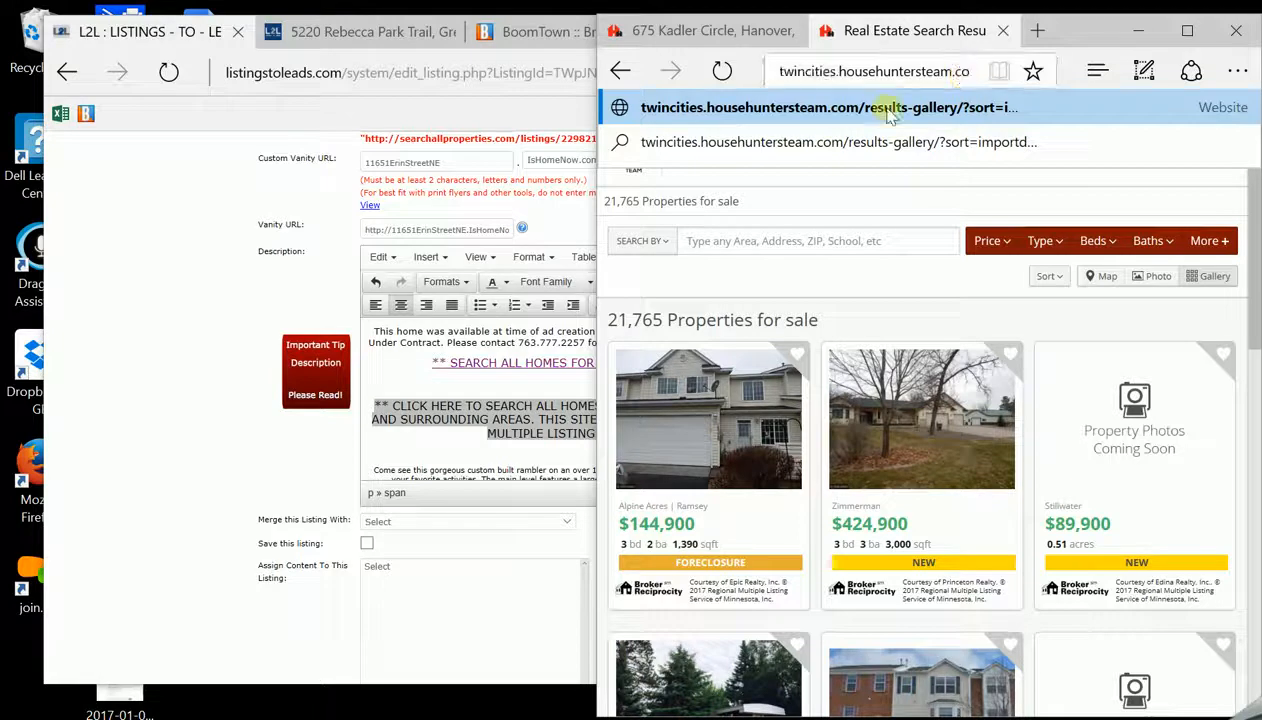
{"action": "double_click", "coordinate": [841, 71]}
{"action": "left_click", "coordinate": [841, 71]}
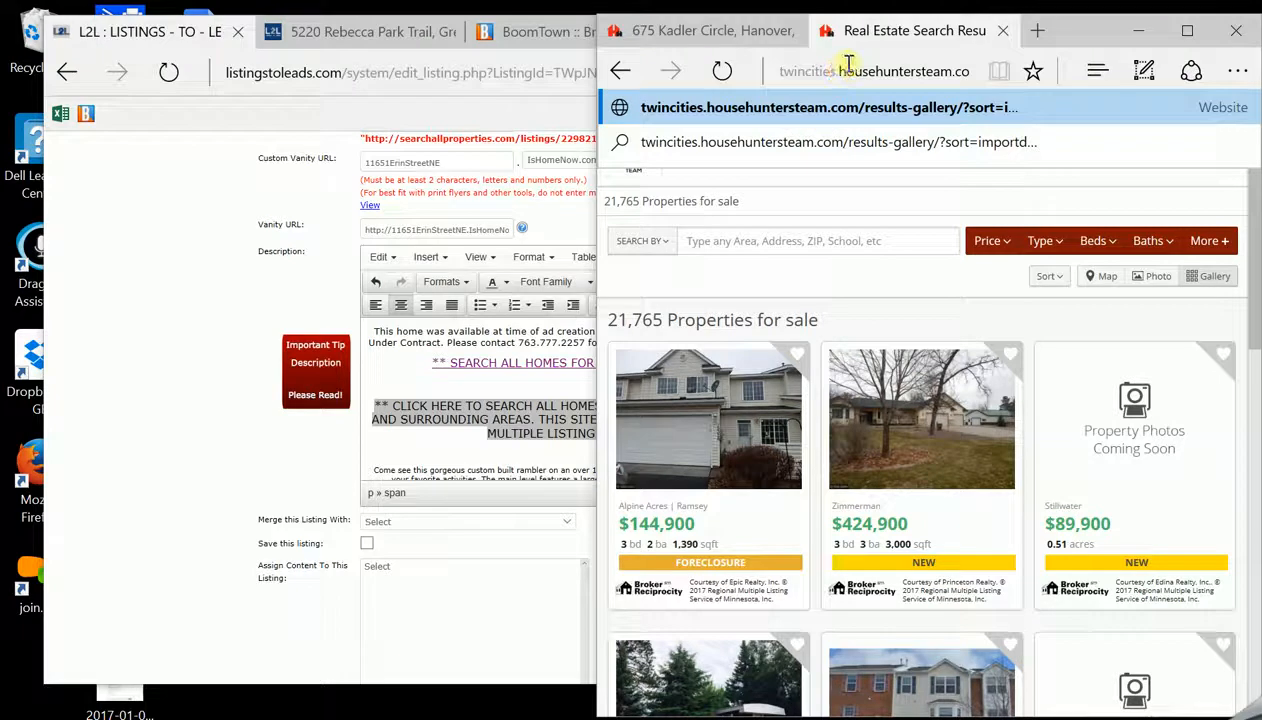
{"action": "left_click_drag", "start_coordinate": [837, 69], "coordinate": [1003, 88]}
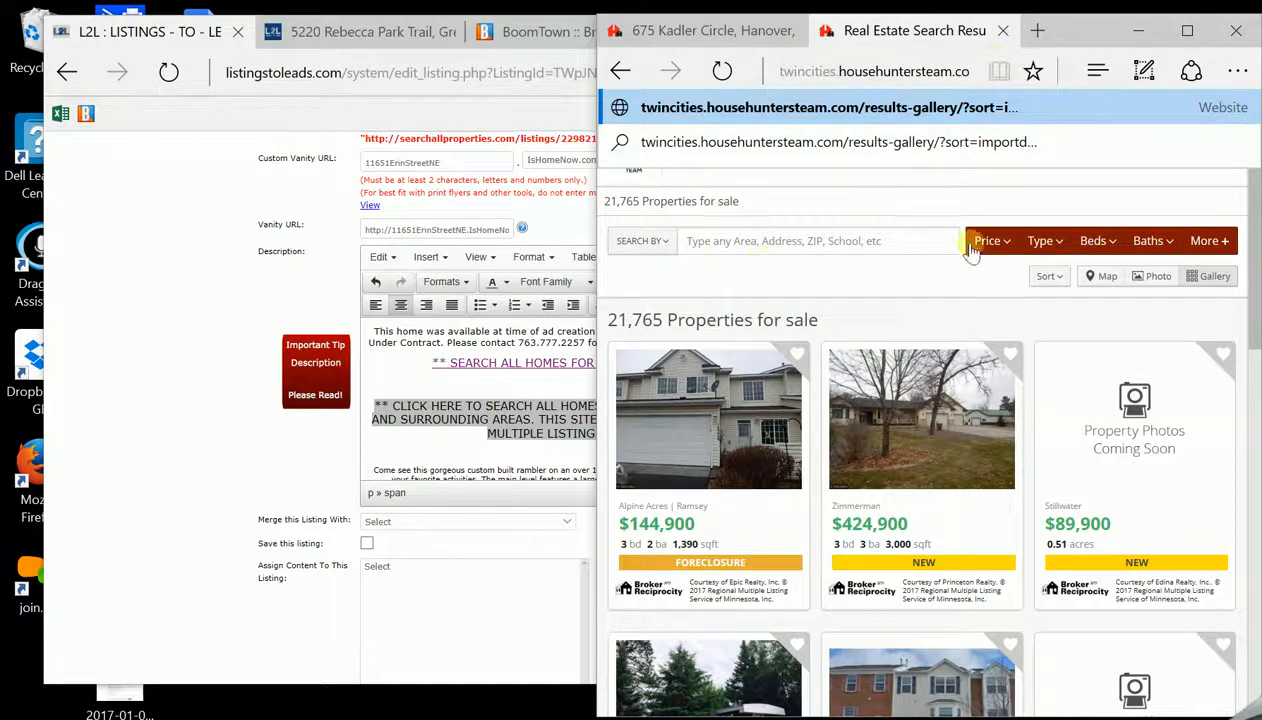
{"action": "left_click", "coordinate": [825, 192]}
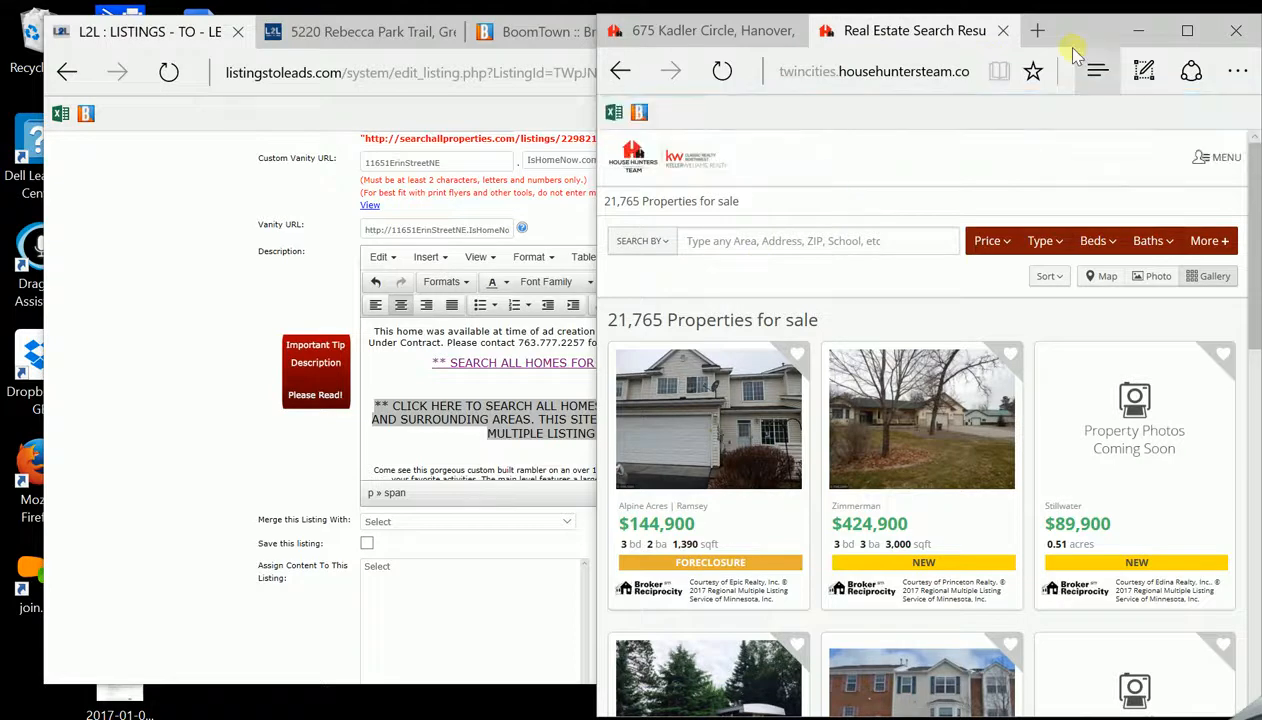
Move the window left and explore the site's MENU Search and community guides options
{"action": "left_click_drag", "start_coordinate": [1094, 32], "coordinate": [933, 54]}
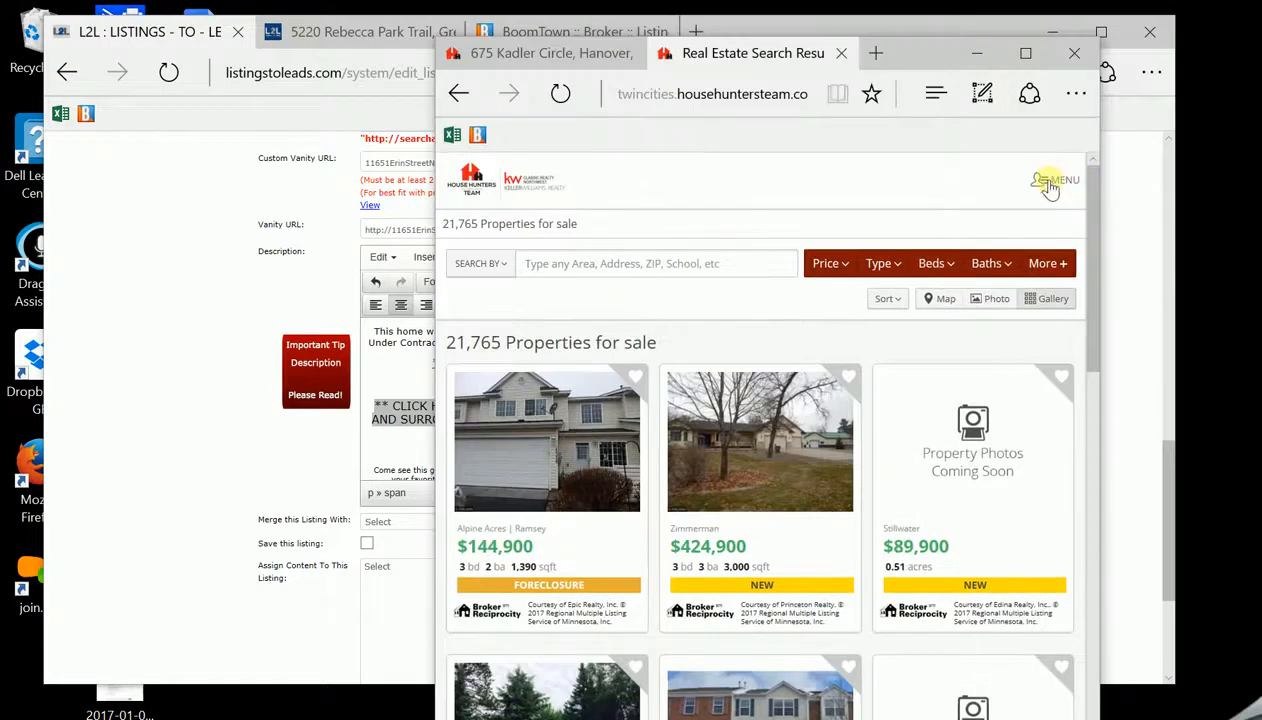
{"action": "left_click", "coordinate": [1050, 185]}
{"action": "left_click", "coordinate": [938, 320]}
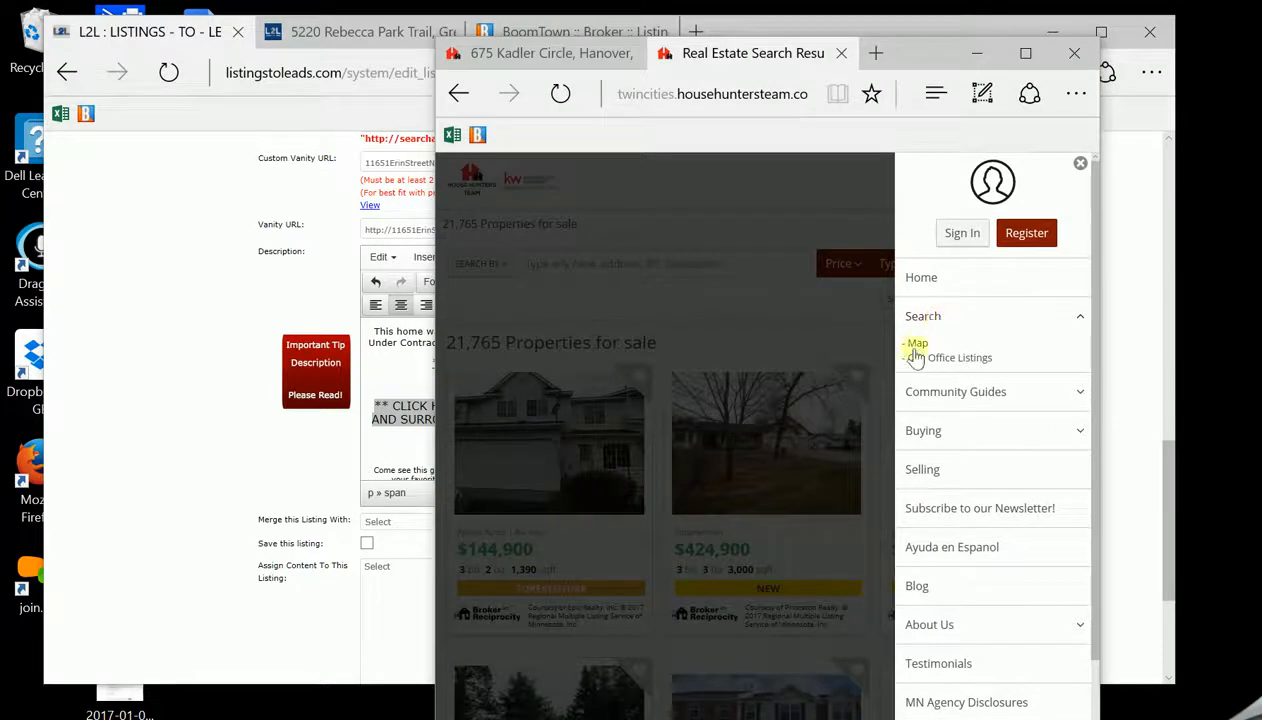
{"action": "left_click", "coordinate": [914, 328]}
{"action": "left_click", "coordinate": [922, 349]}
{"action": "left_click", "coordinate": [931, 320]}
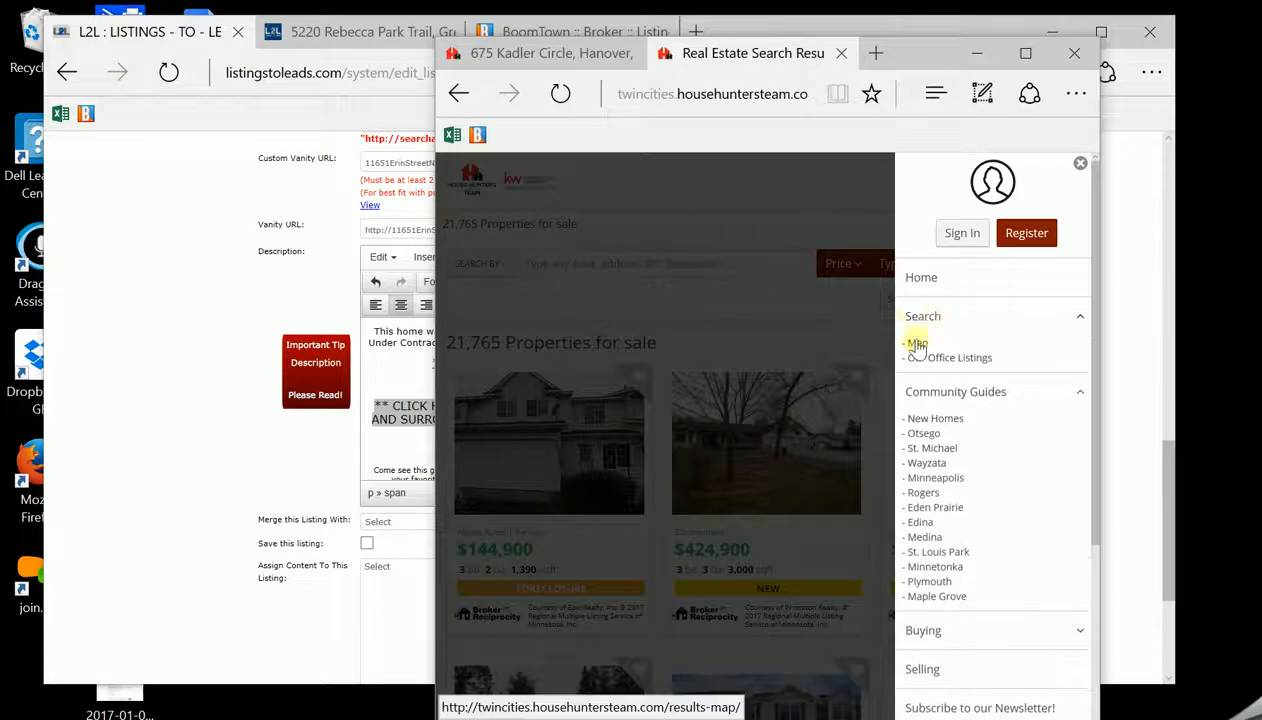
{"action": "left_click", "coordinate": [287, 282]}
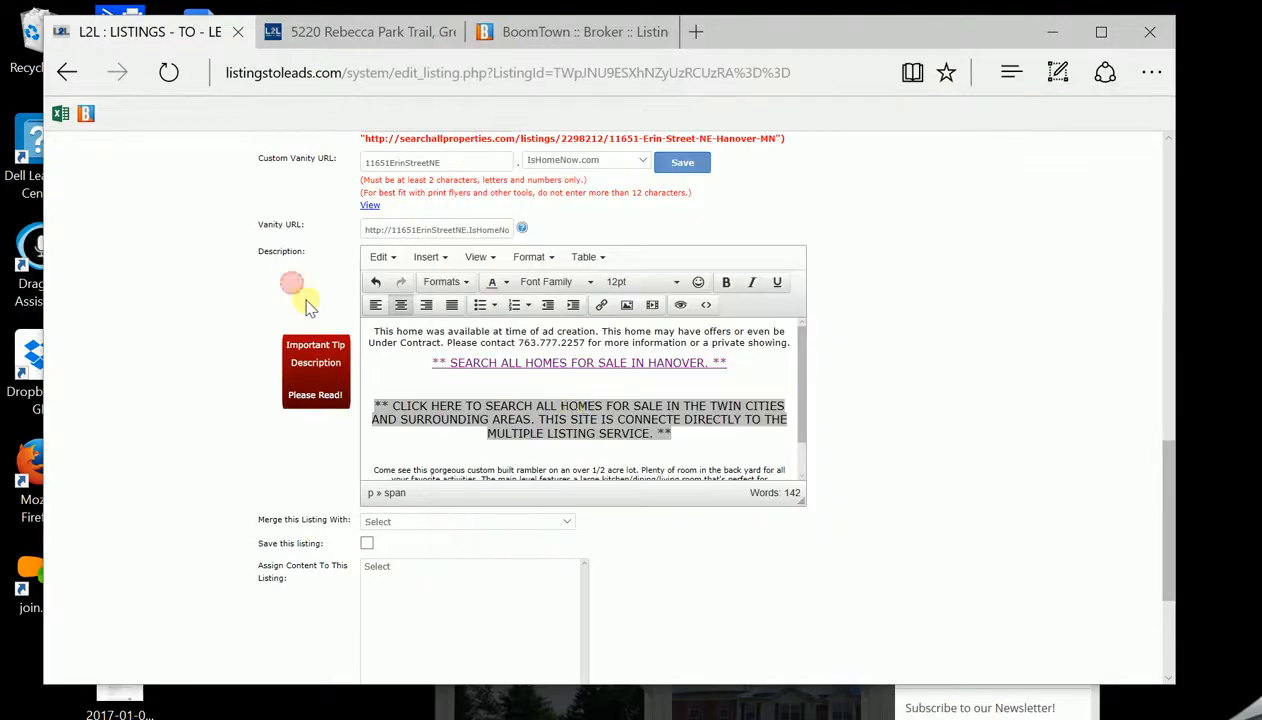
Start a link on the Twin Cities paragraph and copy the House Hunters search page address
{"action": "right_click", "coordinate": [609, 421]}
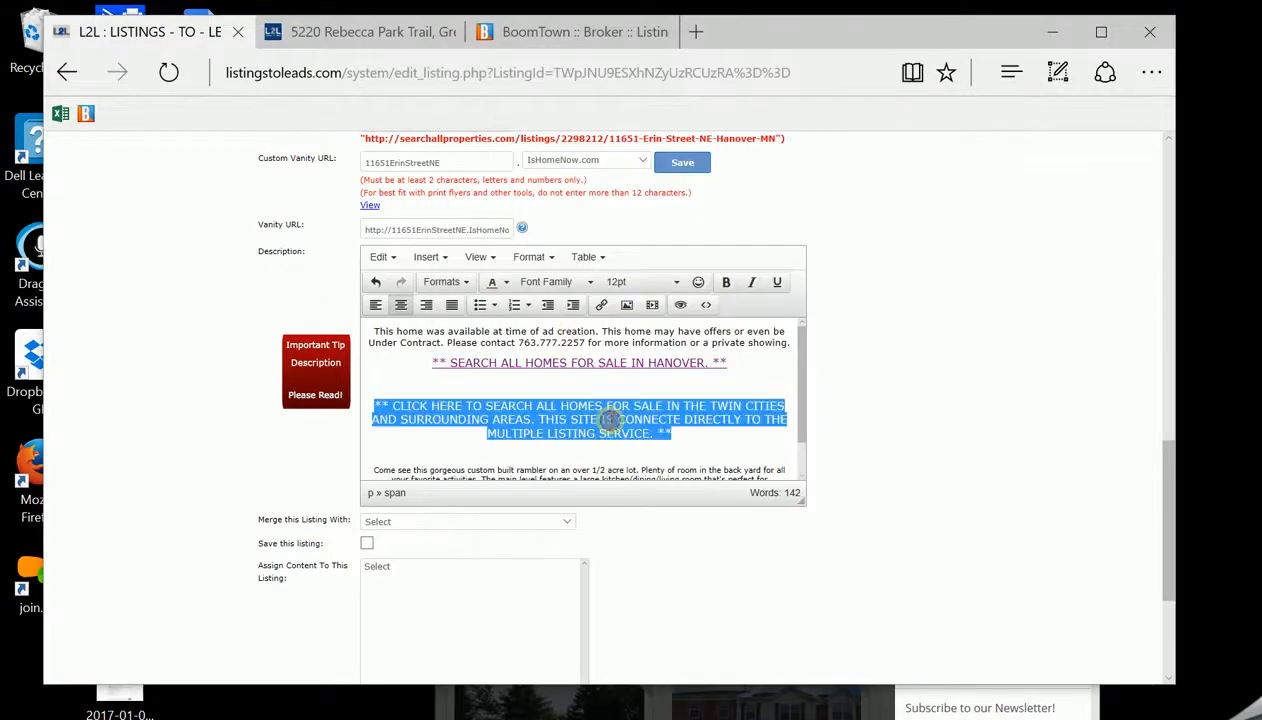
{"action": "left_click", "coordinate": [602, 306]}
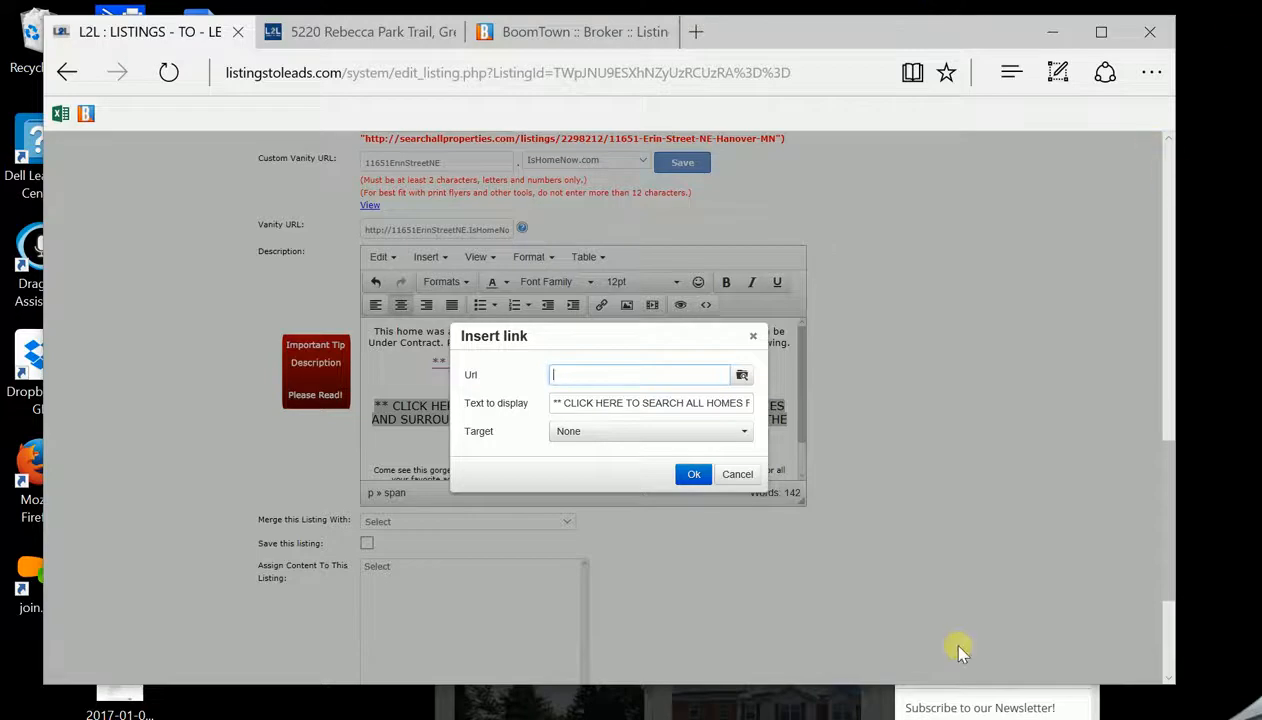
{"action": "left_click", "coordinate": [795, 706]}
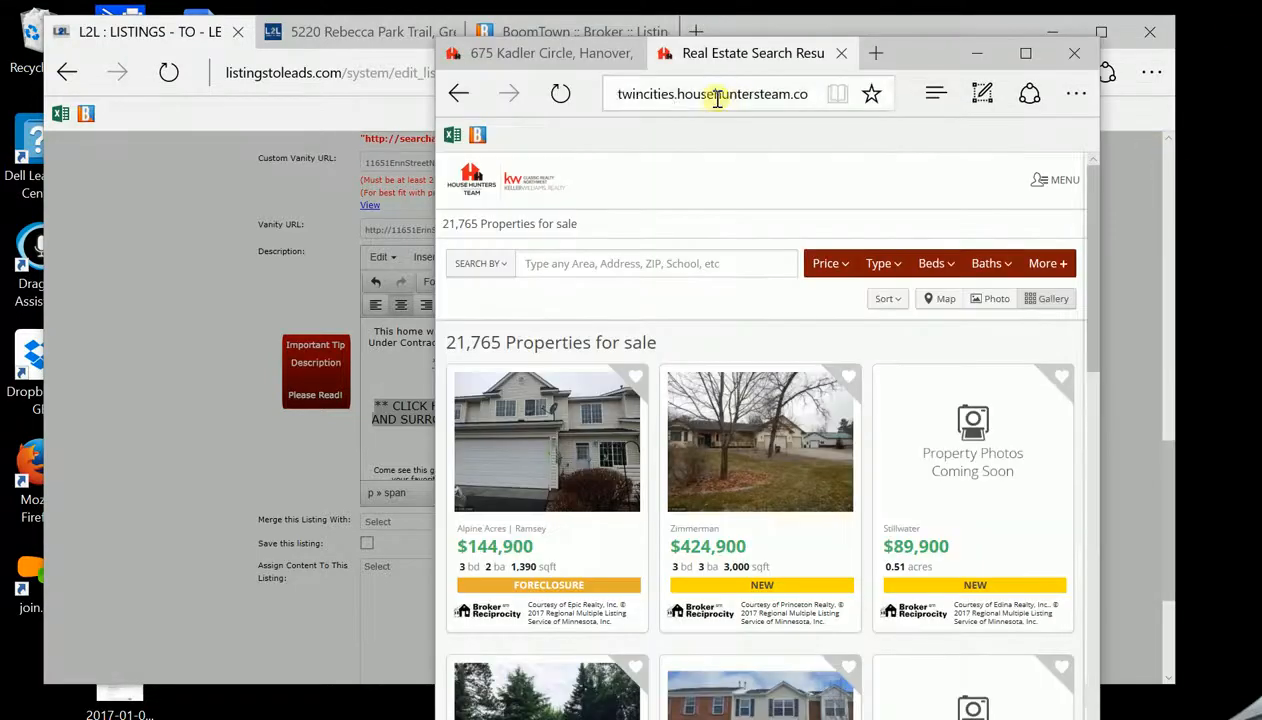
{"action": "left_click", "coordinate": [717, 95]}
{"action": "right_click", "coordinate": [717, 95]}
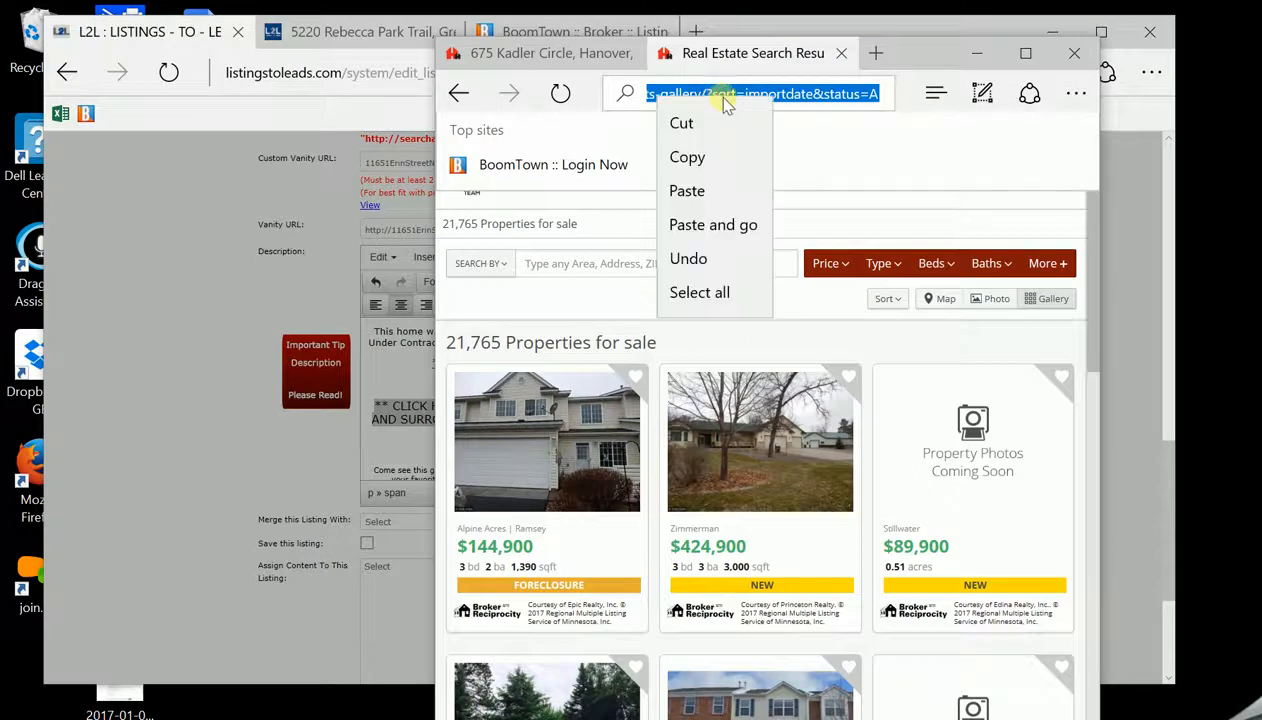
{"action": "left_click", "coordinate": [697, 157]}
Paste the Twin Cities search address as the link, opening in a new window, then scroll down
{"action": "left_click", "coordinate": [175, 34]}
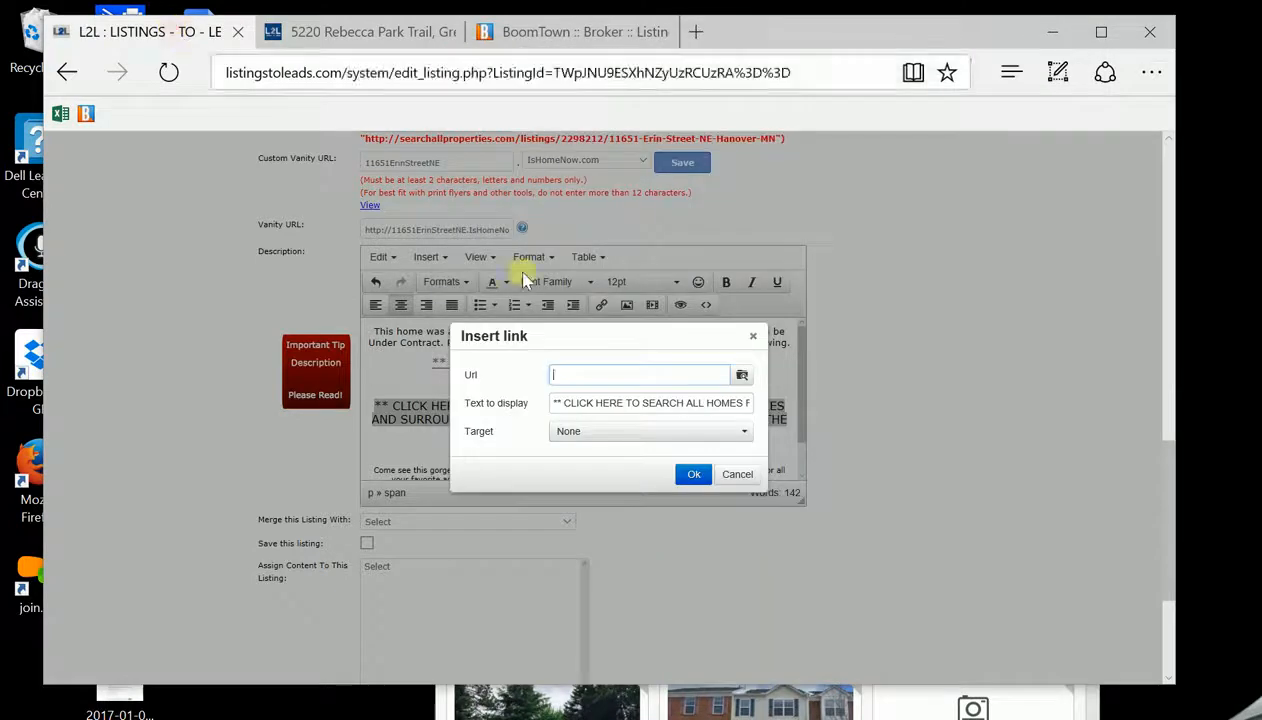
{"action": "right_click", "coordinate": [572, 374]}
{"action": "left_click", "coordinate": [604, 424]}
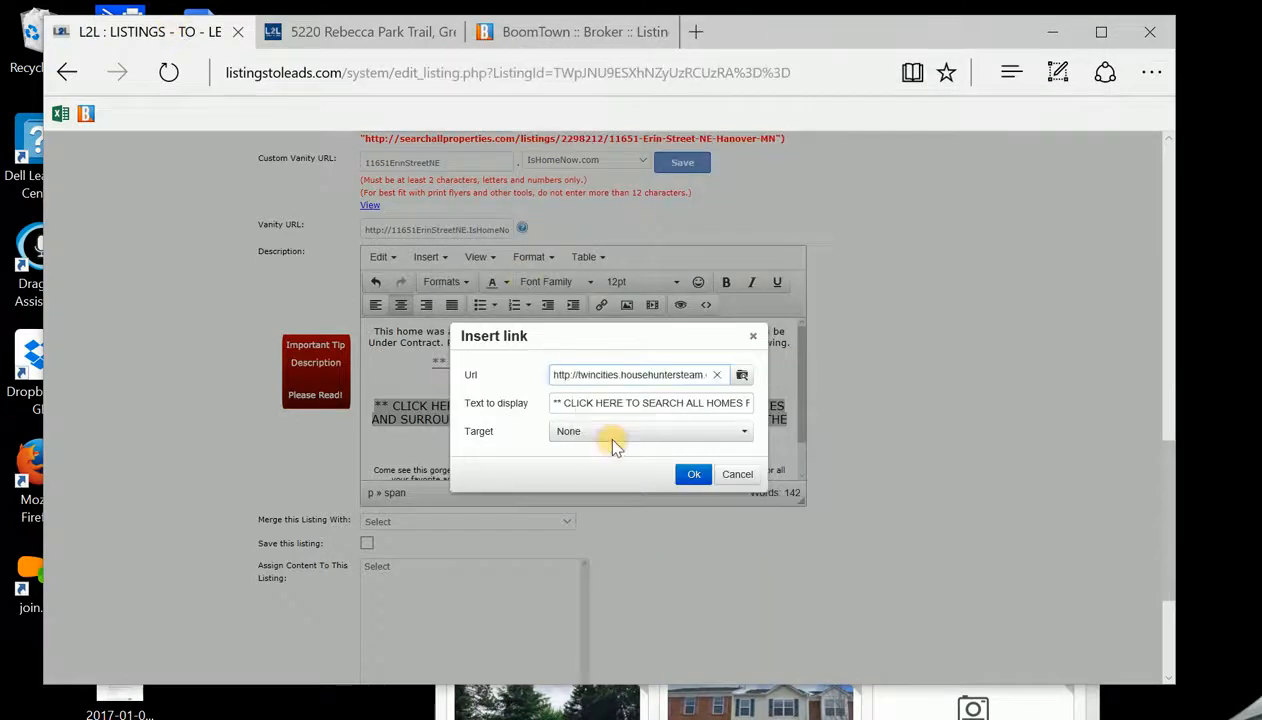
{"action": "left_click", "coordinate": [738, 431]}
{"action": "left_click", "coordinate": [595, 478]}
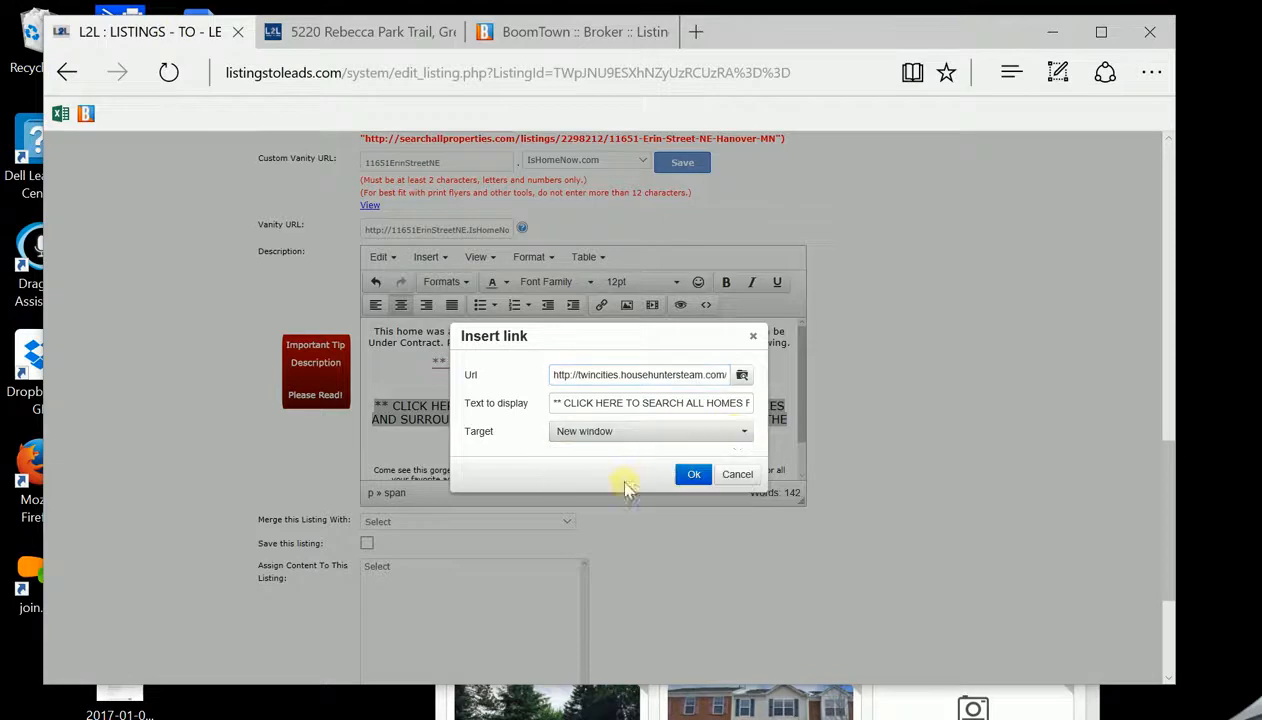
{"action": "left_click", "coordinate": [693, 475]}
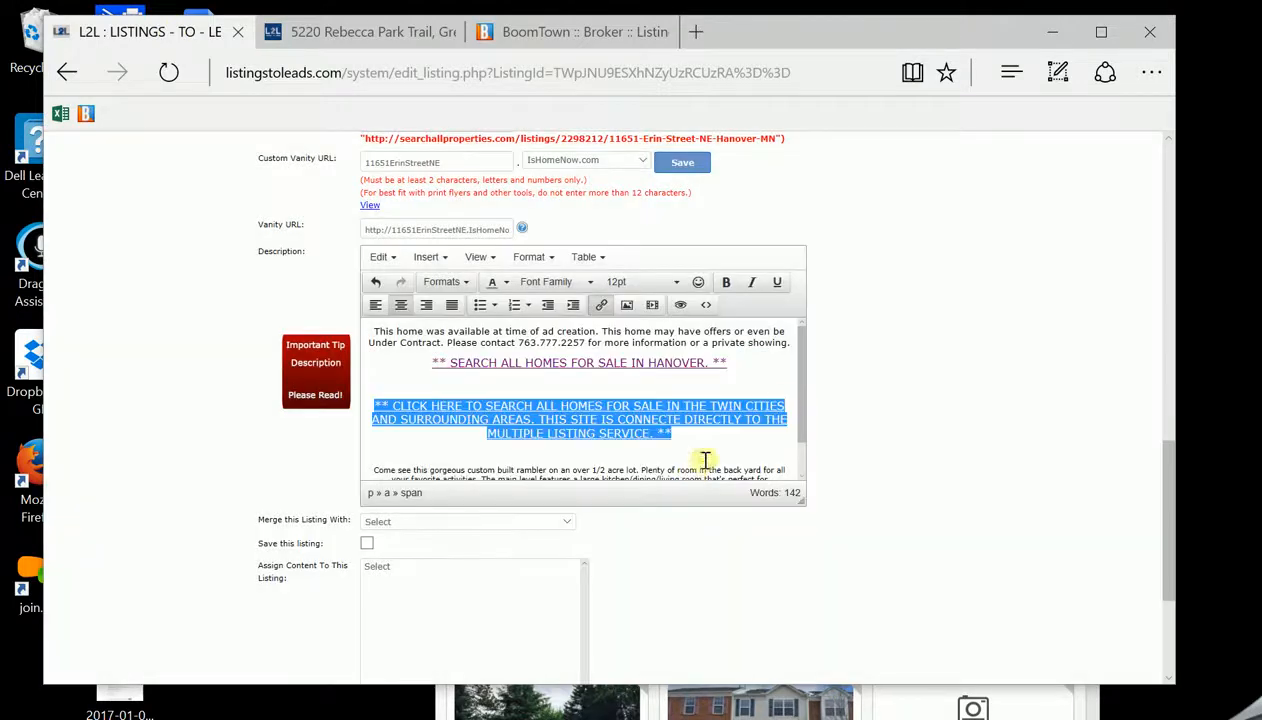
{"action": "left_click_drag", "start_coordinate": [805, 397], "coordinate": [800, 427]}
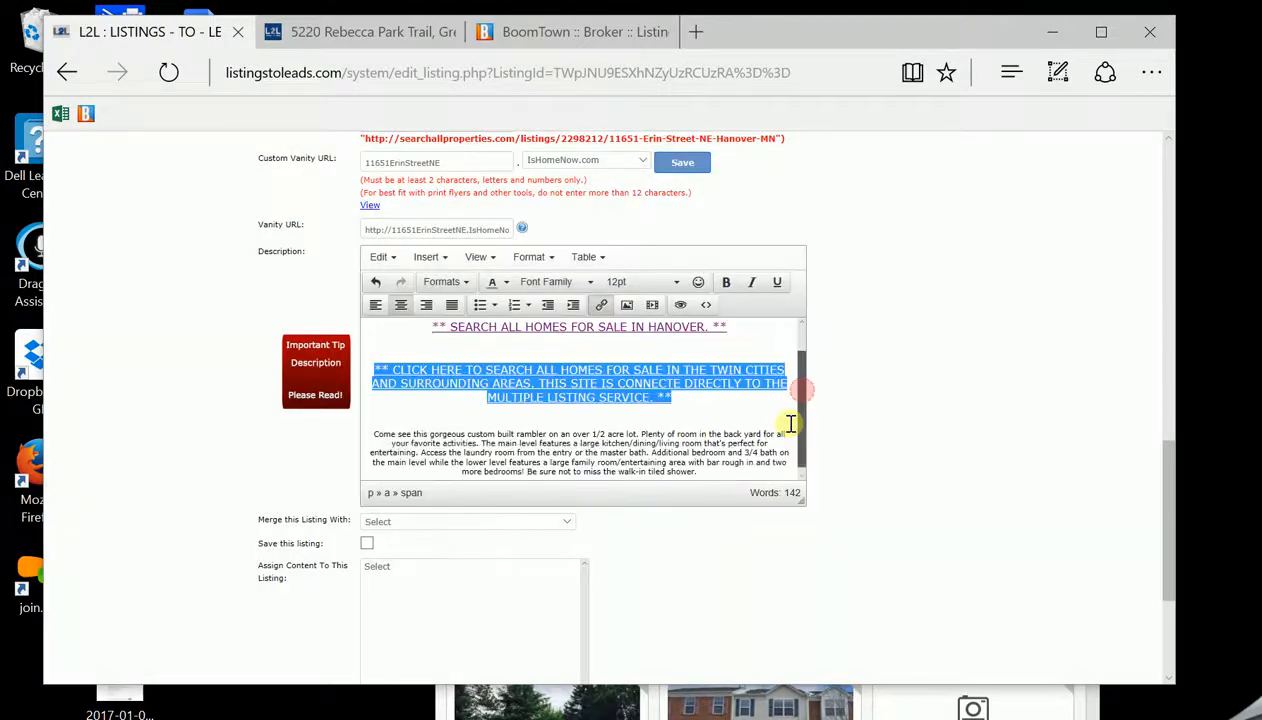
{"action": "left_click", "coordinate": [730, 430]}
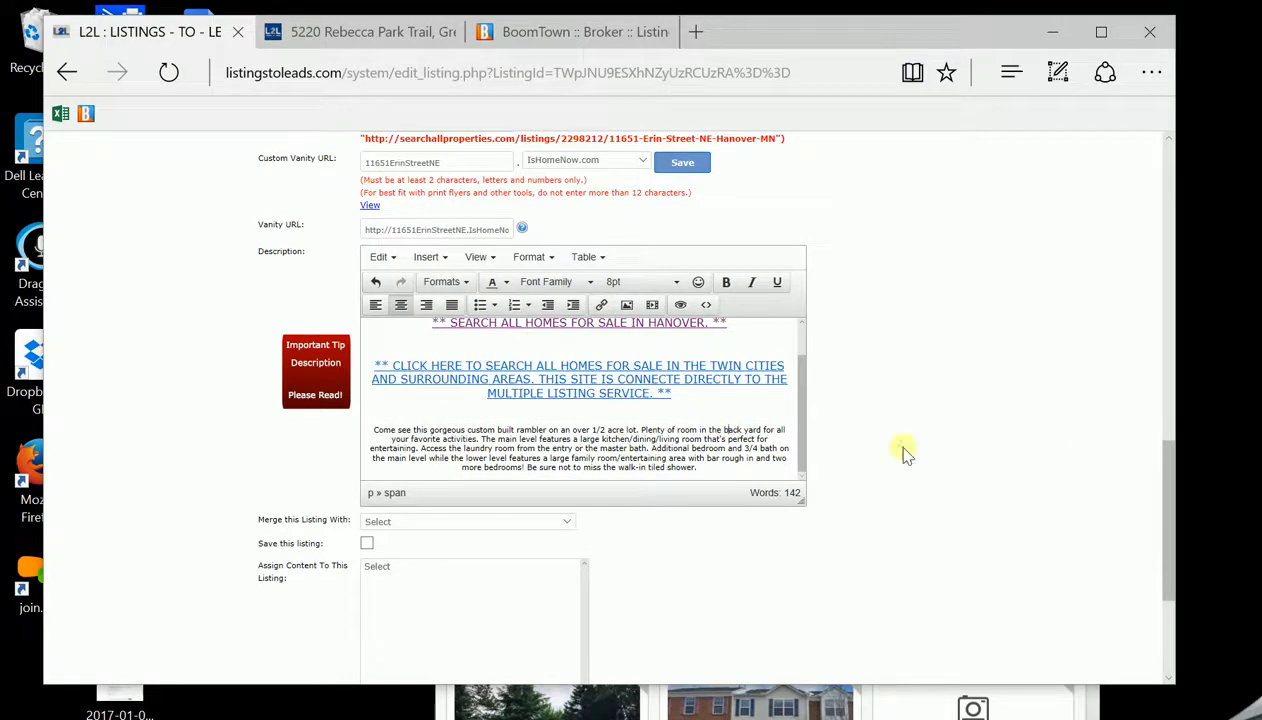
{"action": "left_click_drag", "start_coordinate": [1167, 470], "coordinate": [1150, 600]}
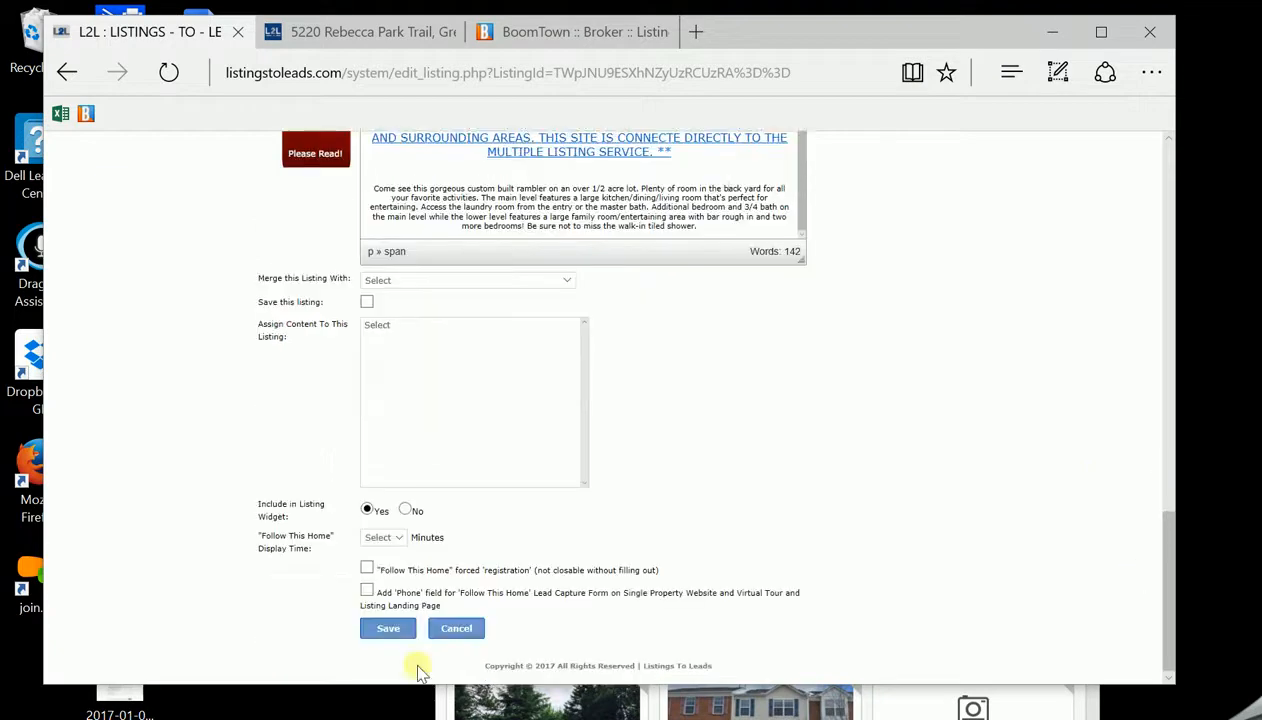
Save the listing, mark Edit/Enhance done, and open the Erin Street single property website
{"action": "left_click", "coordinate": [388, 628]}
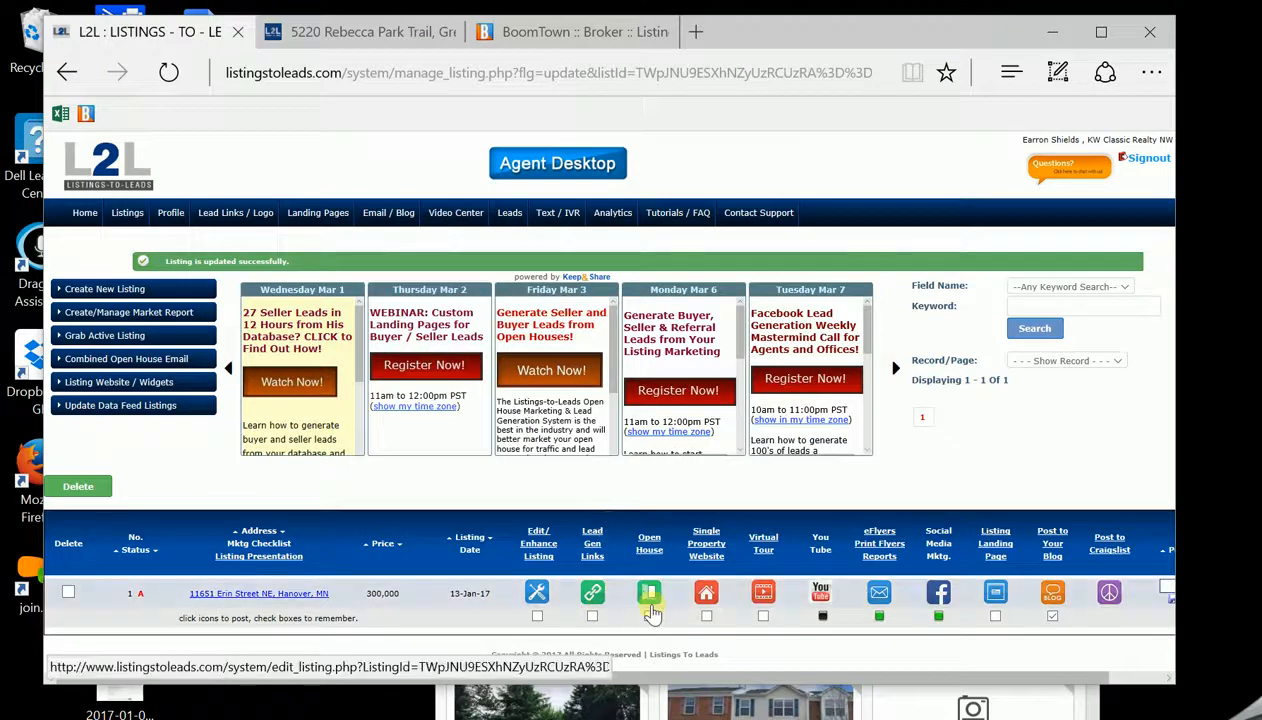
{"action": "left_click", "coordinate": [537, 619]}
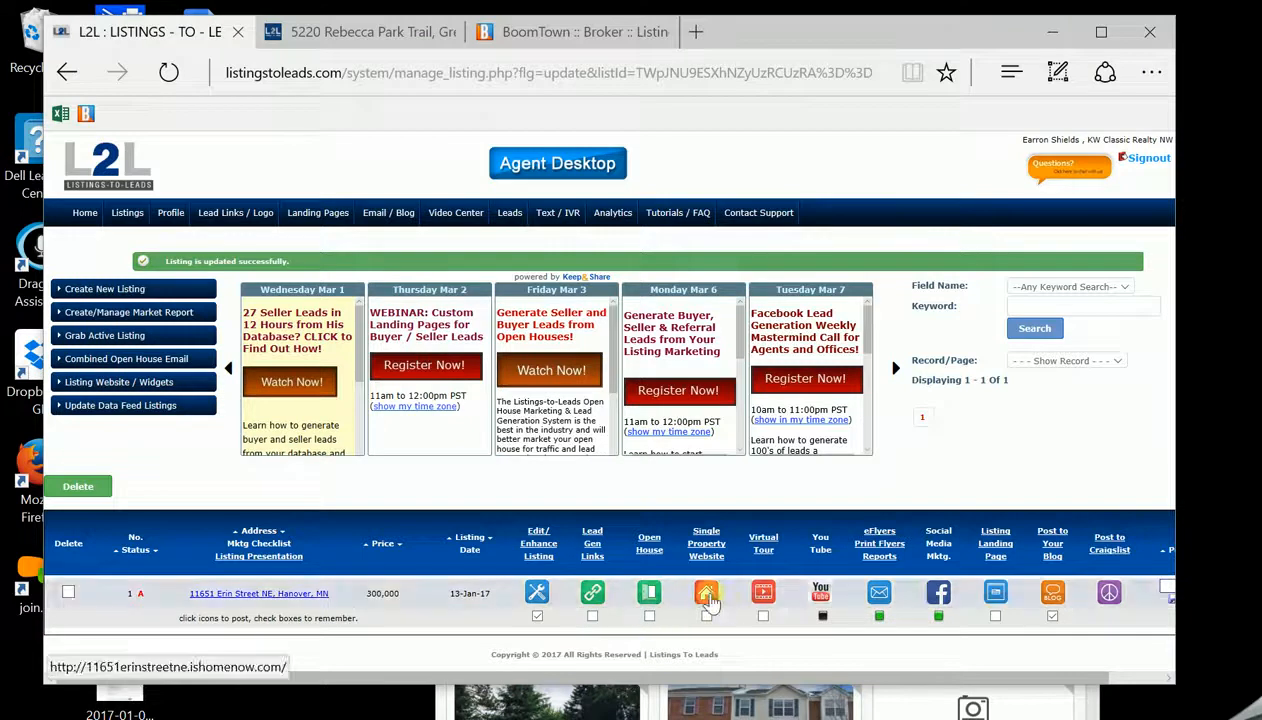
{"action": "left_click", "coordinate": [707, 596]}
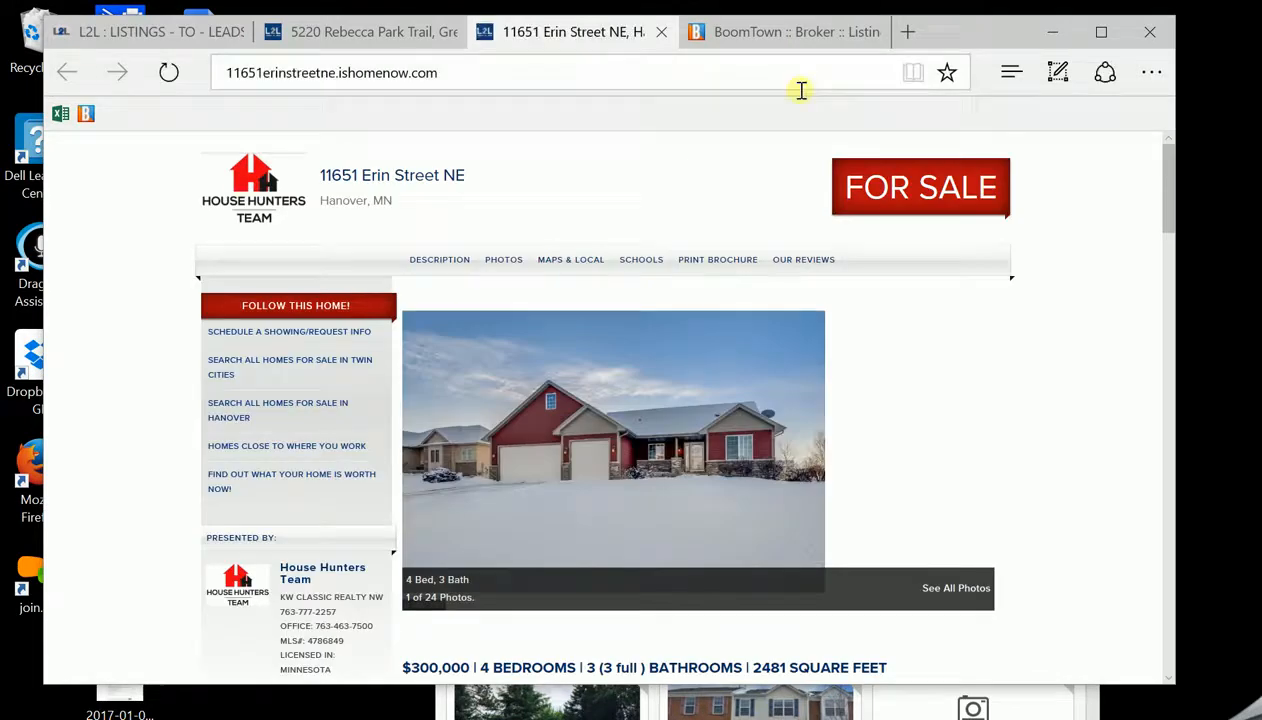
{"action": "scroll", "coordinate": [1143, 228], "scroll_direction": "down", "scroll_amount": 3}
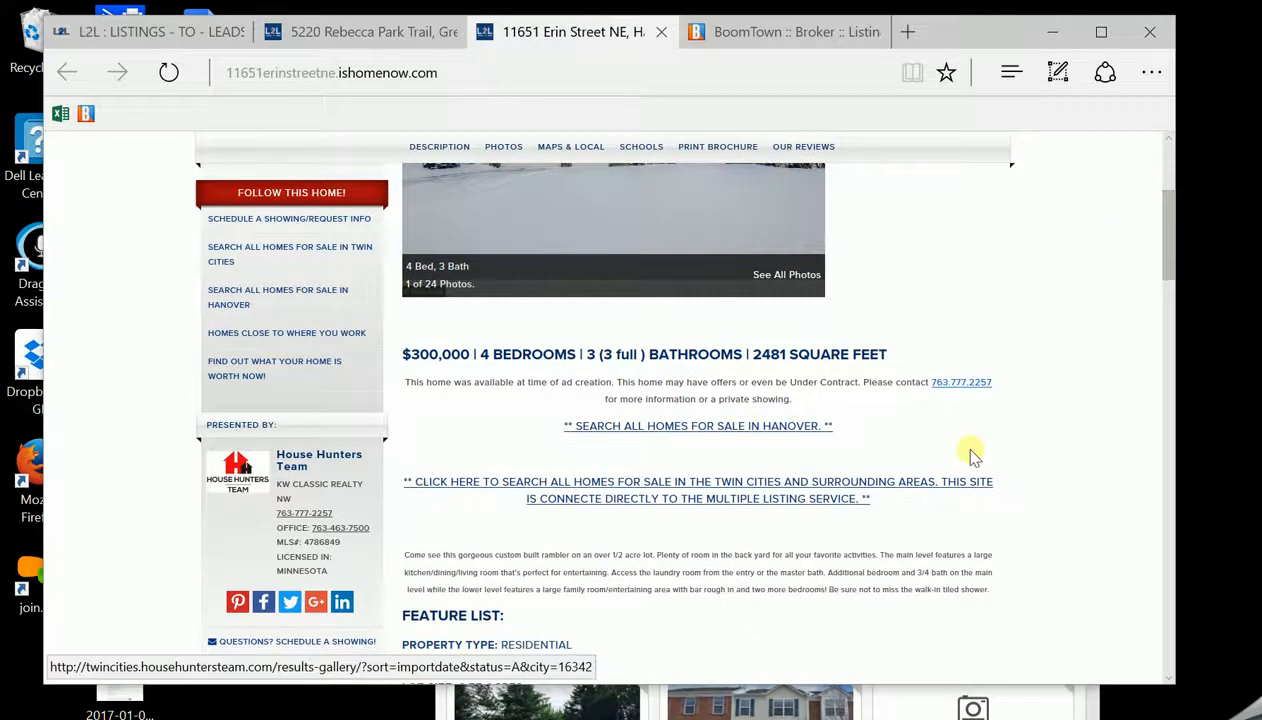
{"action": "left_click_drag", "start_coordinate": [1166, 262], "coordinate": [1175, 157]}
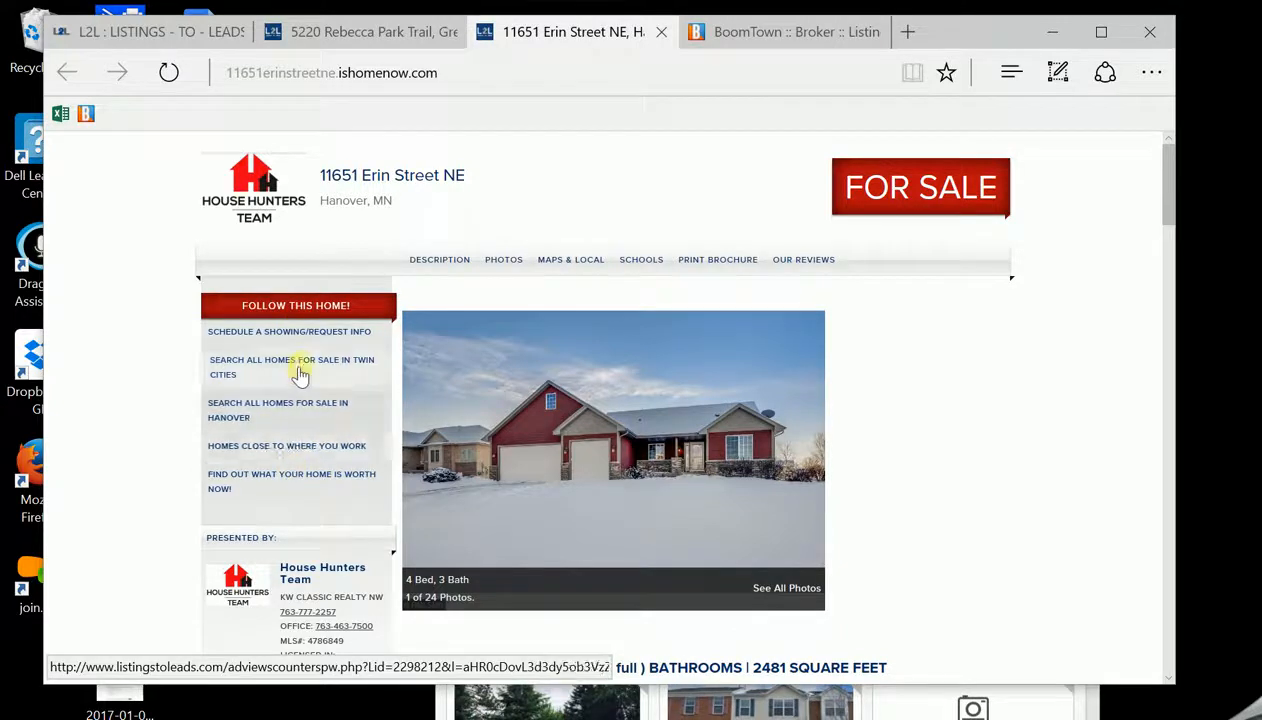
{"action": "left_click", "coordinate": [150, 32]}
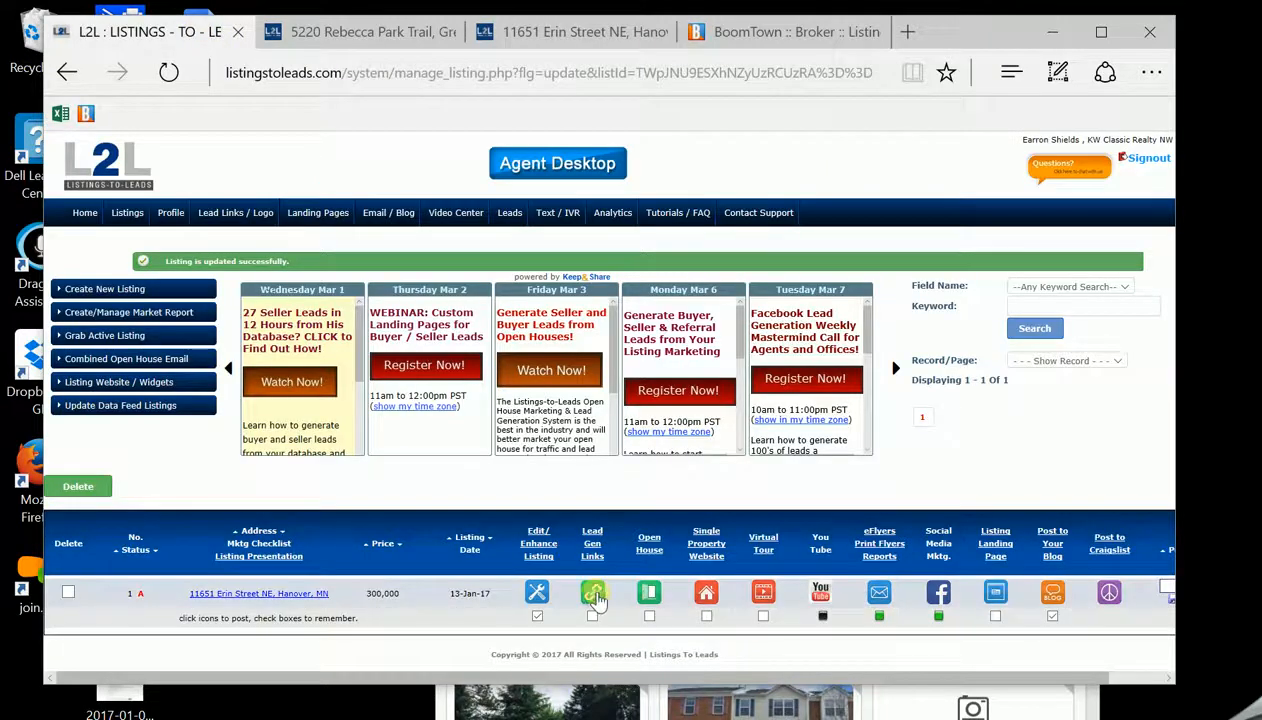
In Lead Gen Links, activate the Twin Cities search and home-worth links
{"action": "left_click", "coordinate": [593, 594]}
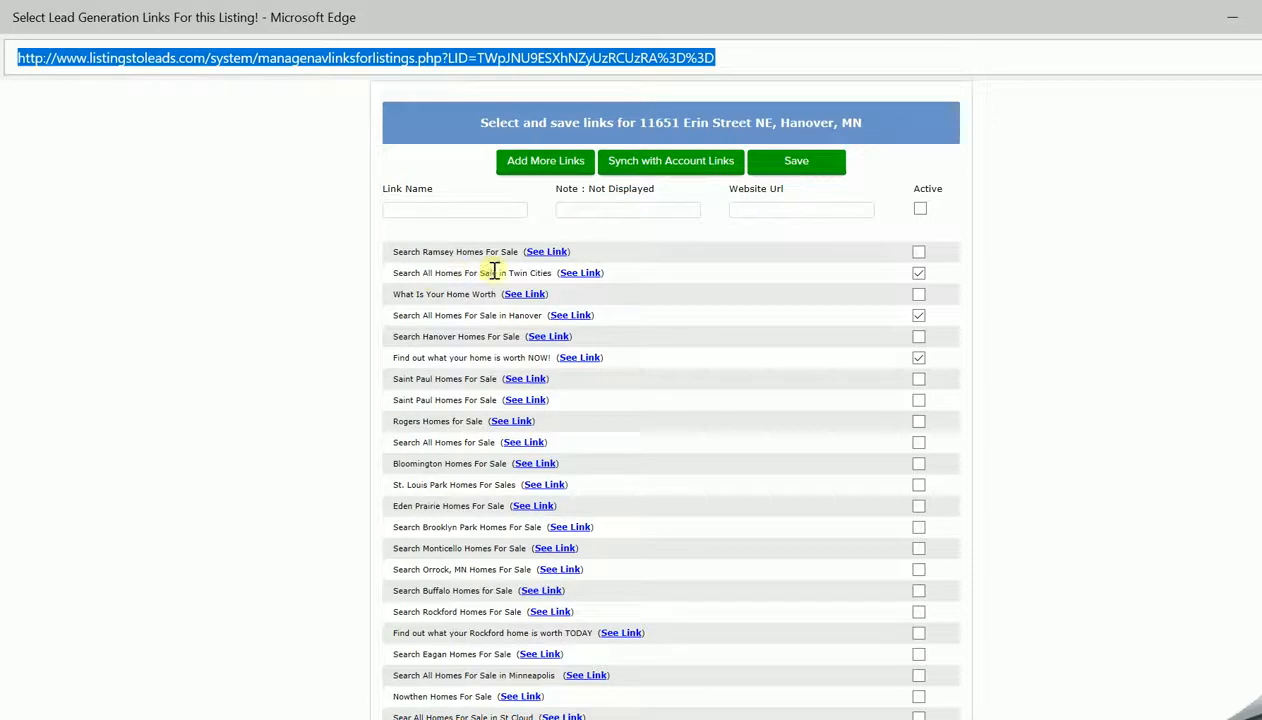
{"action": "left_click", "coordinate": [918, 274]}
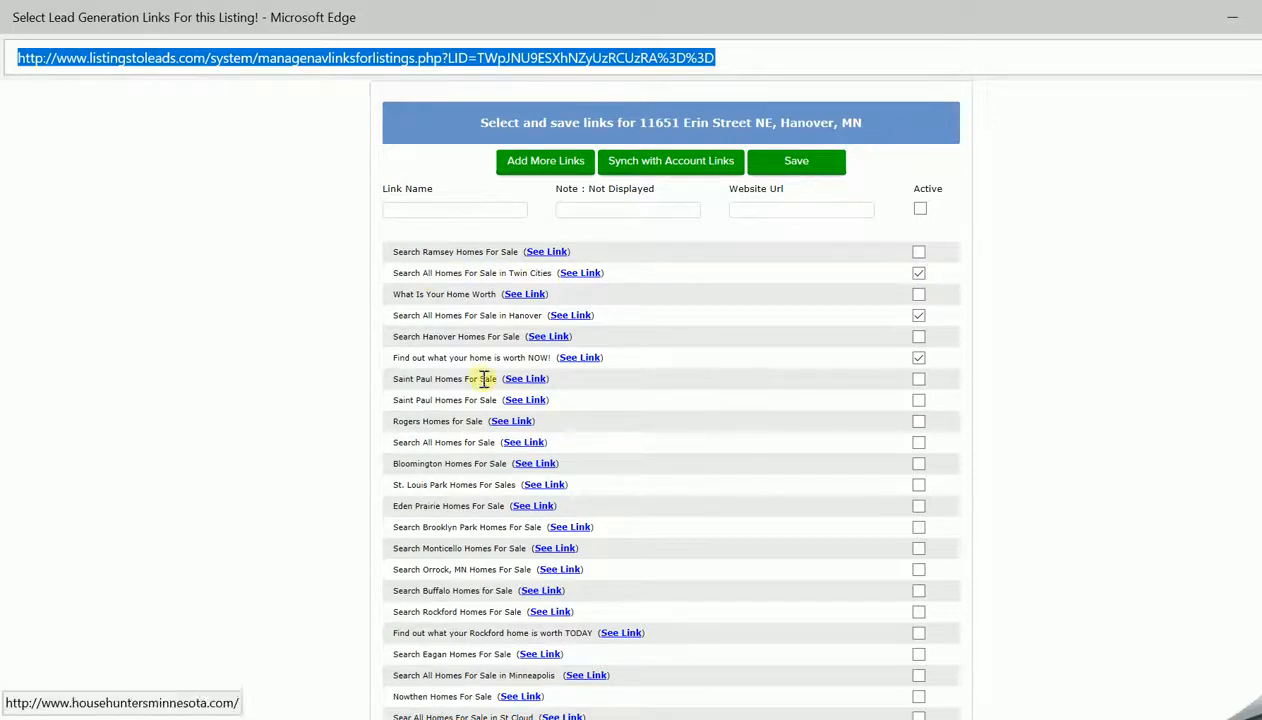
{"action": "left_click", "coordinate": [919, 360]}
{"action": "scroll", "coordinate": [928, 368], "scroll_direction": "down", "scroll_amount": 4}
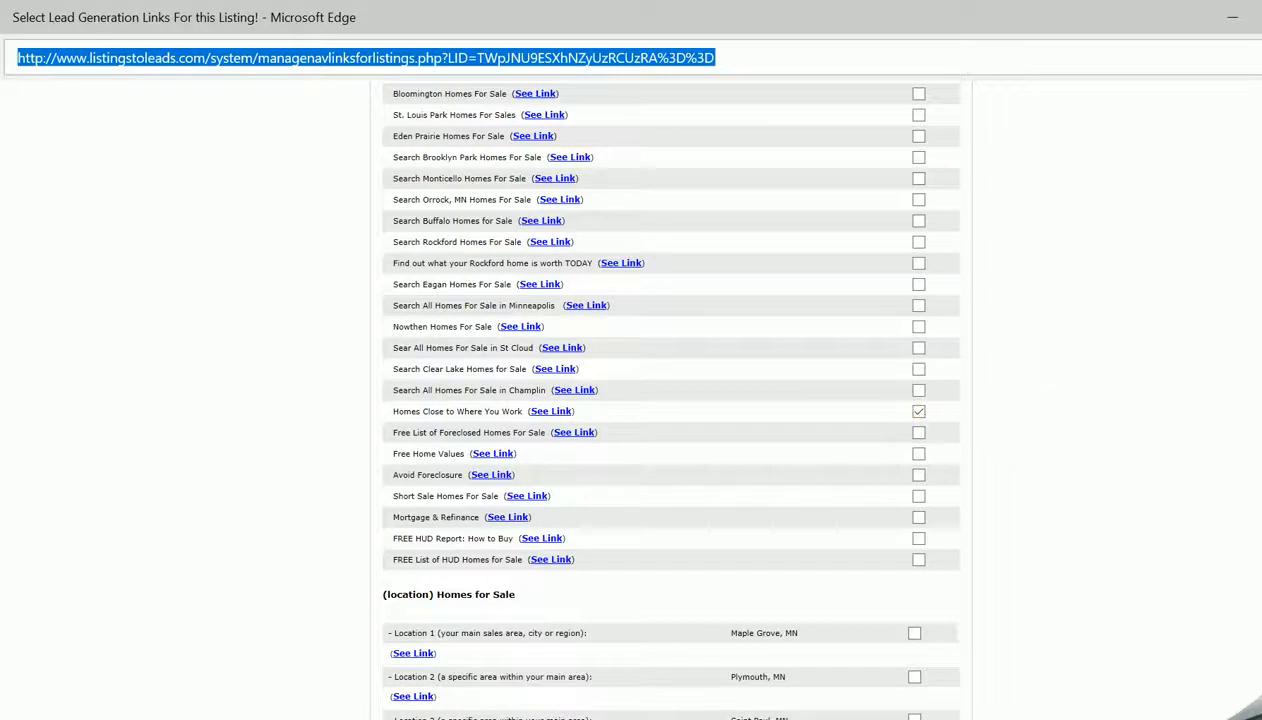
{"action": "scroll", "coordinate": [660, 400], "scroll_direction": "up", "scroll_amount": 3}
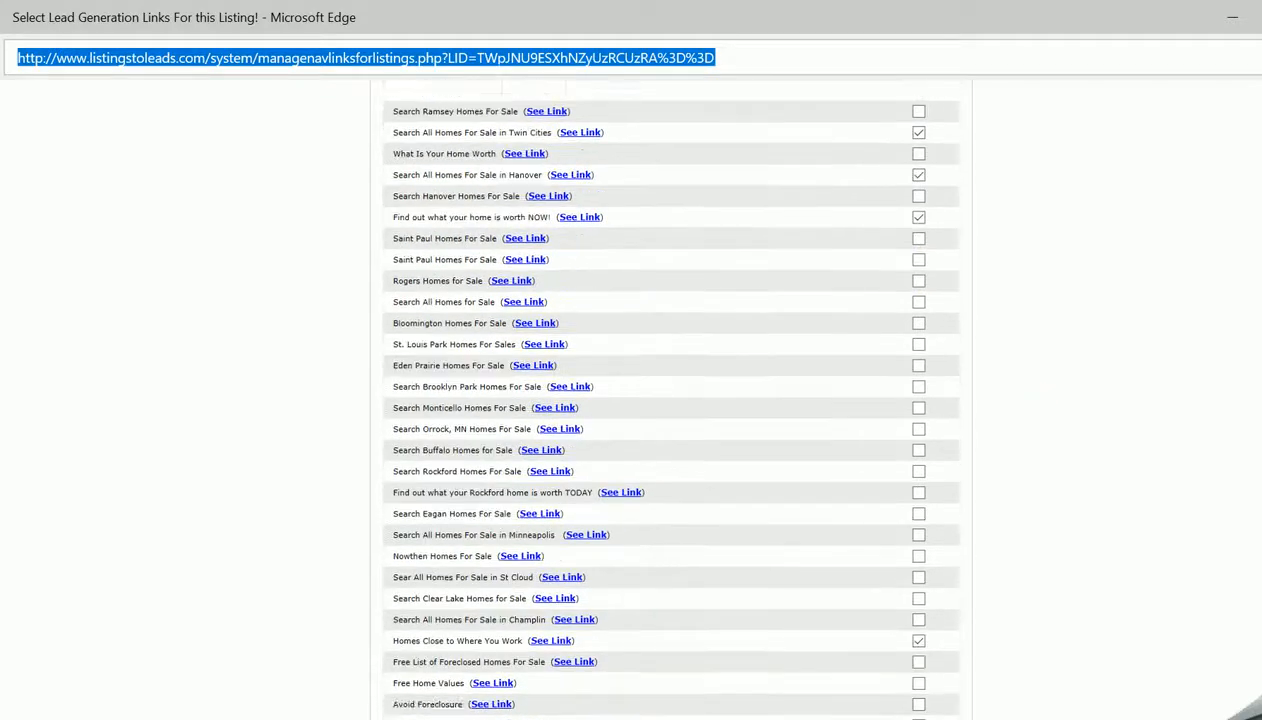
{"action": "scroll", "coordinate": [660, 400], "scroll_direction": "up", "scroll_amount": 1}
{"action": "scroll", "coordinate": [660, 400], "scroll_direction": "up", "scroll_amount": 1}
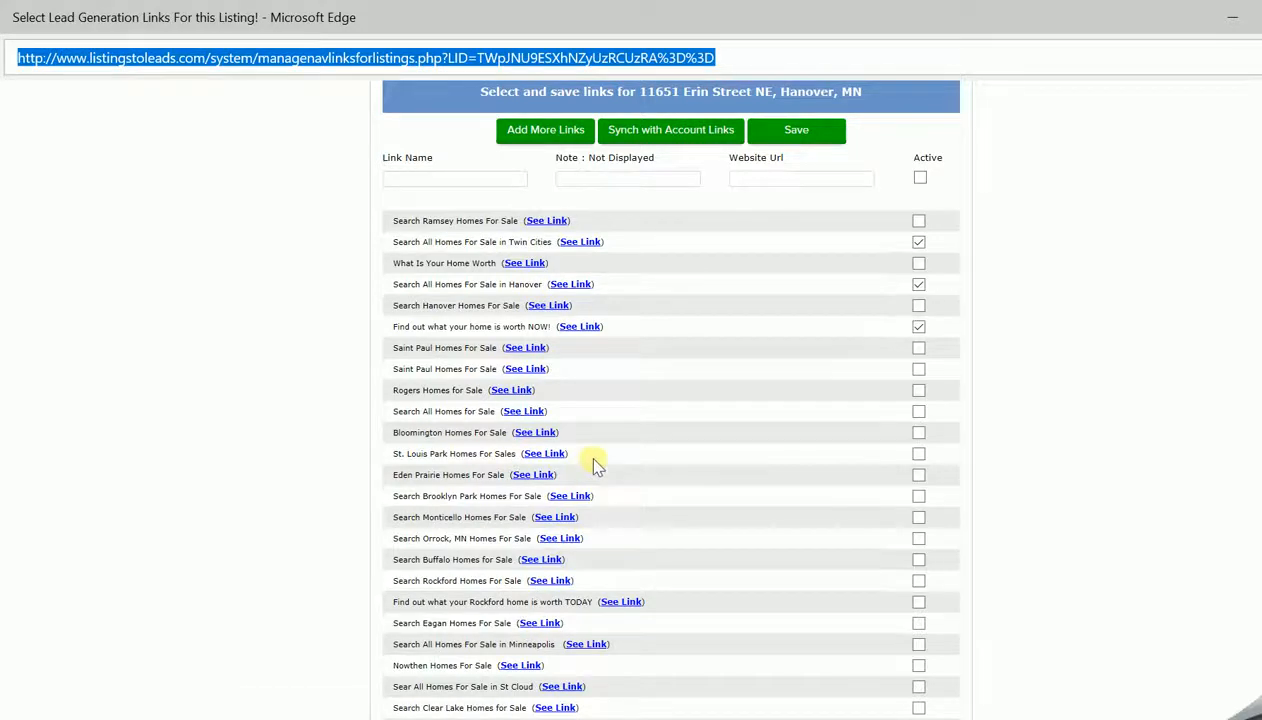
Save the four chosen lead-gen links and close the reorder list with Twin Cities search first
{"action": "left_click", "coordinate": [443, 178]}
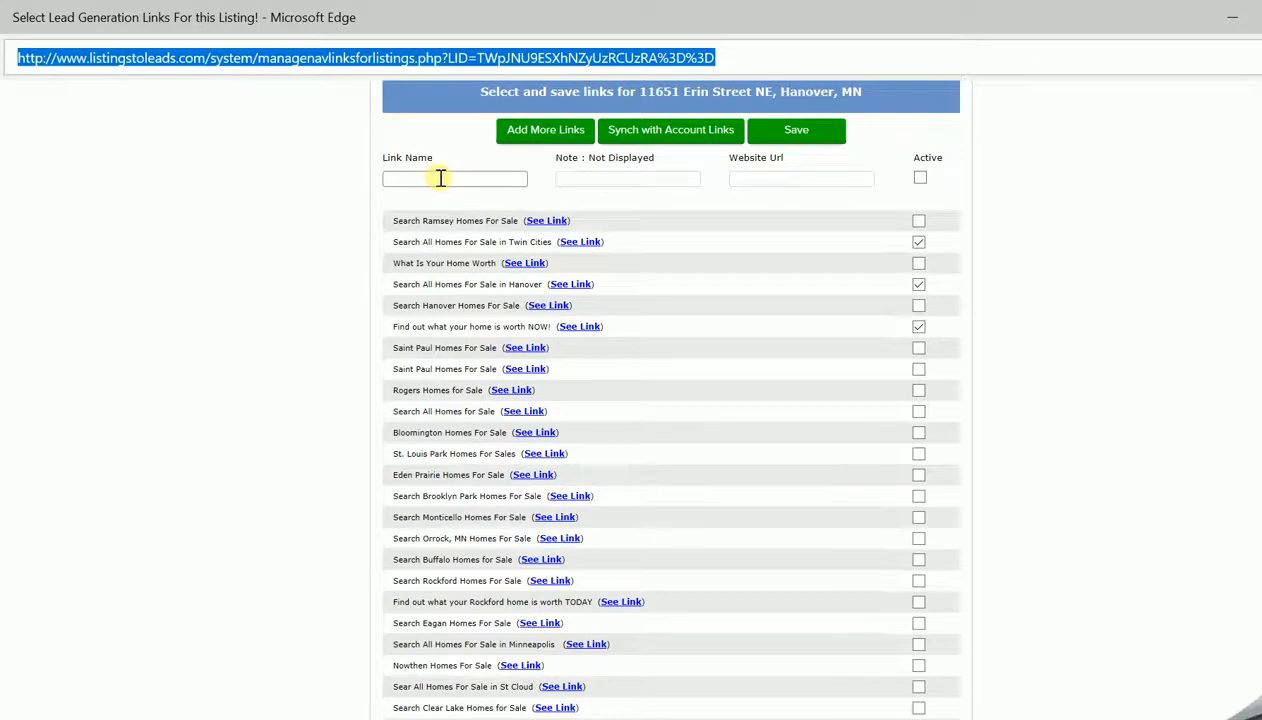
{"action": "left_click", "coordinate": [440, 178]}
{"action": "left_click", "coordinate": [441, 176]}
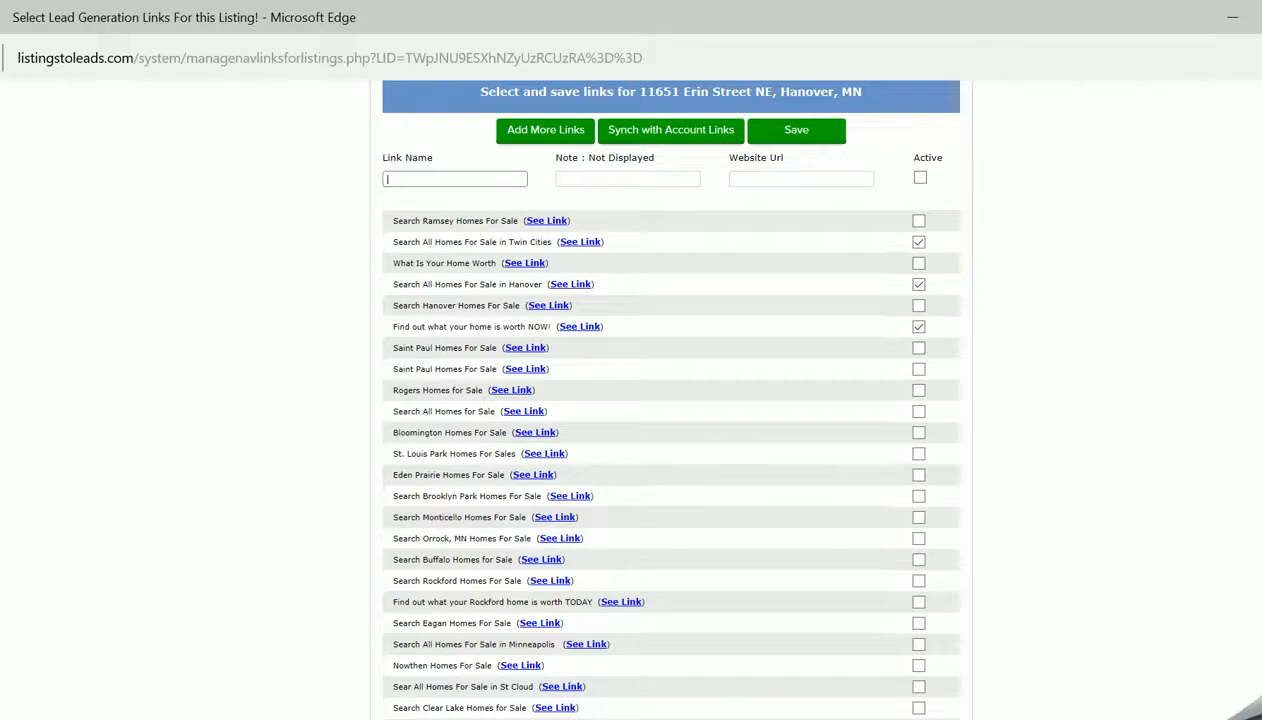
{"action": "scroll", "coordinate": [670, 400], "scroll_direction": "down", "scroll_amount": 2}
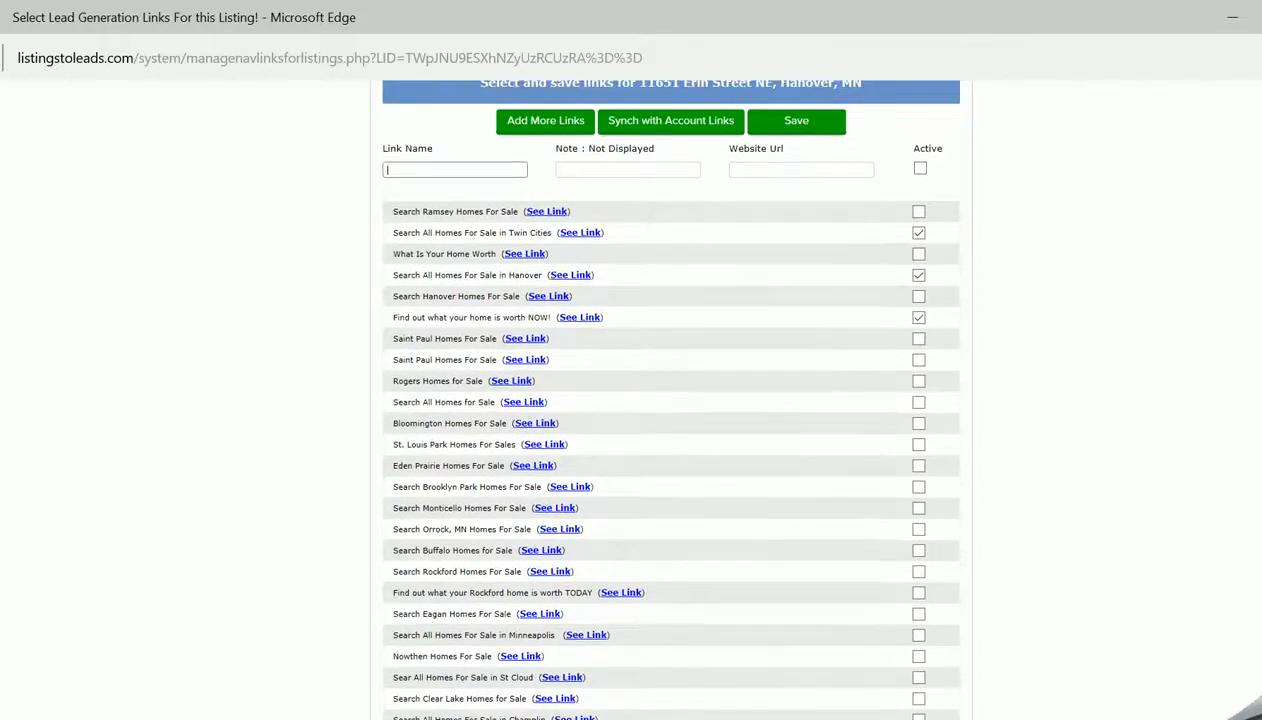
{"action": "scroll", "coordinate": [670, 400], "scroll_direction": "down", "scroll_amount": 7}
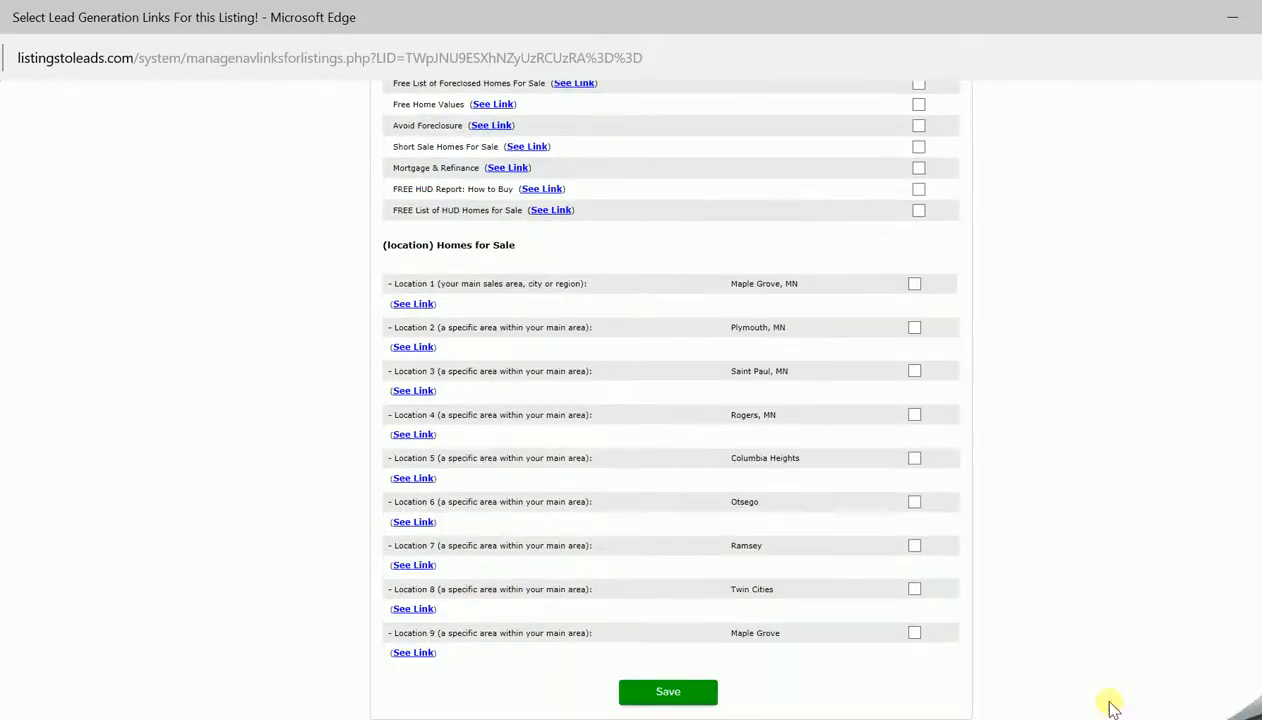
{"action": "left_click", "coordinate": [662, 686]}
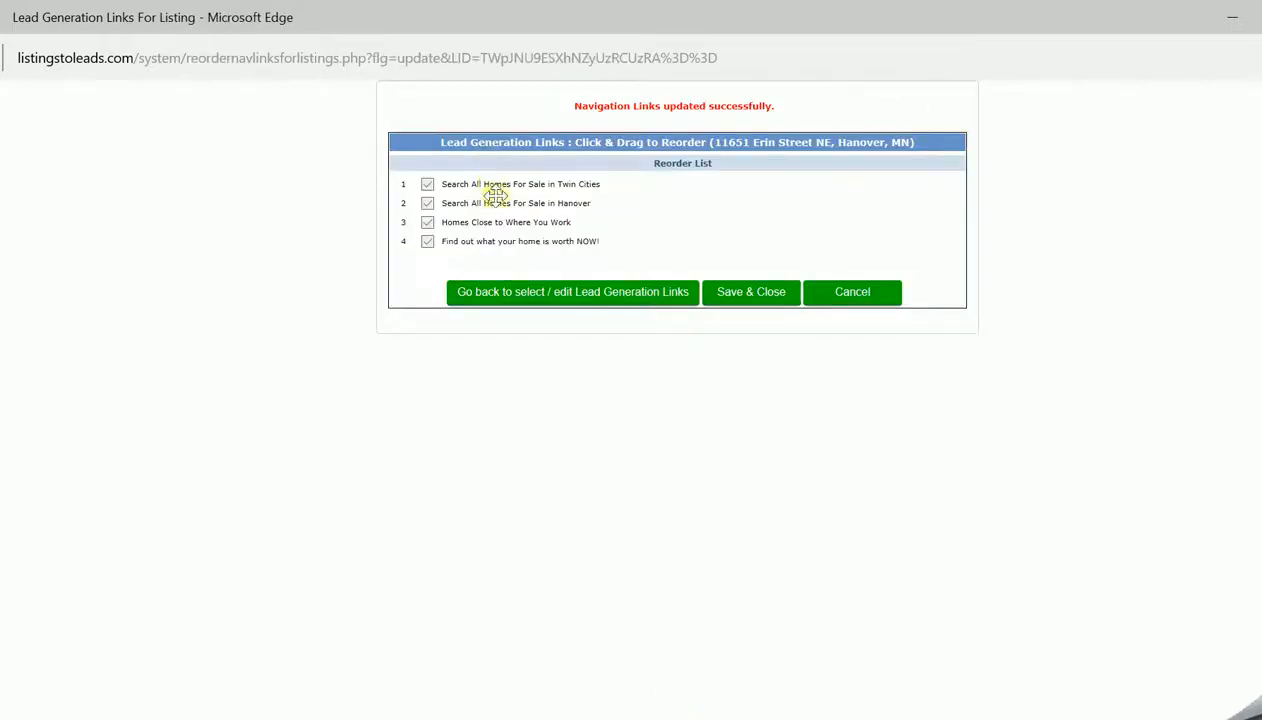
{"action": "mouse_move", "coordinate": [497, 203]}
{"action": "left_mouse_down"}
{"action": "mouse_move", "coordinate": [489, 184]}
{"action": "mouse_move", "coordinate": [493, 203]}
{"action": "left_mouse_up"}
{"action": "left_click", "coordinate": [750, 294]}
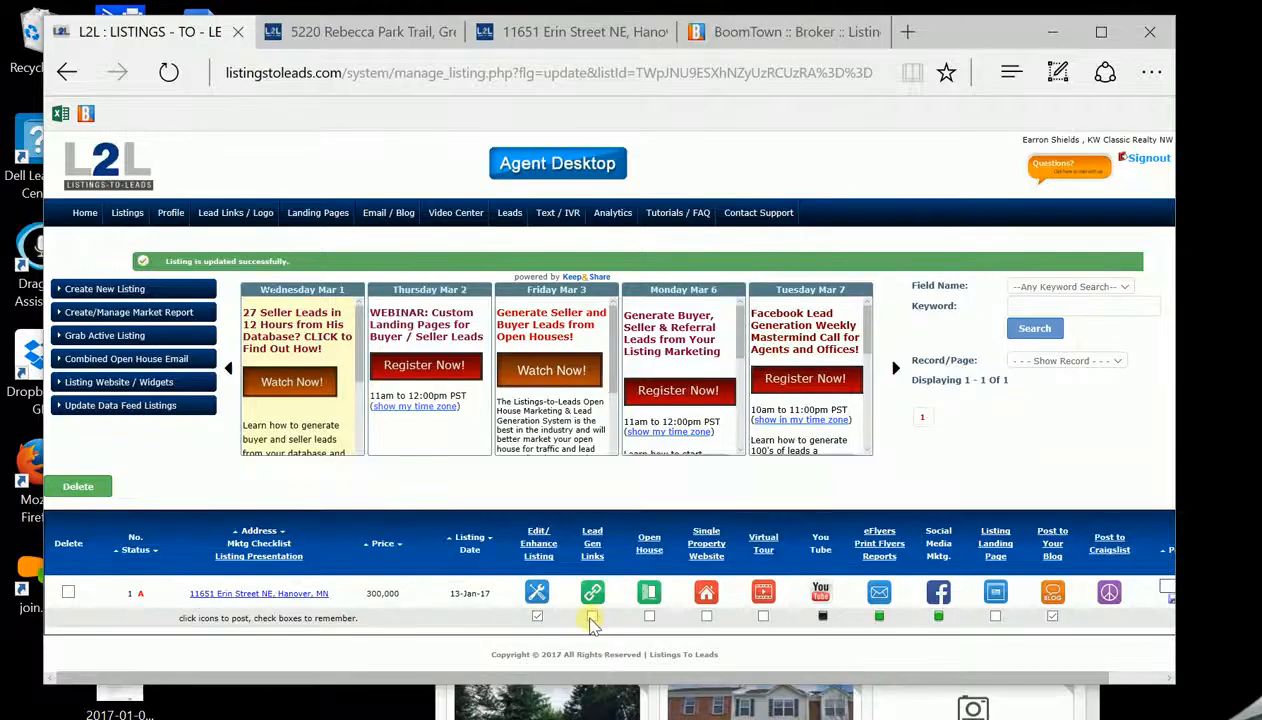
Mark the lead-gen links step done and verify the live single property website
{"action": "left_click", "coordinate": [592, 617]}
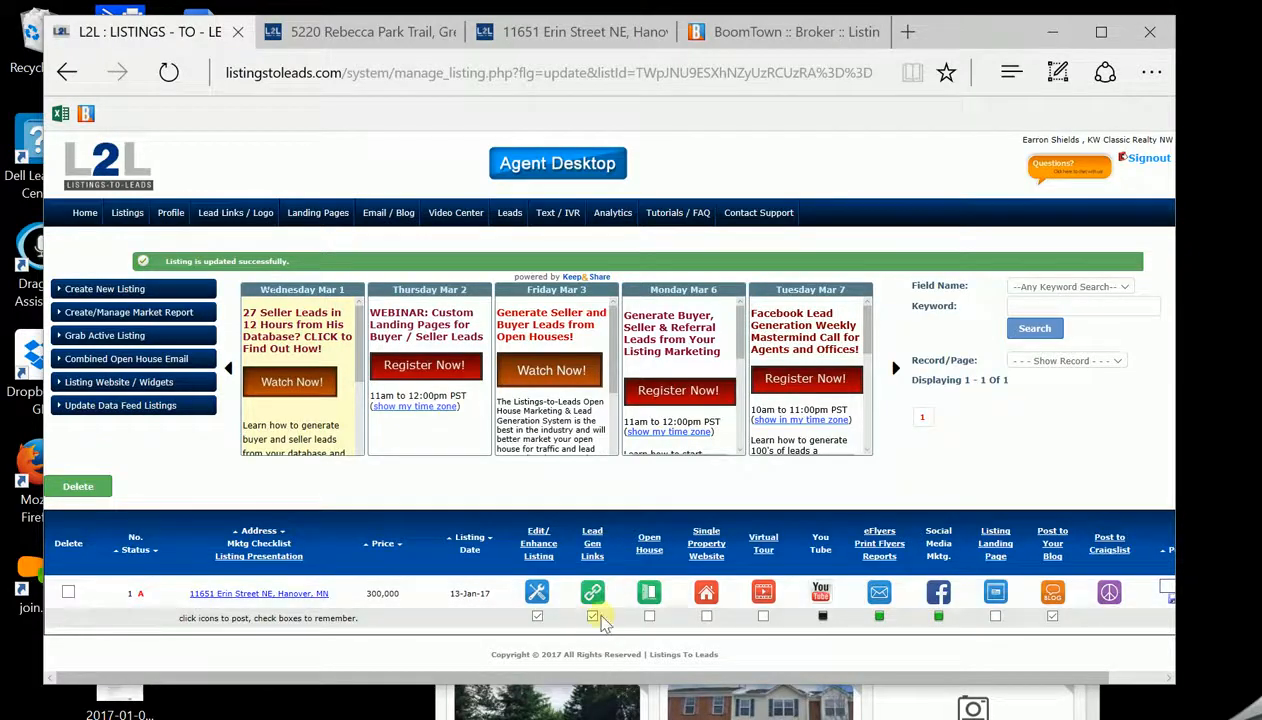
{"action": "left_click", "coordinate": [707, 595]}
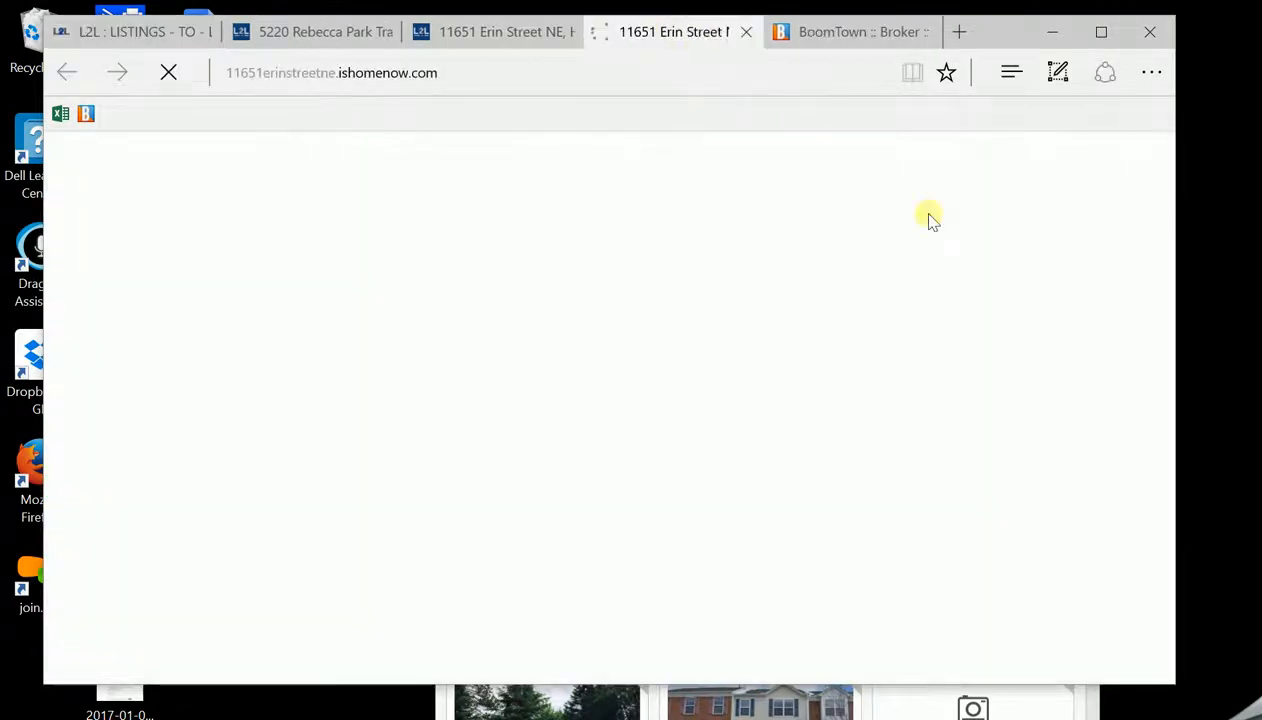
{"action": "left_click_drag", "start_coordinate": [1177, 202], "coordinate": [1156, 264]}
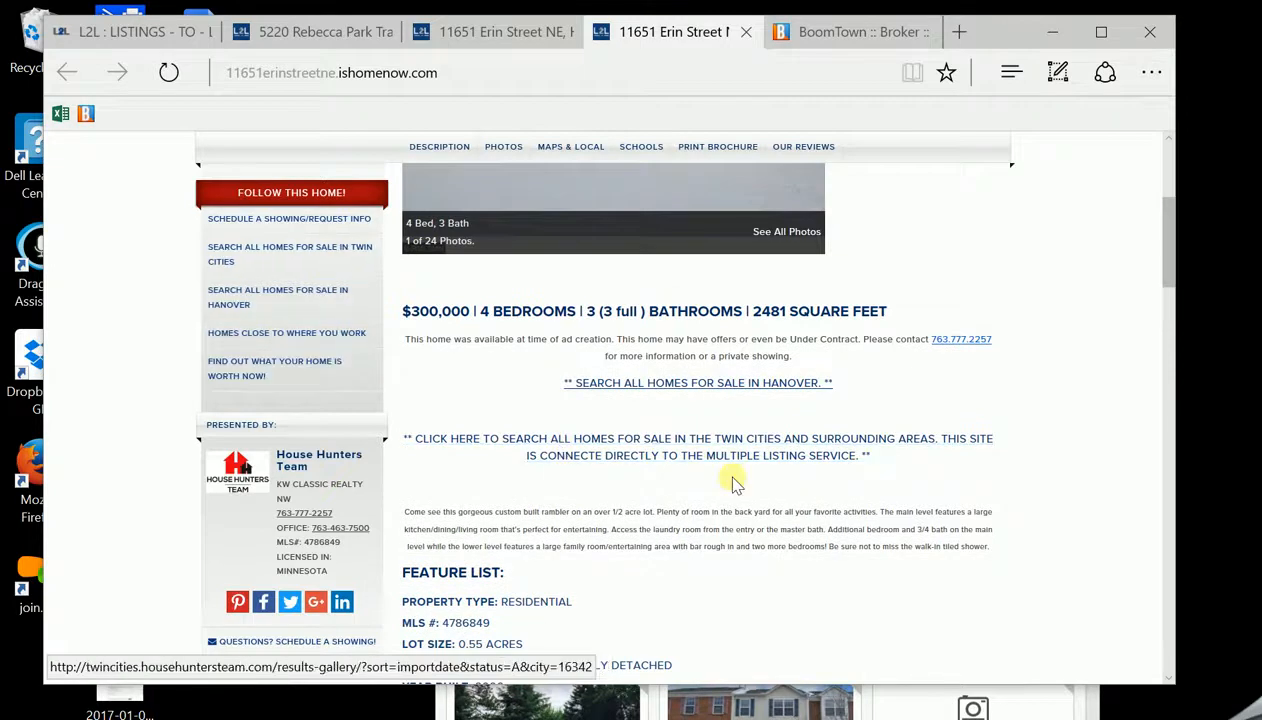
{"action": "left_click", "coordinate": [120, 32]}
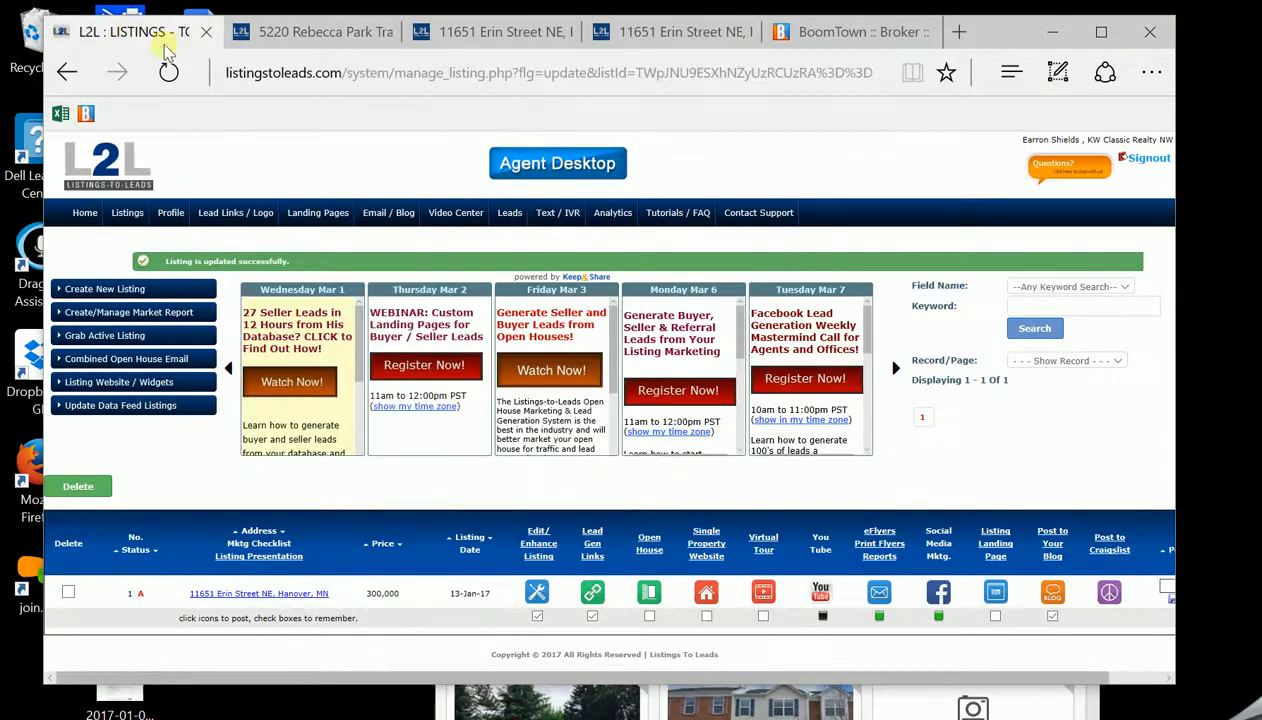
{"action": "left_click", "coordinate": [660, 32]}
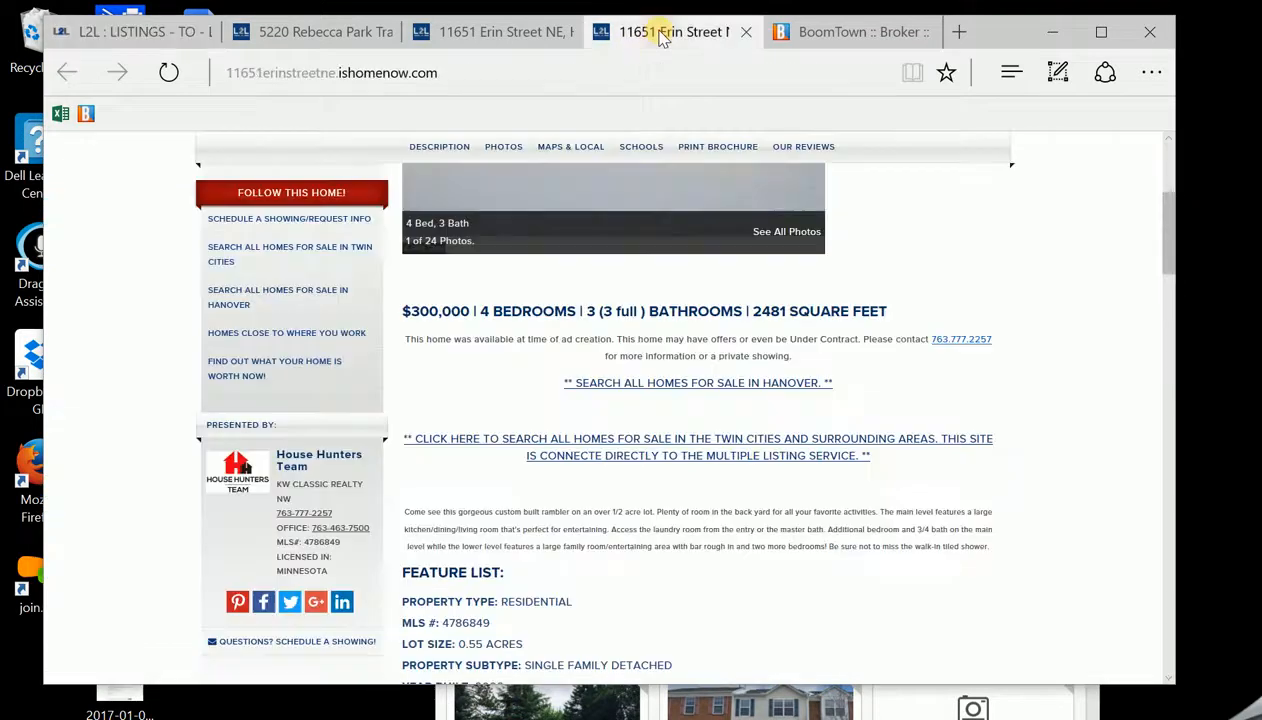
{"action": "scroll", "coordinate": [1163, 205], "scroll_direction": "up", "scroll_amount": 3}
{"action": "scroll", "coordinate": [1163, 205], "scroll_direction": "up", "scroll_amount": 3}
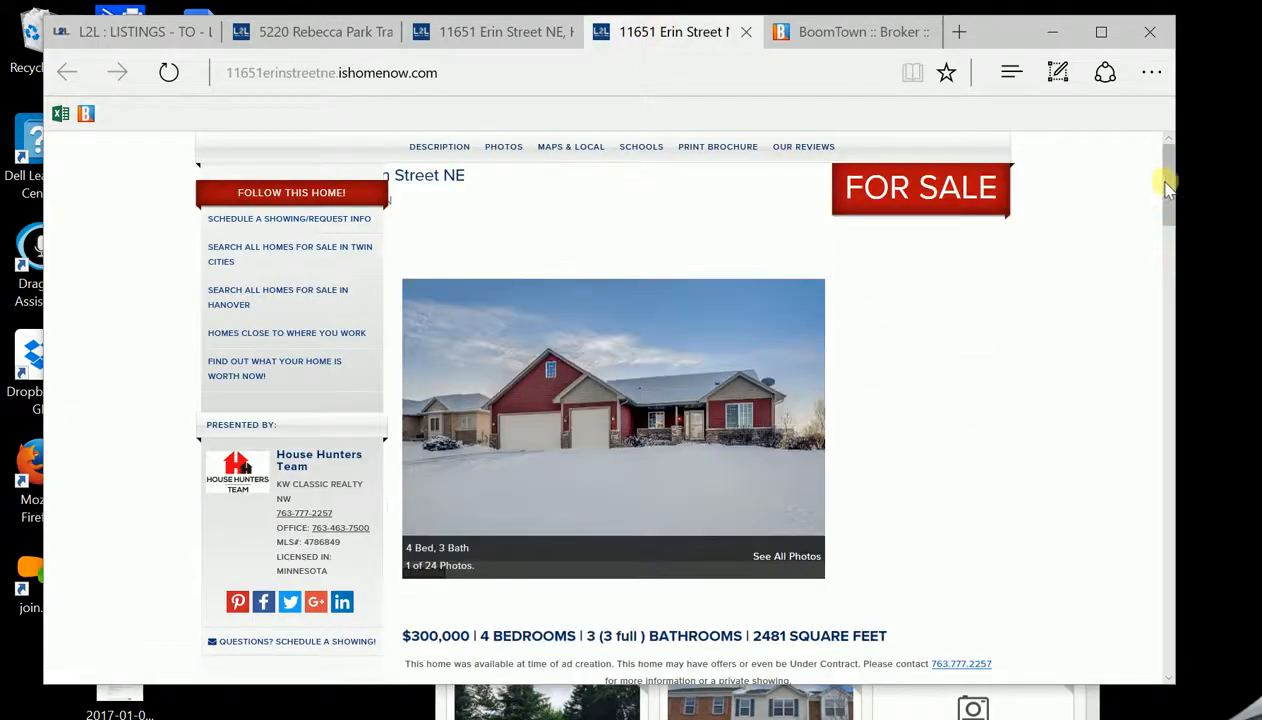
{"action": "left_click", "coordinate": [148, 35]}
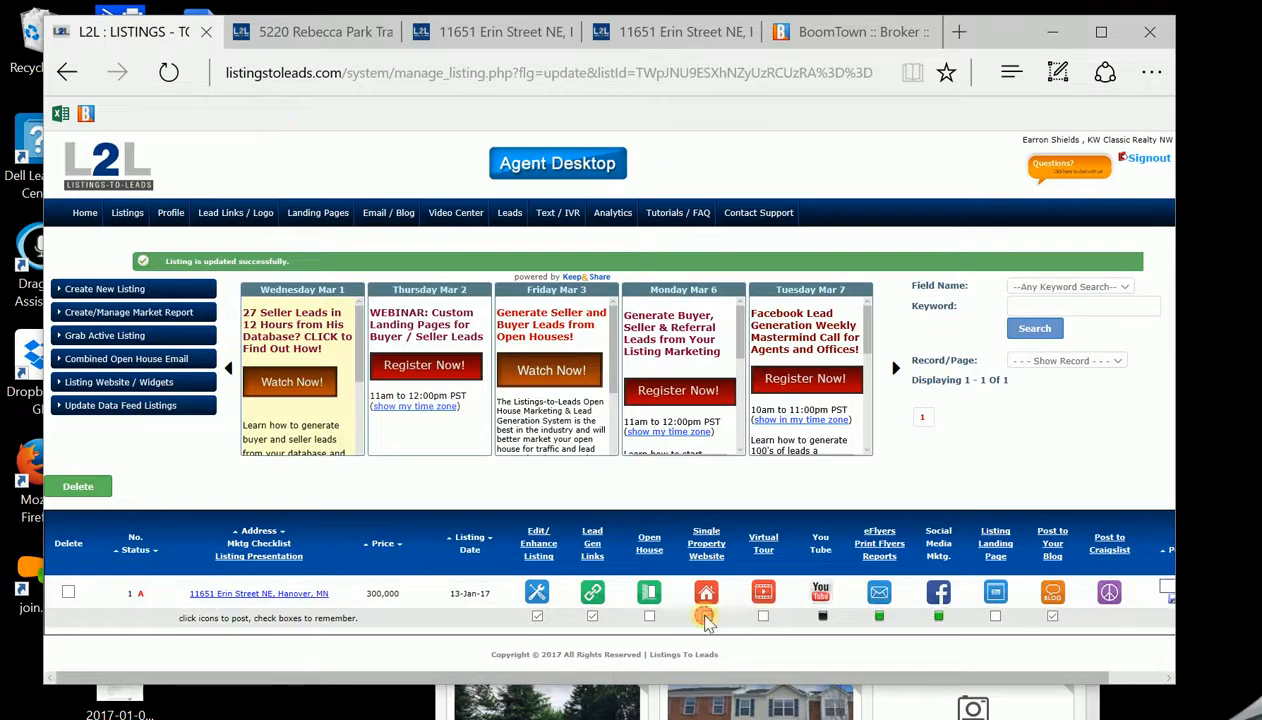
Mark the single property website and blog posting steps as done
{"action": "left_click", "coordinate": [706, 617]}
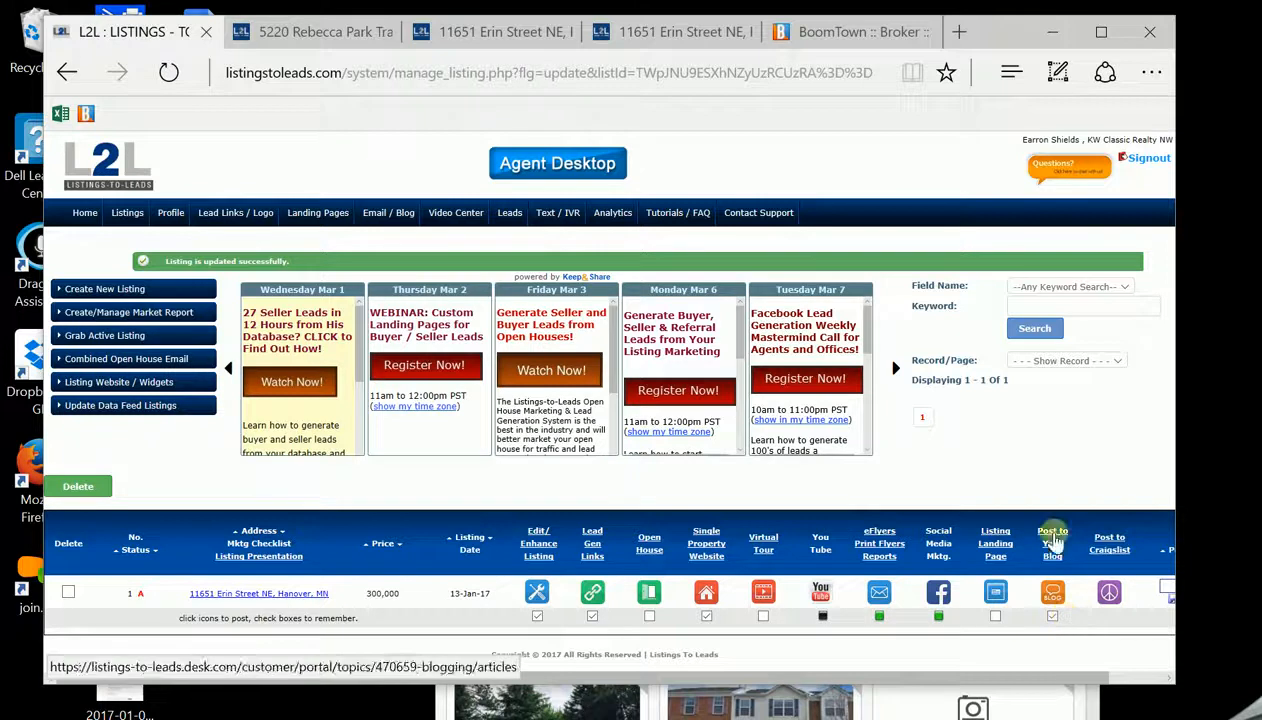
{"action": "left_click", "coordinate": [1053, 617]}
{"action": "mouse_move", "coordinate": [1085, 683]}
{"action": "left_mouse_down"}
{"action": "mouse_move", "coordinate": [1118, 685]}
{"action": "mouse_move", "coordinate": [1084, 676]}
{"action": "left_mouse_up"}
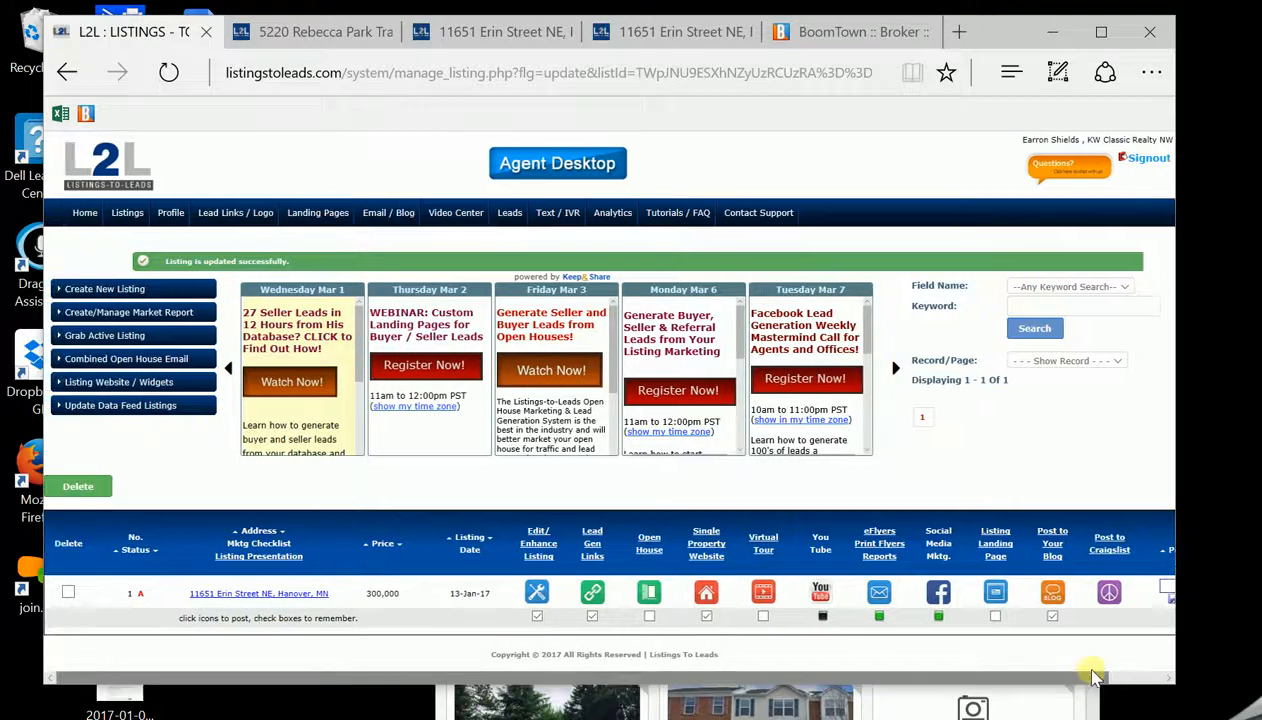